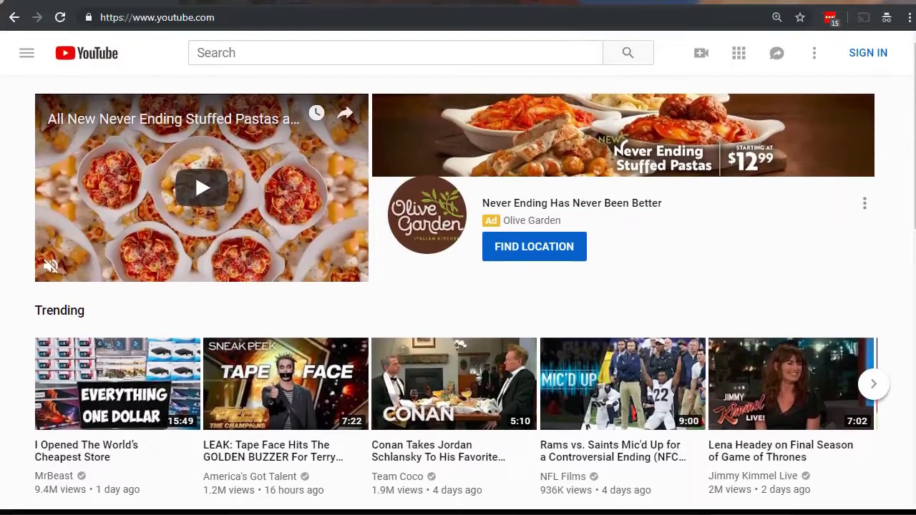
# - Search YouTube for "instant pot"
pyautogui.click(217, 58)
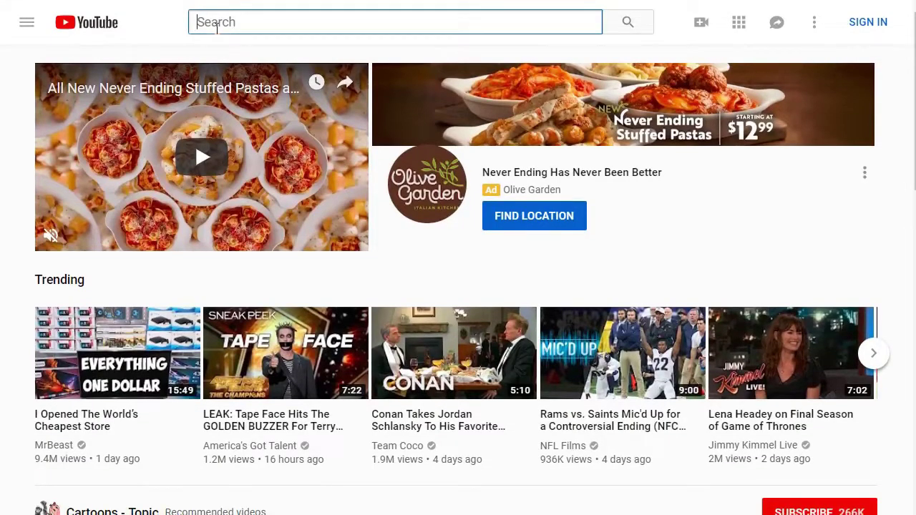
pyautogui.write('instant pot')
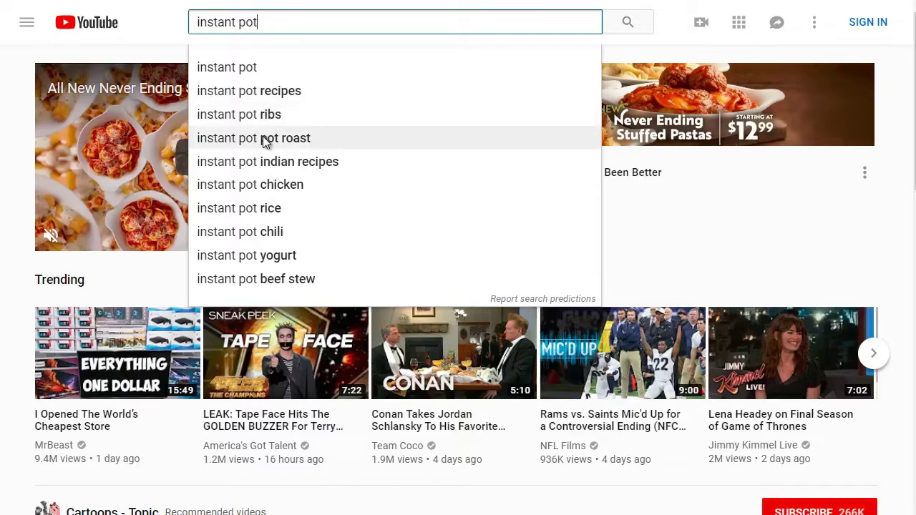
pyautogui.click(259, 68)
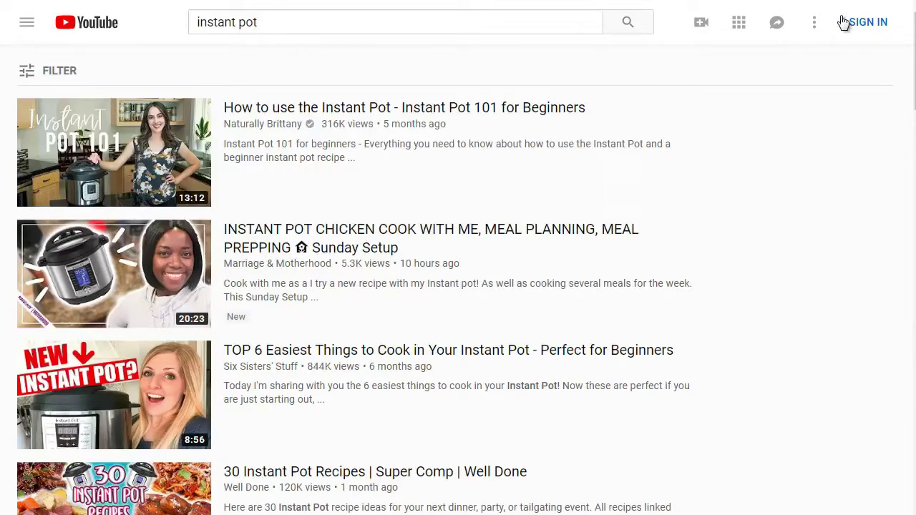
# - Examine the titles, view counts and upload ages of the top instant pot search results
pyautogui.moveTo(383, 143)
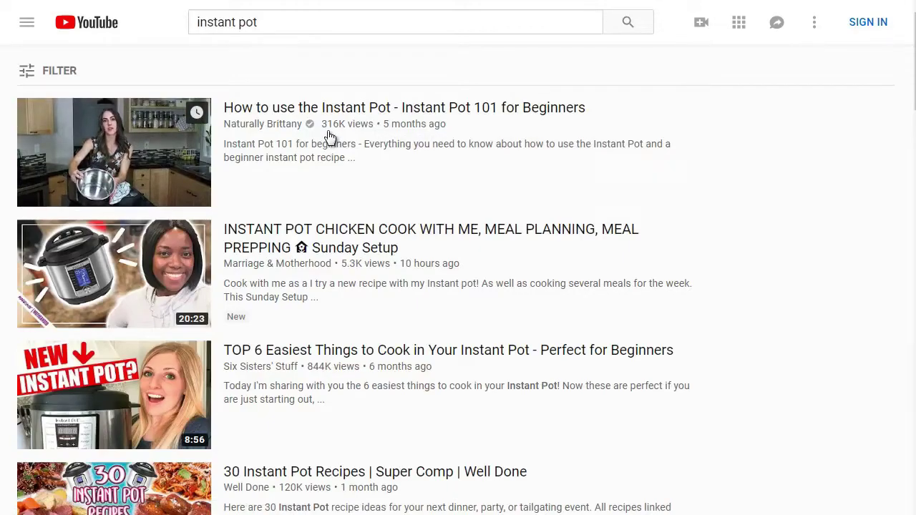
pyautogui.moveTo(301, 241)
pyautogui.scroll(-3, 378, 246)
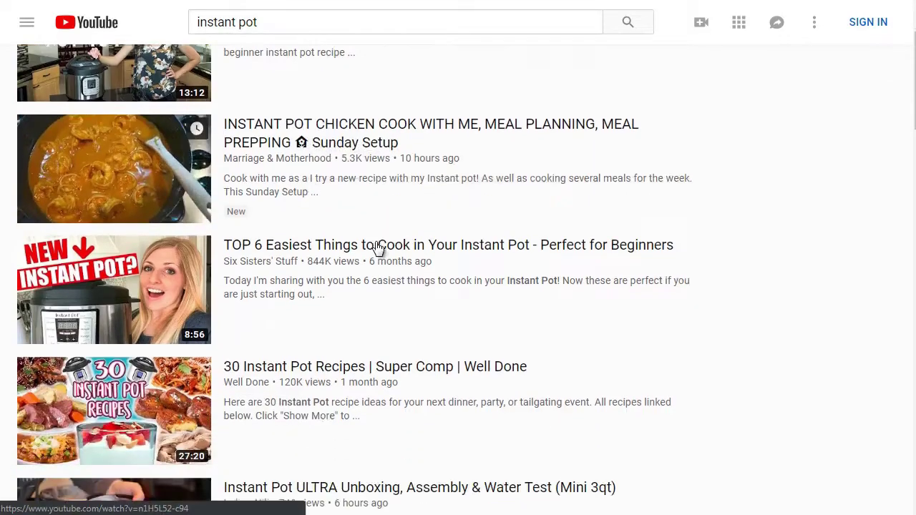
pyautogui.moveTo(324, 136)
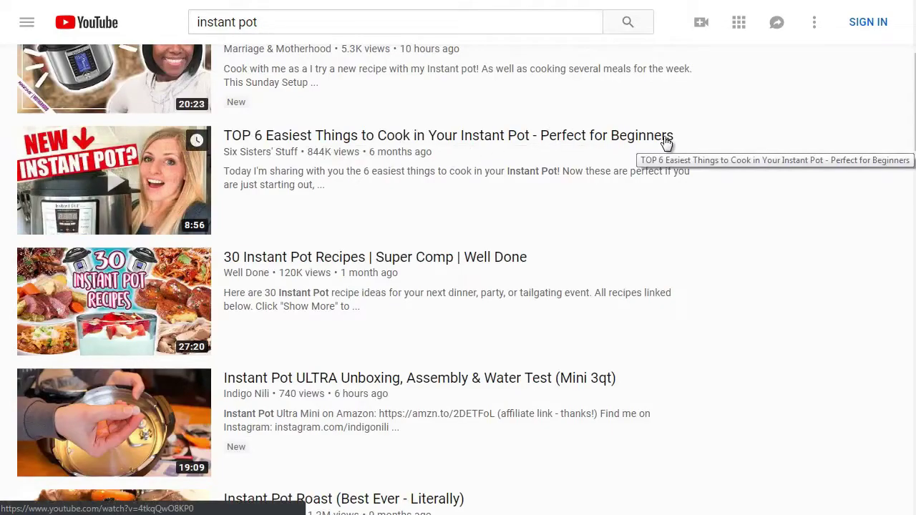
pyautogui.moveTo(302, 265)
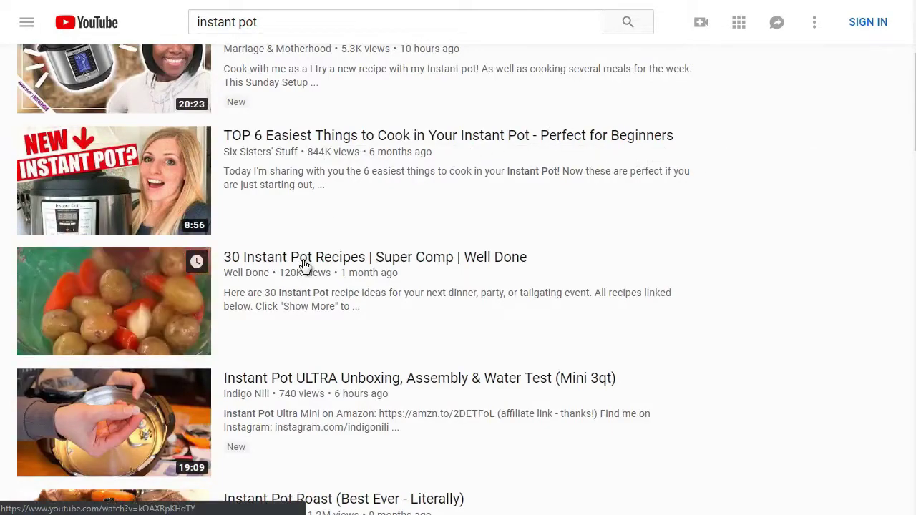
pyautogui.scroll(3, 302, 266)
pyautogui.scroll(-1, 302, 266)
pyautogui.scroll(1, 302, 266)
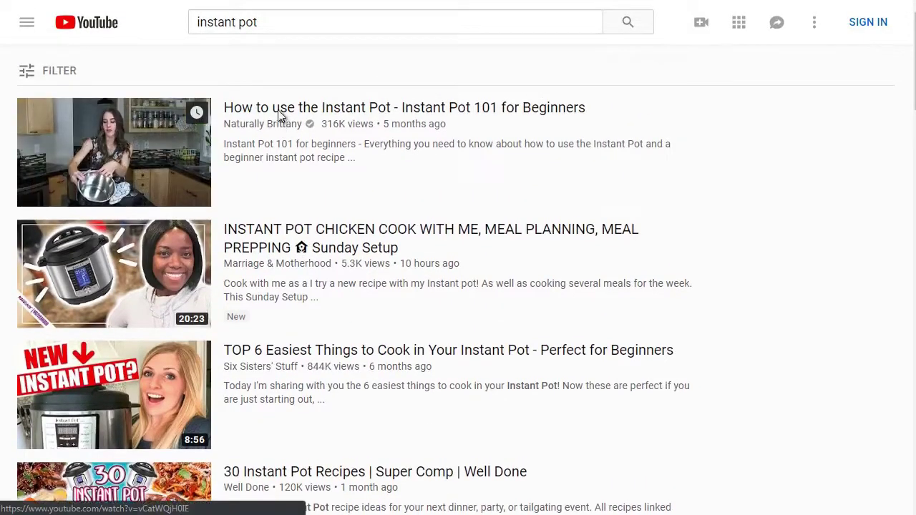
# - Open the top three video results in separate new tabs, keeping the search results page open
pyautogui.rightClick(302, 122)
pyautogui.click(305, 122)
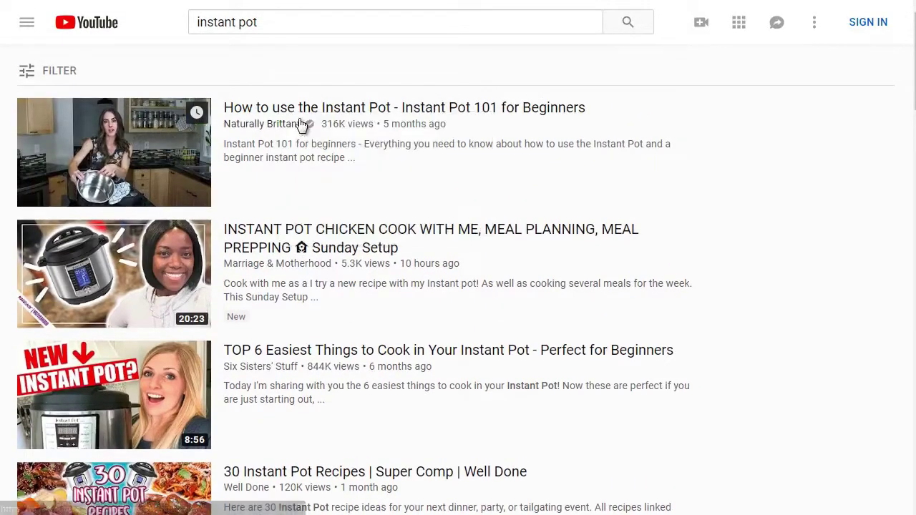
pyautogui.rightClick(288, 234)
pyautogui.click(305, 244)
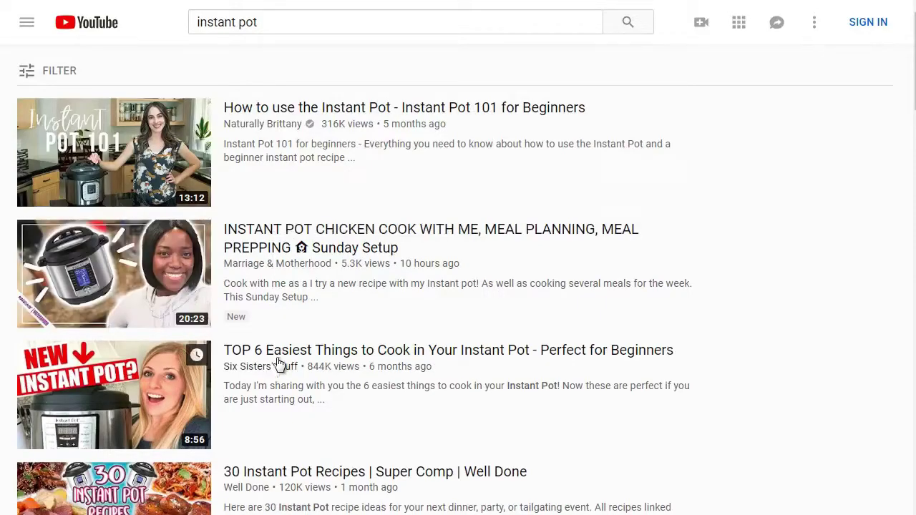
pyautogui.rightClick(279, 350)
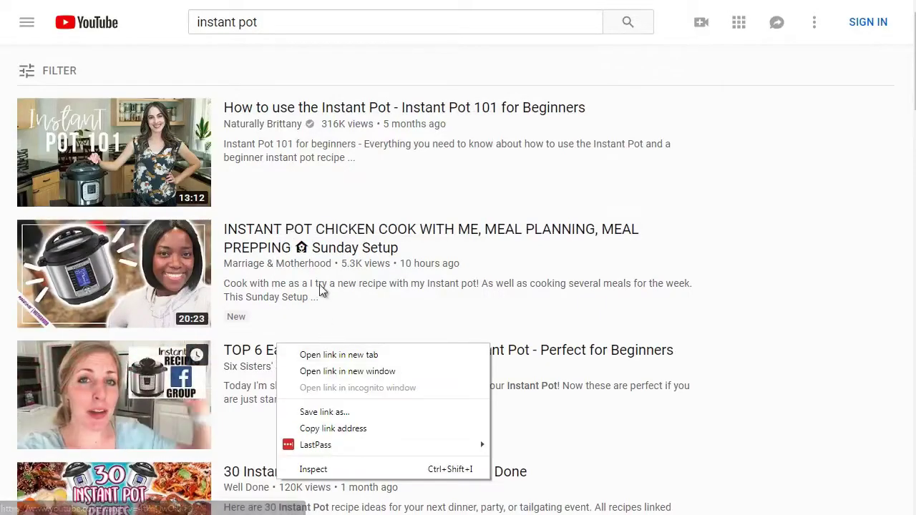
pyautogui.click(316, 354)
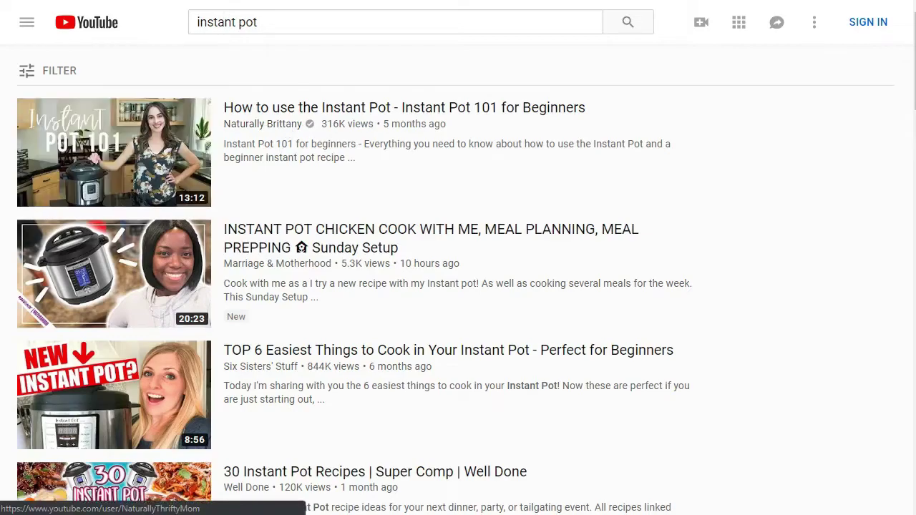
# - Switch to the "How to use the Instant Pot - Instant Pot 101 for Beginners" video, mute it and pause it
pyautogui.hotkey('ctrl', 'Tab')
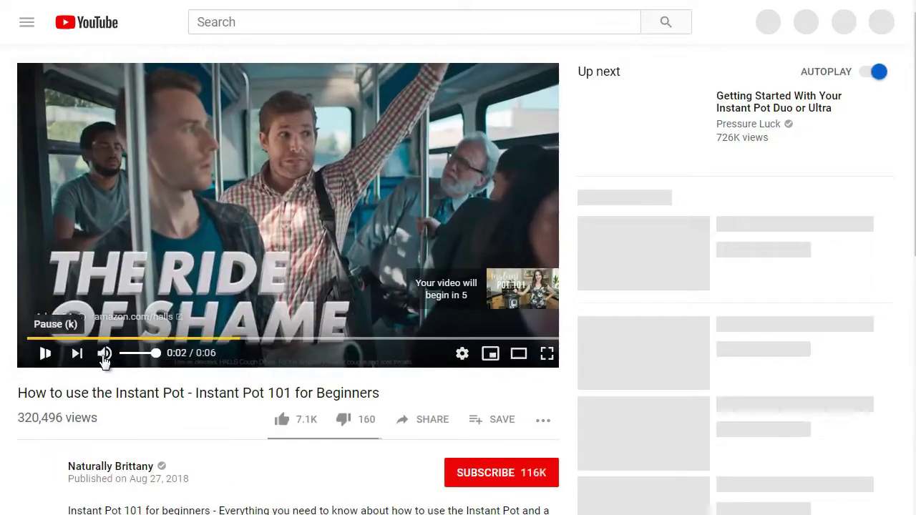
pyautogui.click(105, 355)
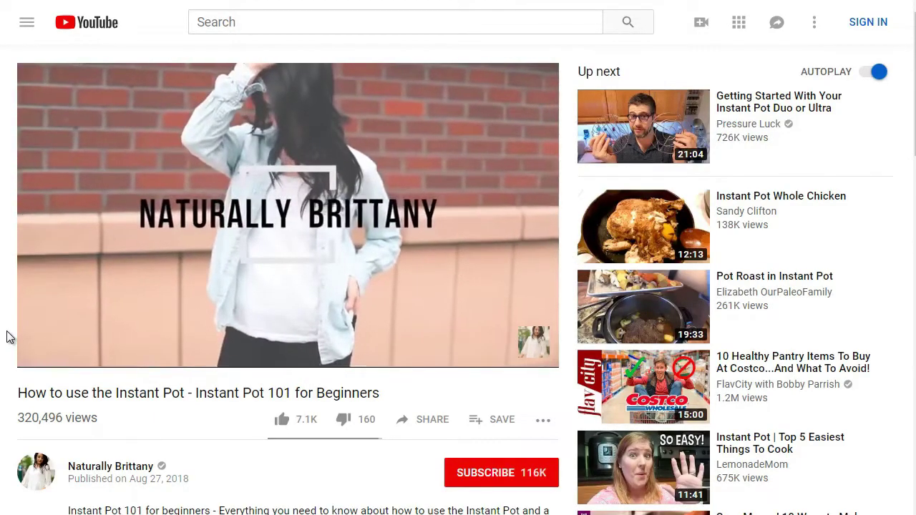
pyautogui.scroll(-1, 7, 336)
pyautogui.click(42, 284)
pyautogui.click(41, 284)
pyautogui.click(41, 284)
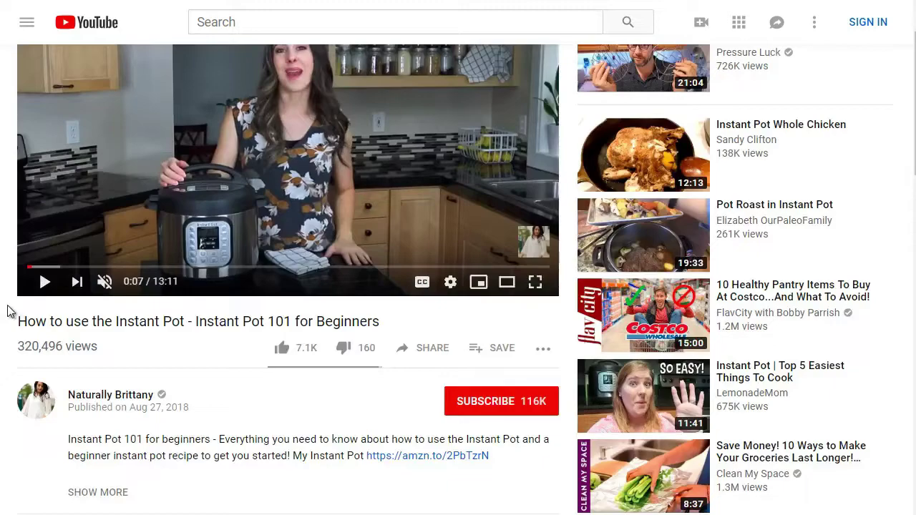
# - Copy the video's full title and paste it into a new blank document in a plain text editor
pyautogui.scroll(-1, 9, 313)
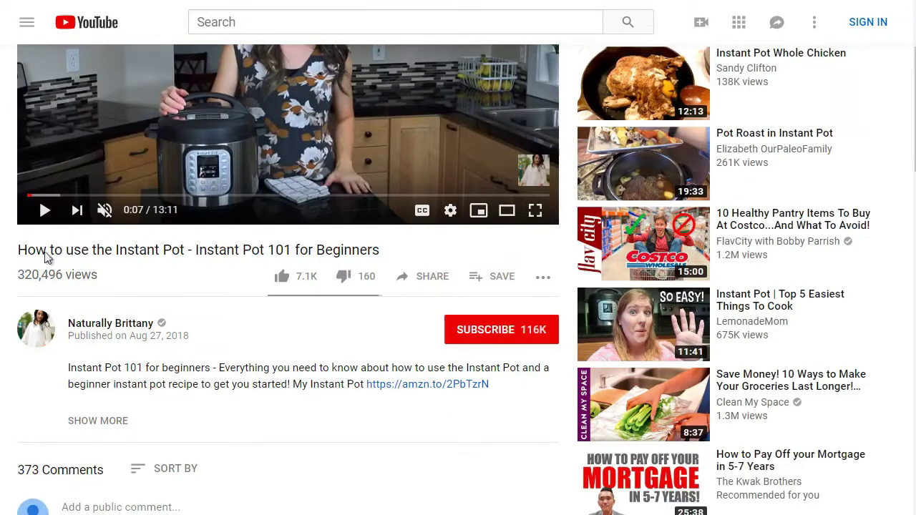
pyautogui.scroll(2, 5, 268)
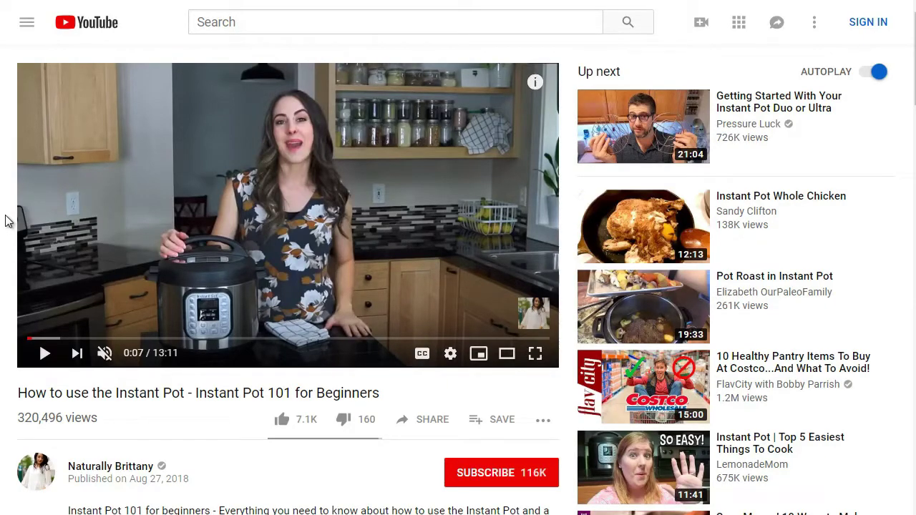
pyautogui.scroll(-1, 5, 221)
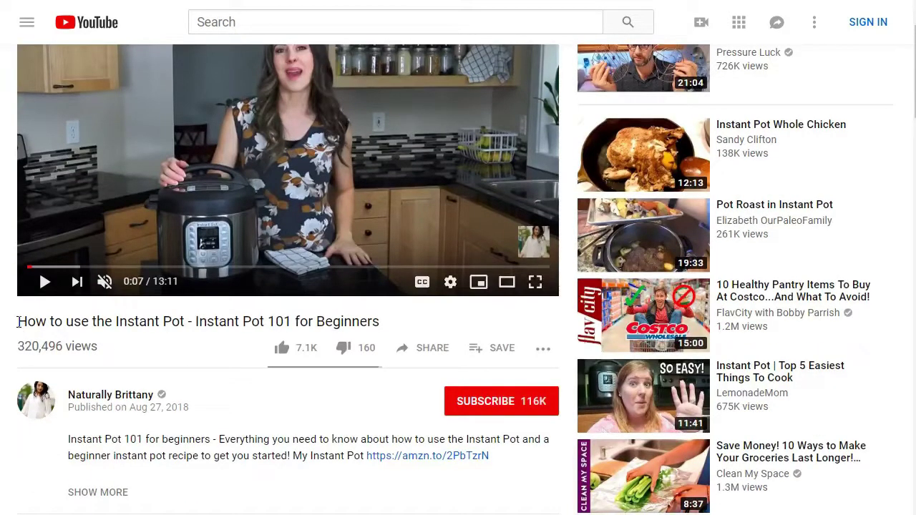
pyautogui.moveTo(45, 319); pyautogui.dragTo(382, 330)
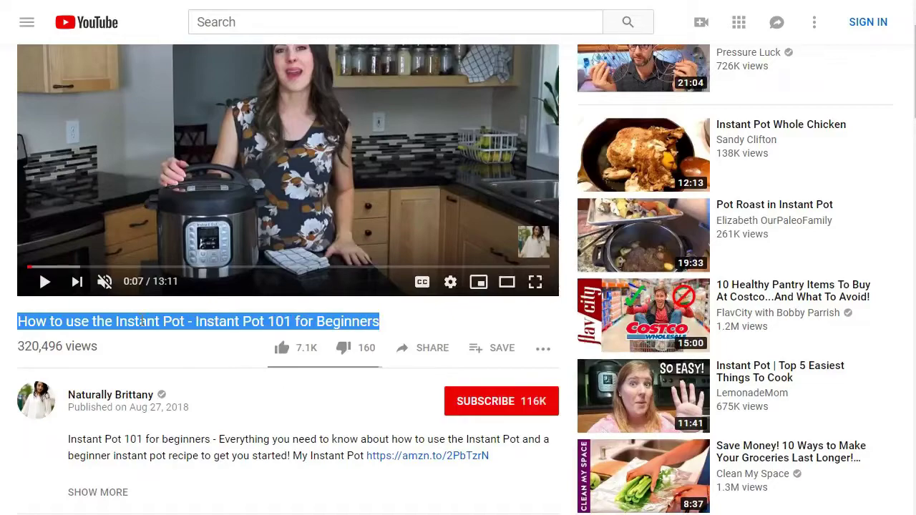
pyautogui.rightClick(181, 332)
pyautogui.click(191, 342)
pyautogui.press('super')
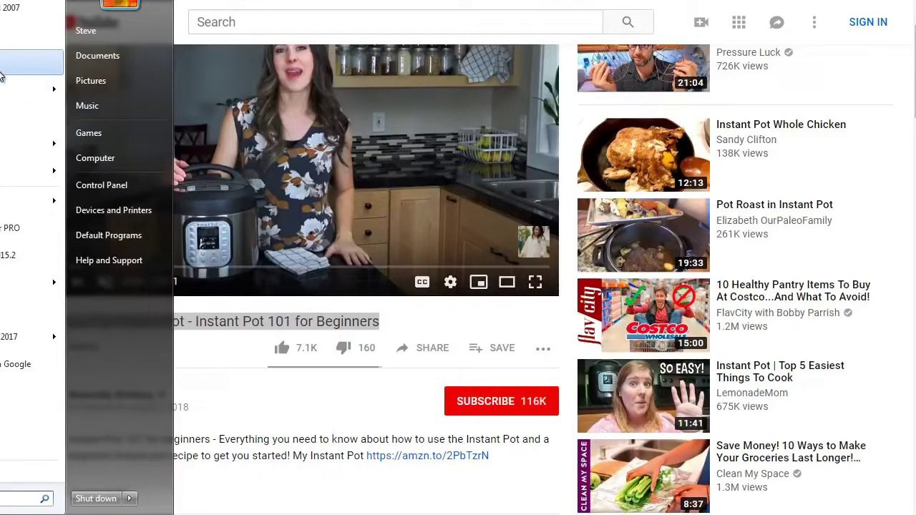
pyautogui.click(1, 70)
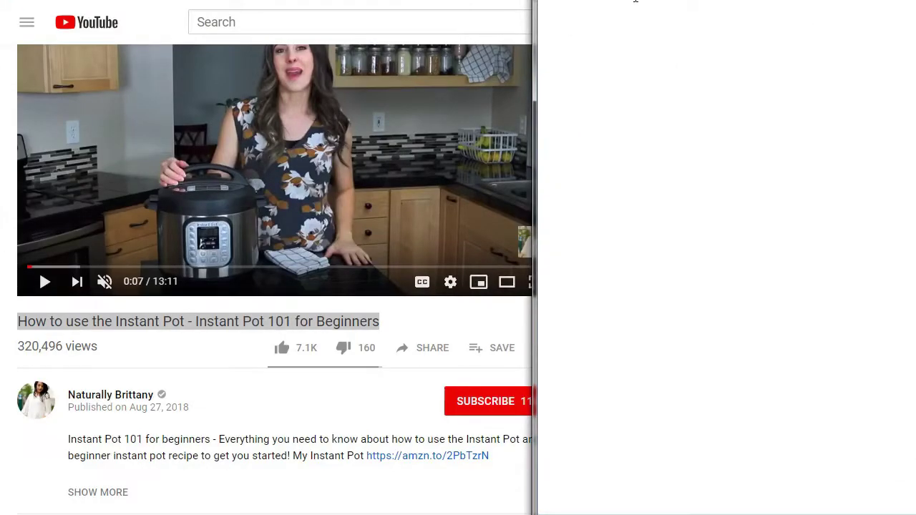
pyautogui.hotkey('ctrl', 'v')
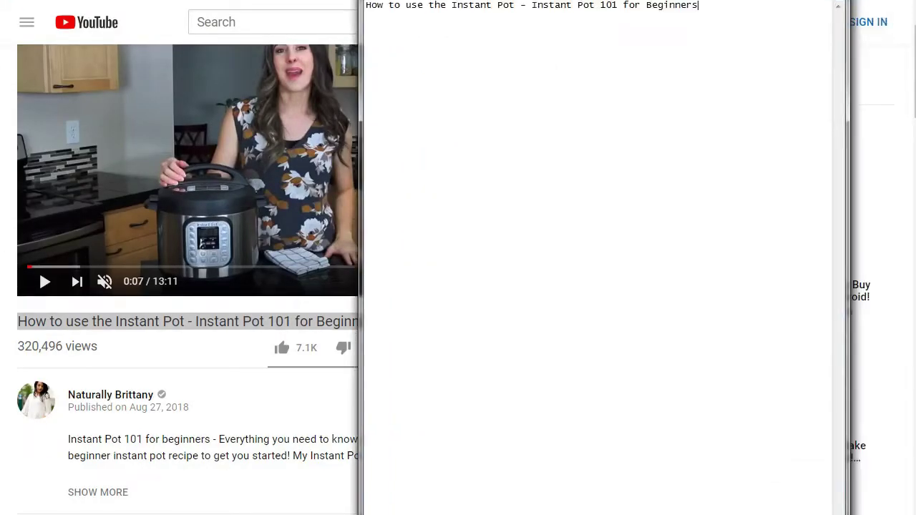
# - Return to the video page in the browser and expand the full video description
pyautogui.click(198, 361)
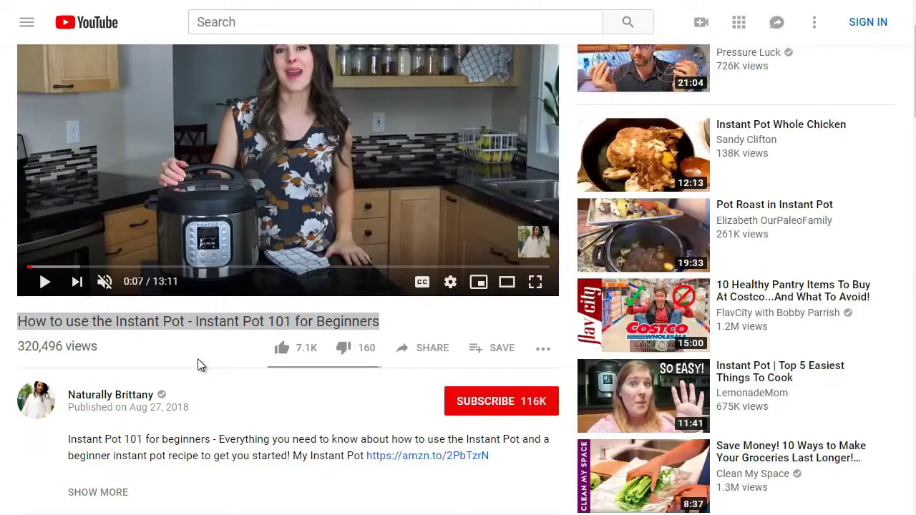
pyautogui.scroll(-2, 197, 358)
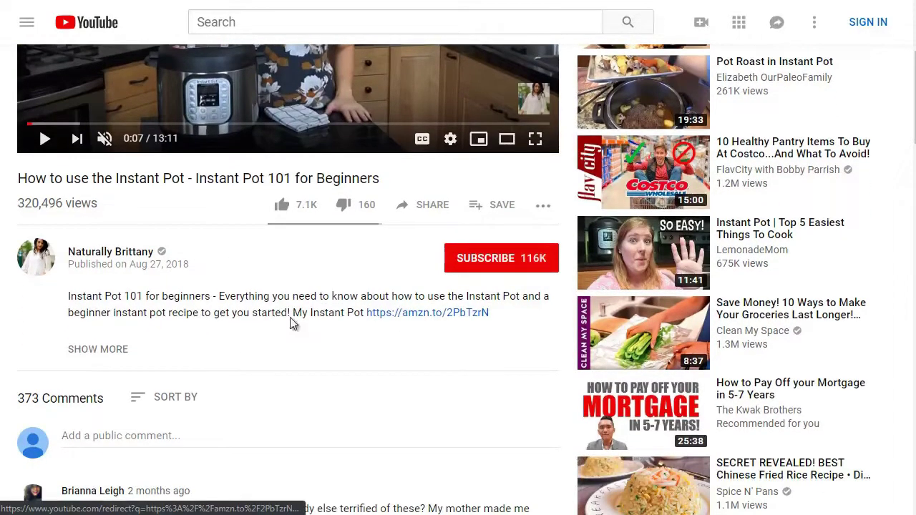
pyautogui.click(81, 352)
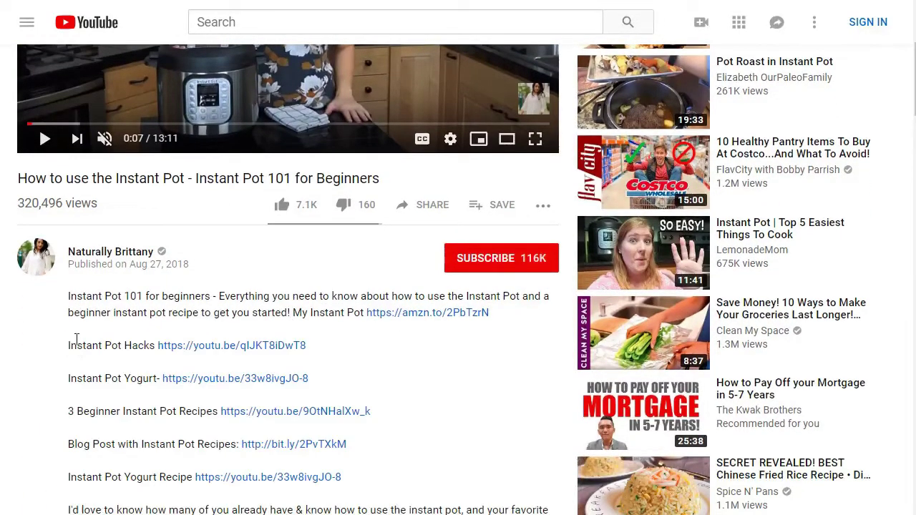
# - Copy the description text from its opening sentence through the Instant Pot Yogurt Recipe link
pyautogui.moveTo(68, 301); pyautogui.dragTo(510, 325)
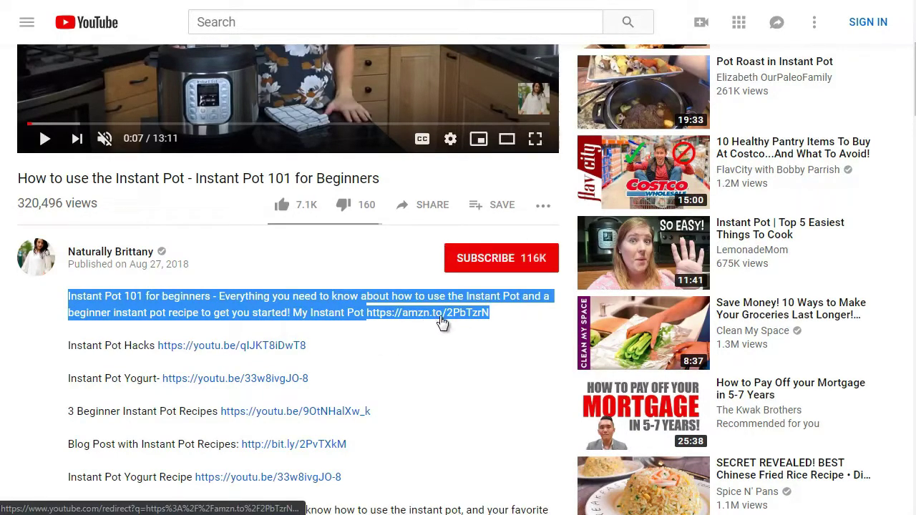
pyautogui.scroll(-1, 252, 244)
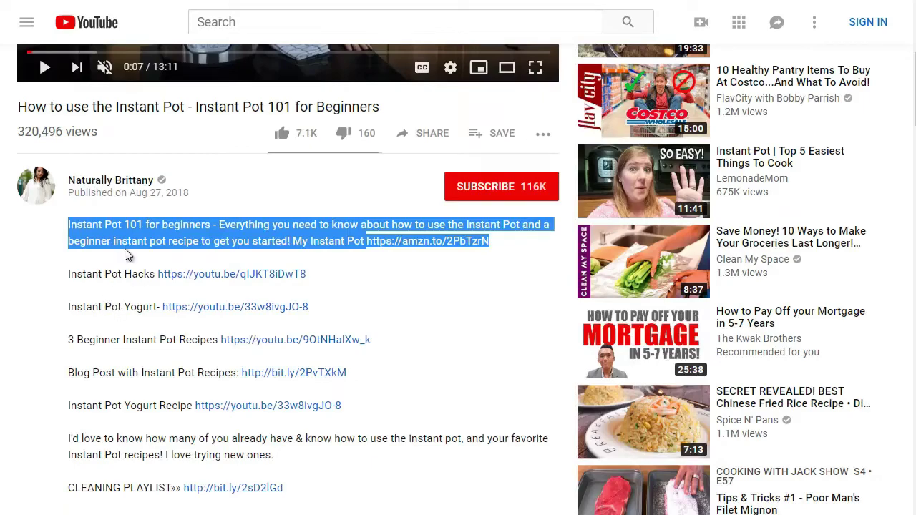
pyautogui.keyDown('shift'); pyautogui.click(343, 308); pyautogui.keyUp('shift')
pyautogui.scroll(-1, 344, 309)
pyautogui.keyDown('shift'); pyautogui.click(360, 344); pyautogui.keyUp('shift')
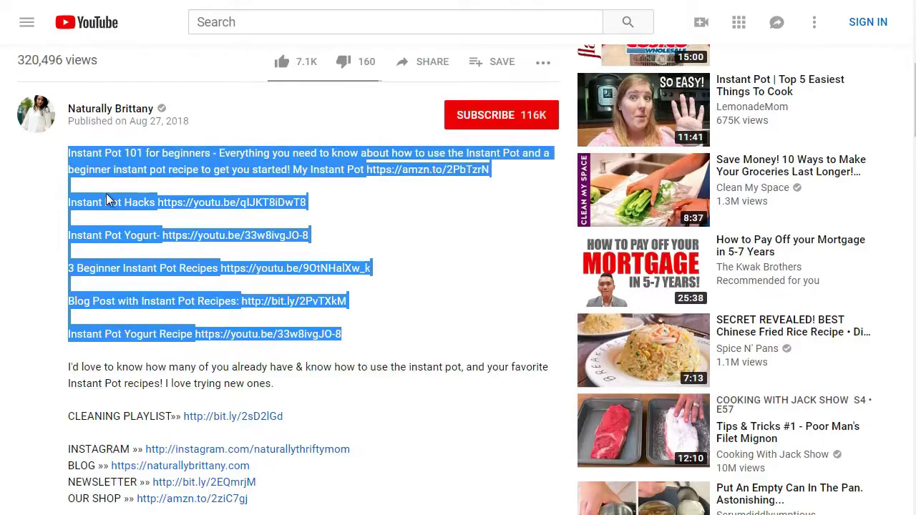
pyautogui.click(106, 167)
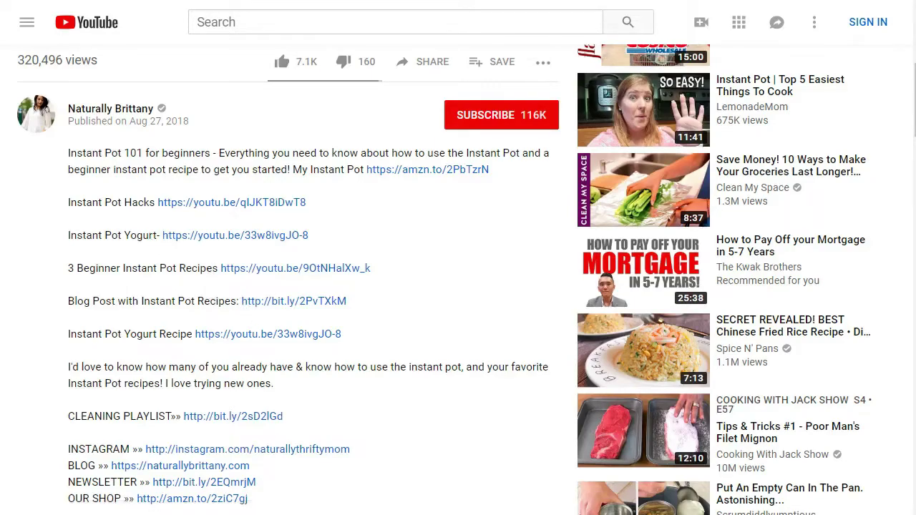
# - In the text document, paste the copied description below the video title and add a separator line "======" under it
pyautogui.hotkey('alt', 'Tab')
pyautogui.hotkey('ctrl', 'v')
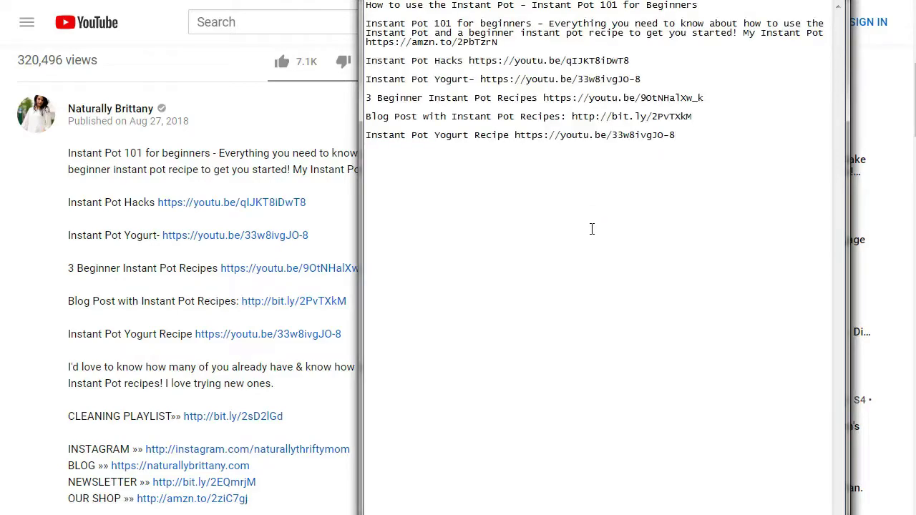
pyautogui.press('Return')
pyautogui.write('======')
# - Return to the video page in the browser and look over the remaining description, the comments section and the additional video options
pyautogui.click(63, 216)
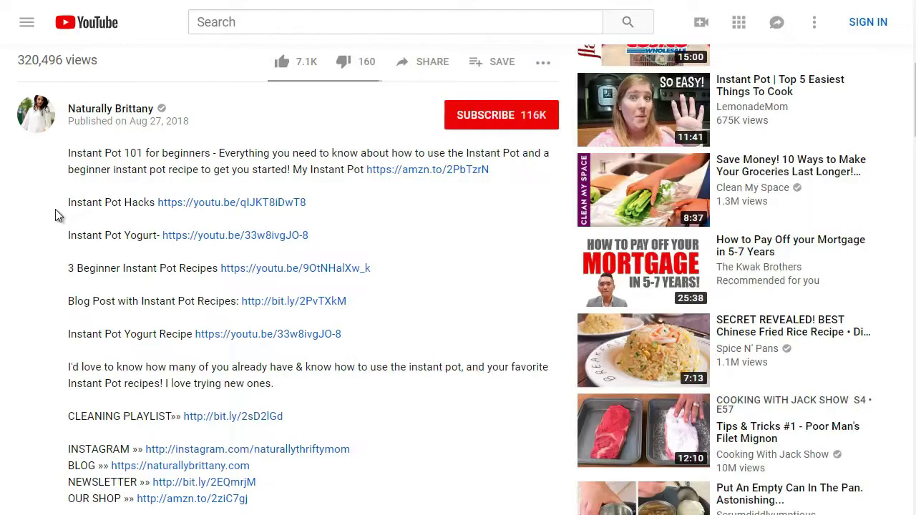
pyautogui.scroll(-10, 56, 214)
pyautogui.scroll(-2, 56, 207)
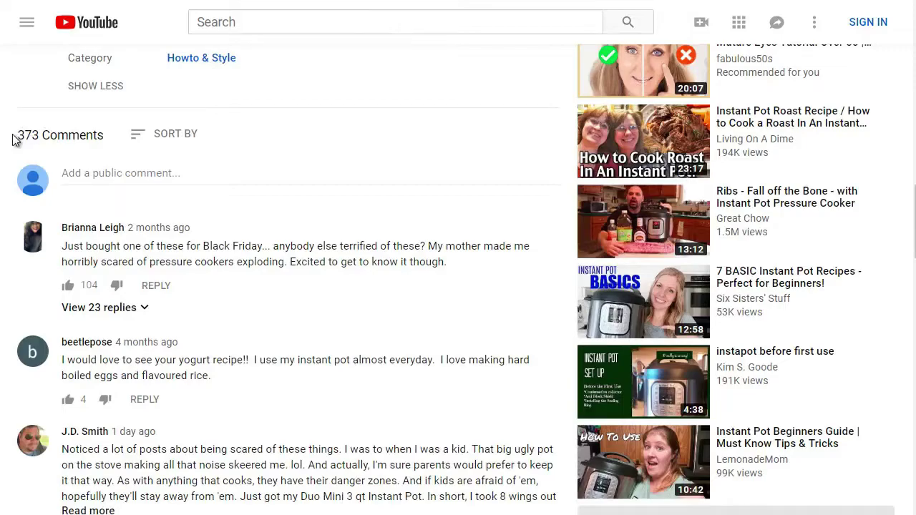
pyautogui.scroll(6, 13, 138)
pyautogui.scroll(10, 15, 139)
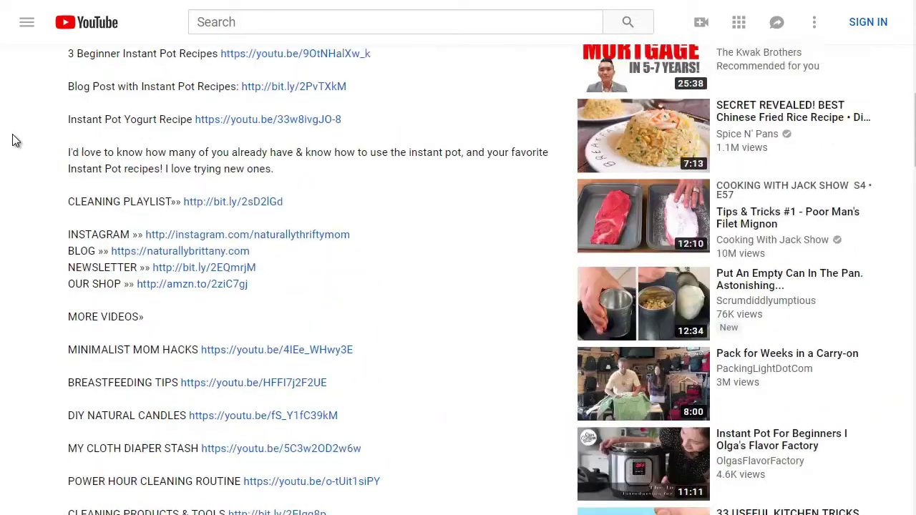
pyautogui.scroll(-1, 12, 139)
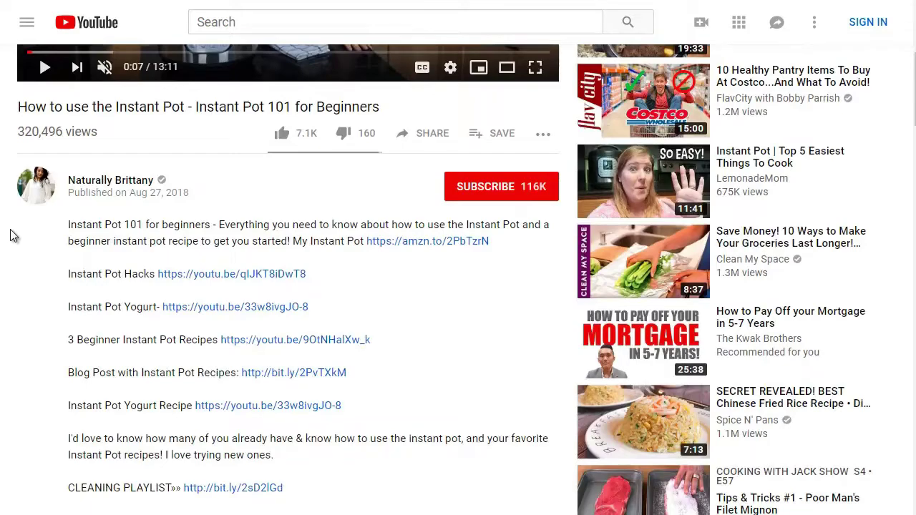
pyautogui.click(541, 135)
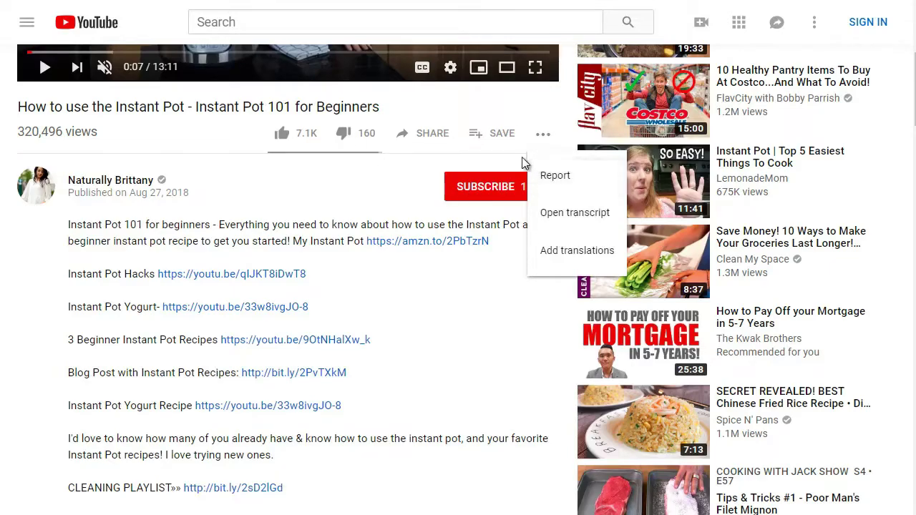
pyautogui.click(29, 237)
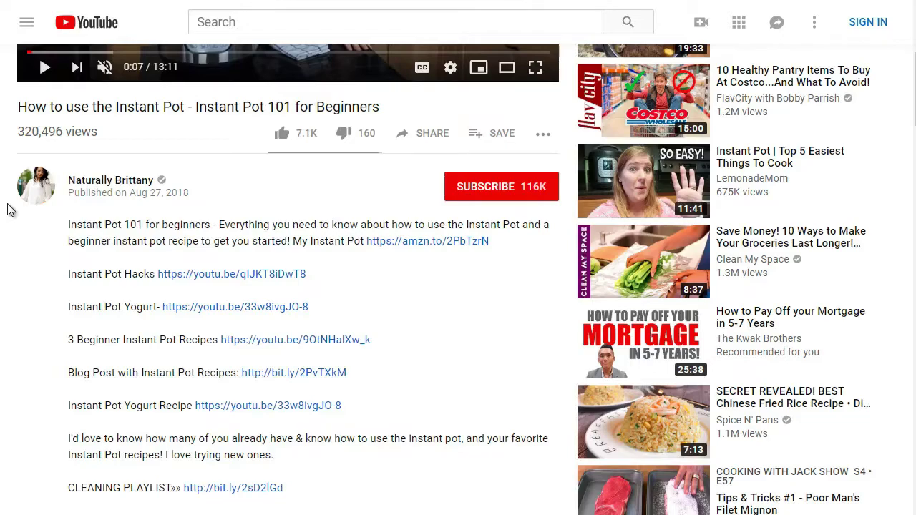
# - Open the channel page of the Instant Pot 101 video, pause its featured video and show the channel's list of uploaded videos
pyautogui.scroll(1, 9, 209)
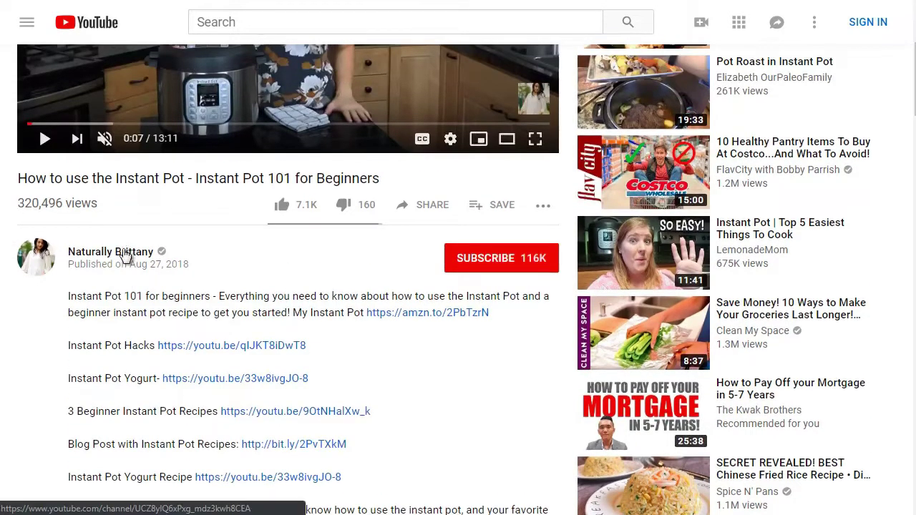
pyautogui.rightClick(125, 256)
pyautogui.click(163, 262)
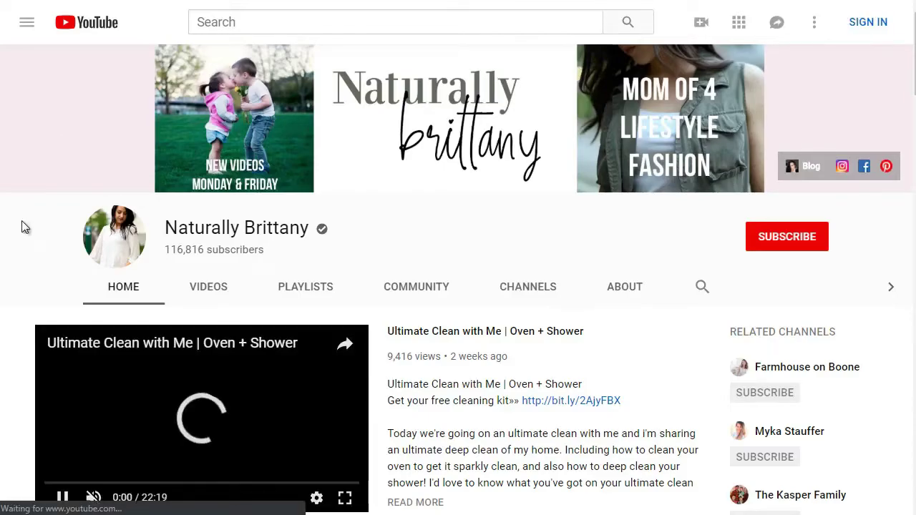
pyautogui.scroll(-1, 22, 227)
pyautogui.click(63, 427)
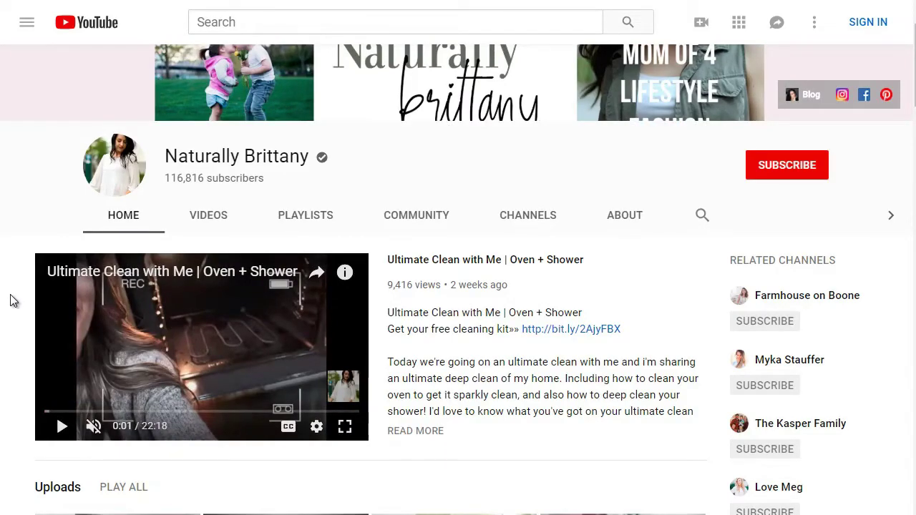
pyautogui.scroll(1, 10, 301)
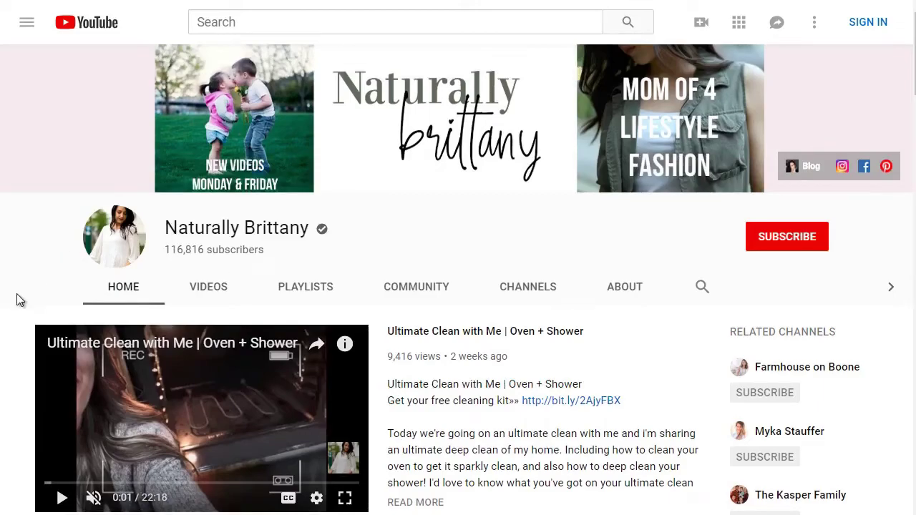
pyautogui.scroll(-2, 21, 292)
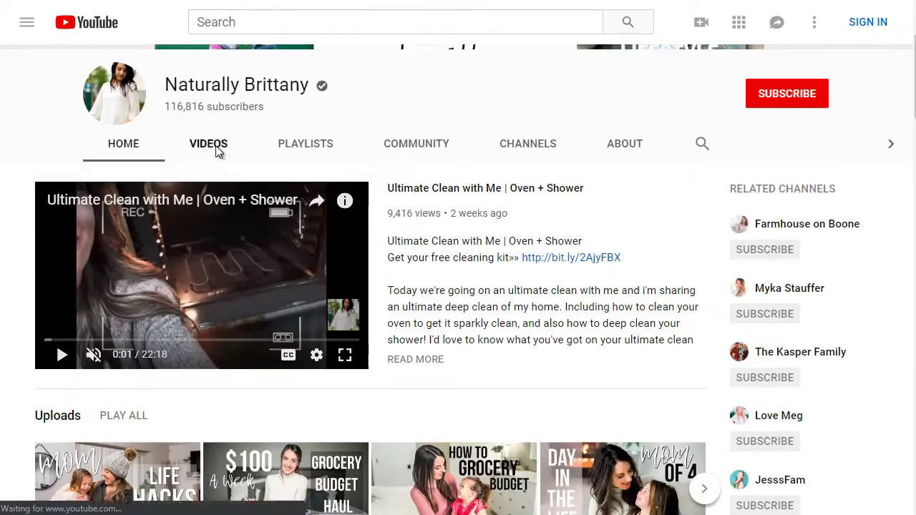
pyautogui.click(218, 147)
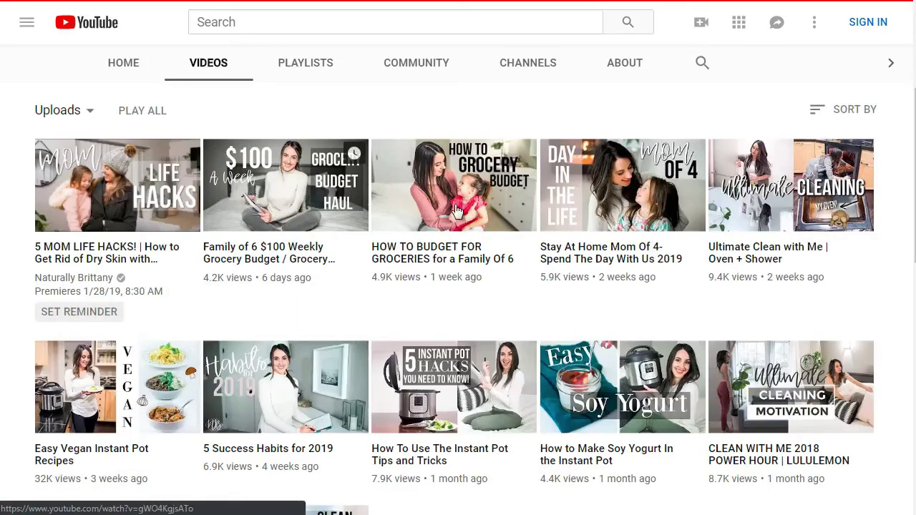
# - Browse the channel's uploads to see which topics and other Instant Pot videos it covers
pyautogui.scroll(-5, 293, 204)
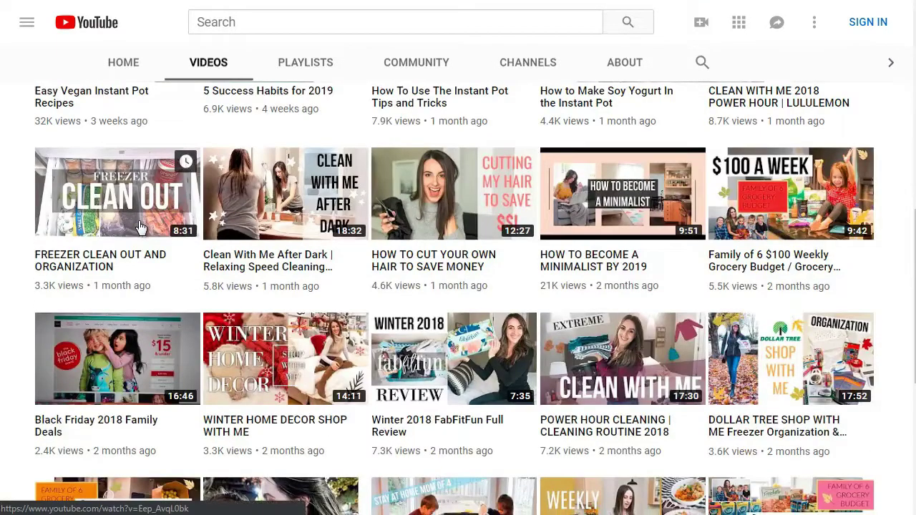
pyautogui.scroll(-1, 140, 228)
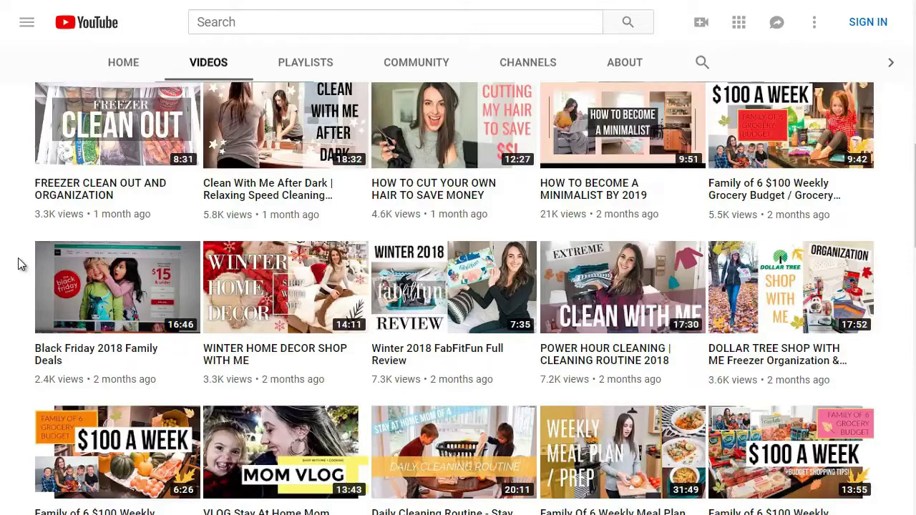
pyautogui.scroll(-3, 19, 264)
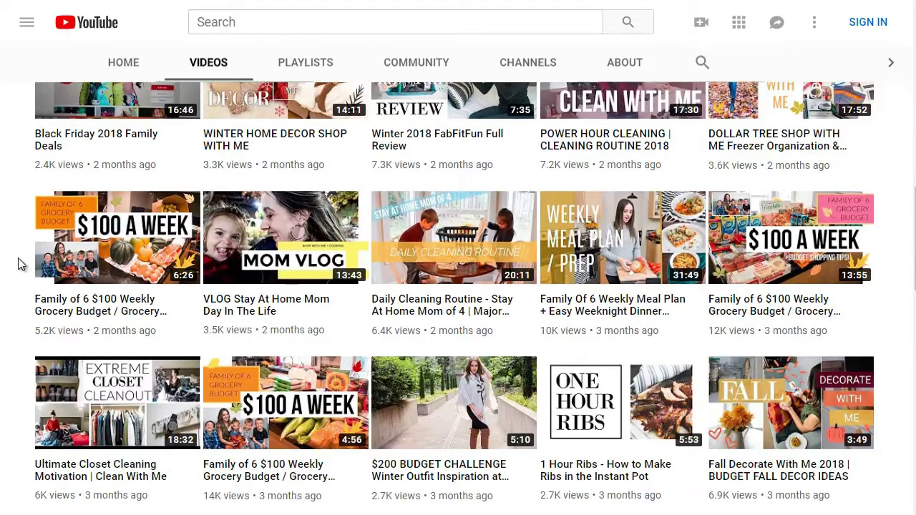
pyautogui.scroll(-2, 19, 264)
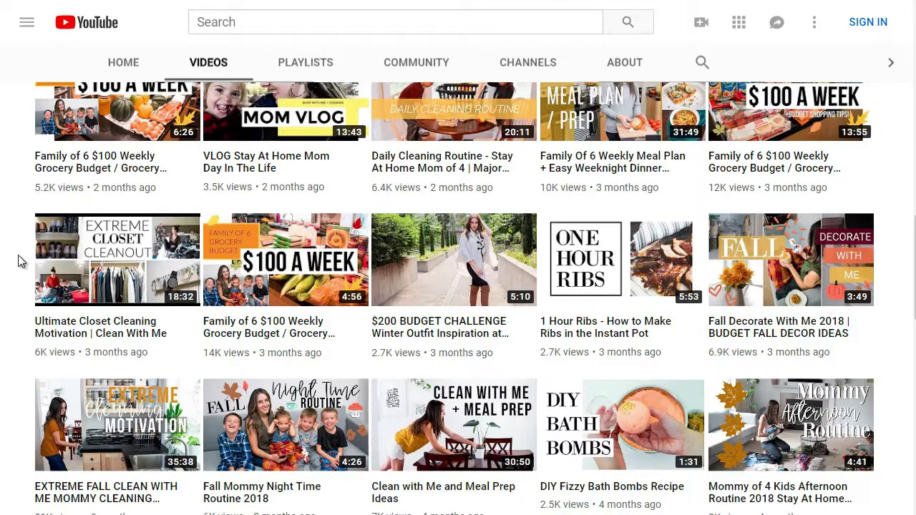
pyautogui.scroll(-4, 19, 262)
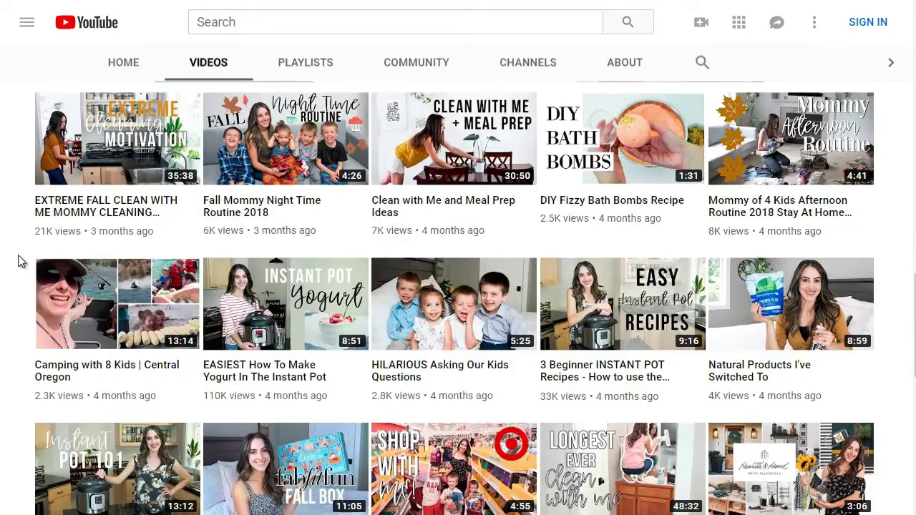
pyautogui.scroll(14, 19, 262)
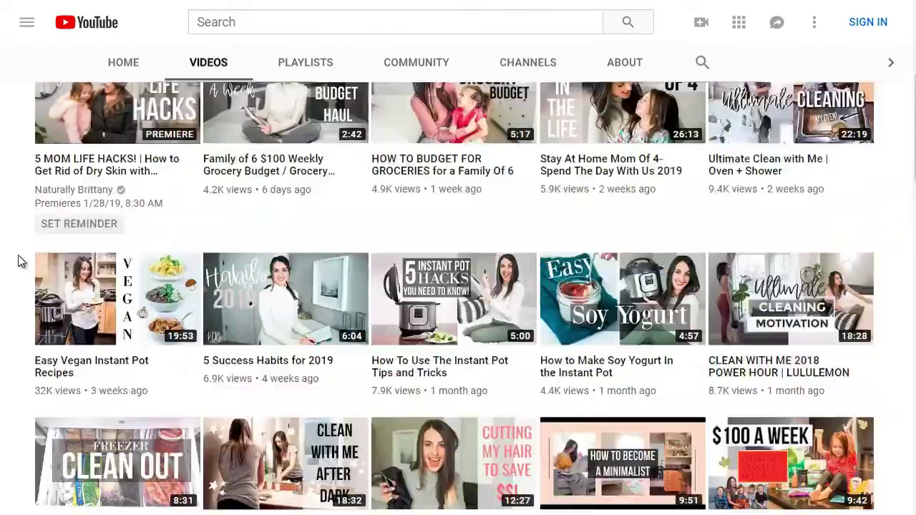
pyautogui.scroll(5, 18, 254)
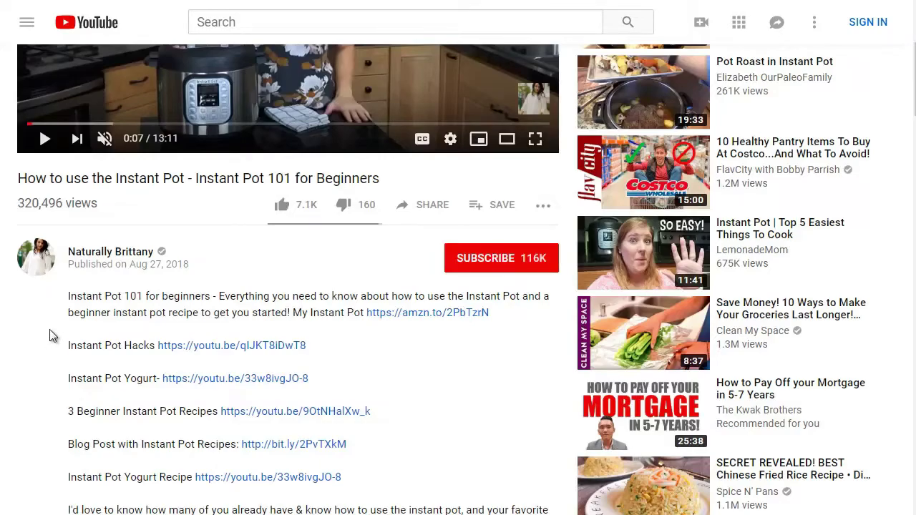
# - Go back to the Instant Pot 101 video page and review the links in its description
pyautogui.scroll(-4, 50, 335)
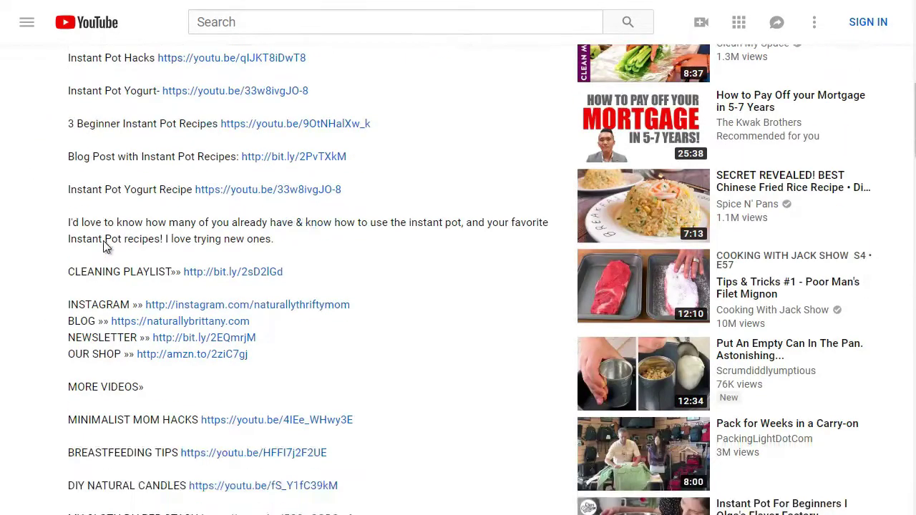
pyautogui.scroll(-1, 103, 246)
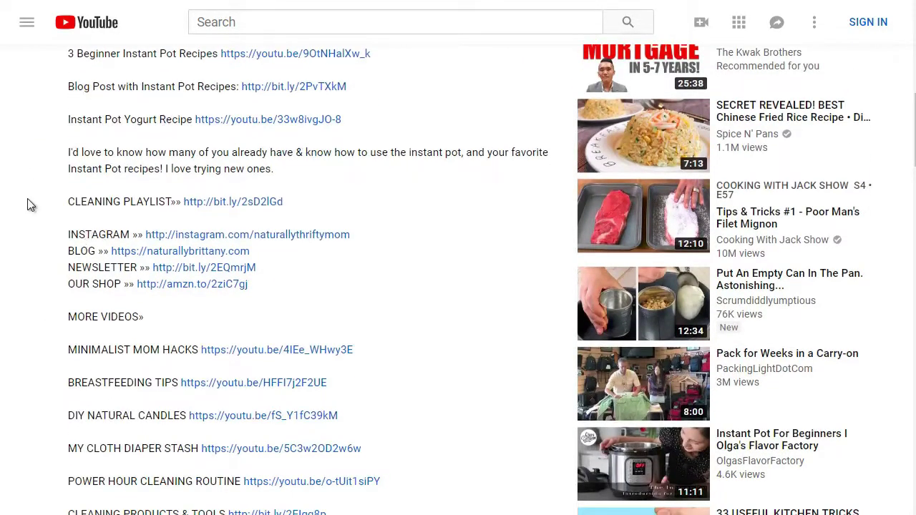
pyautogui.scroll(8, 28, 205)
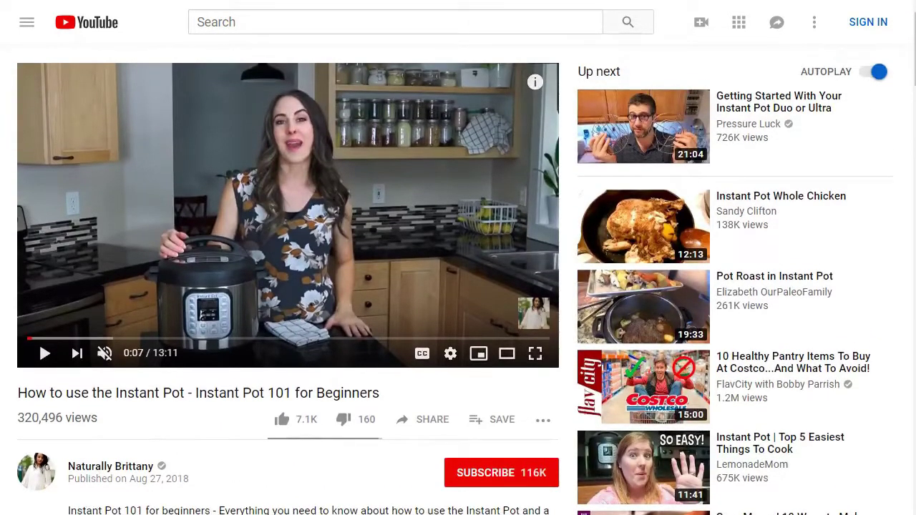
# - Open the "INSTANT POT CHICKEN COOK WITH ME, MEAL PLANNING, MEAL PREPPING" video from the "instant pot" search results, then mute and pause it
pyautogui.hotkey('alt', 'Left')
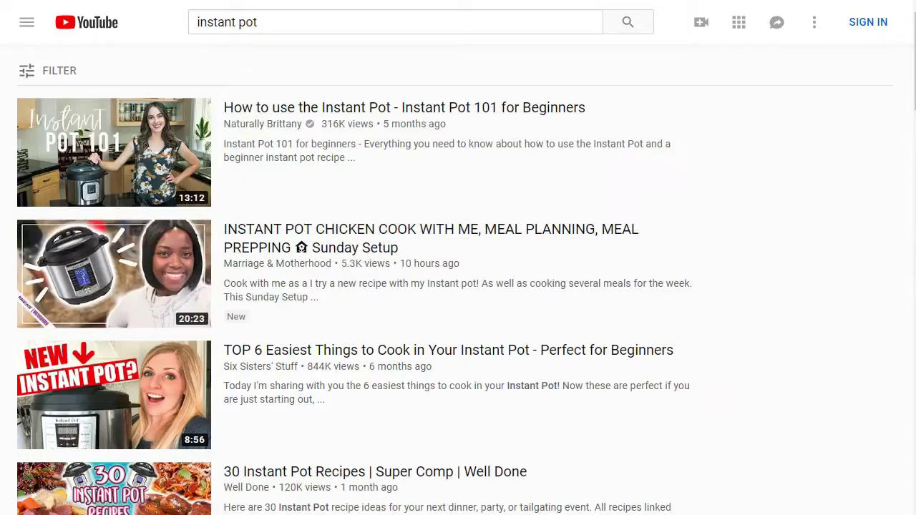
pyautogui.click(347, 229)
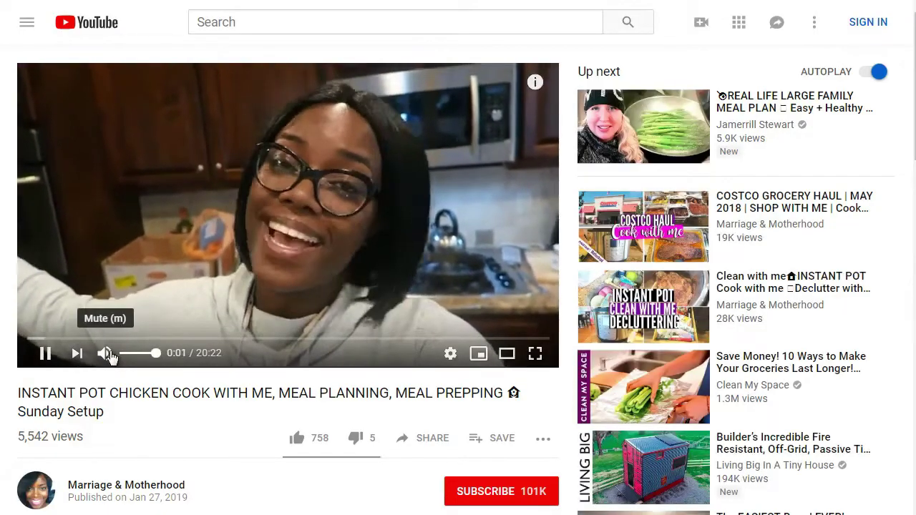
pyautogui.click(105, 355)
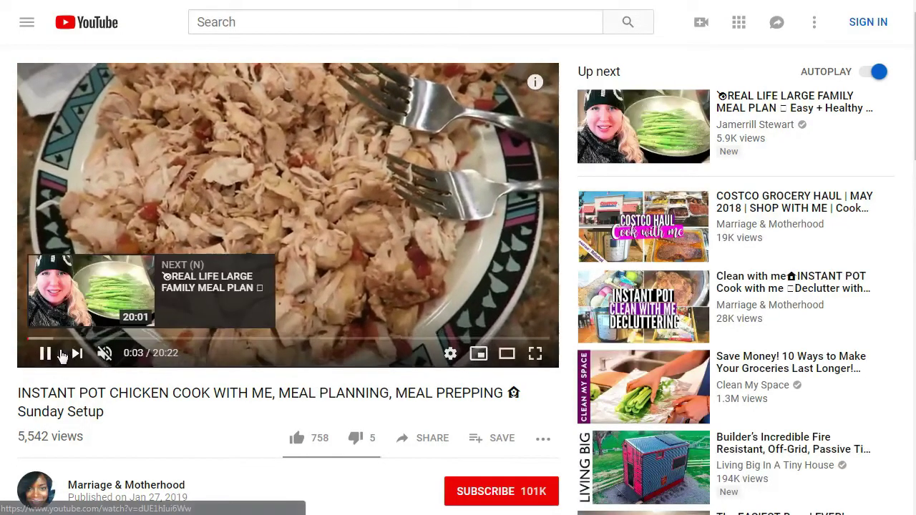
pyautogui.click(37, 354)
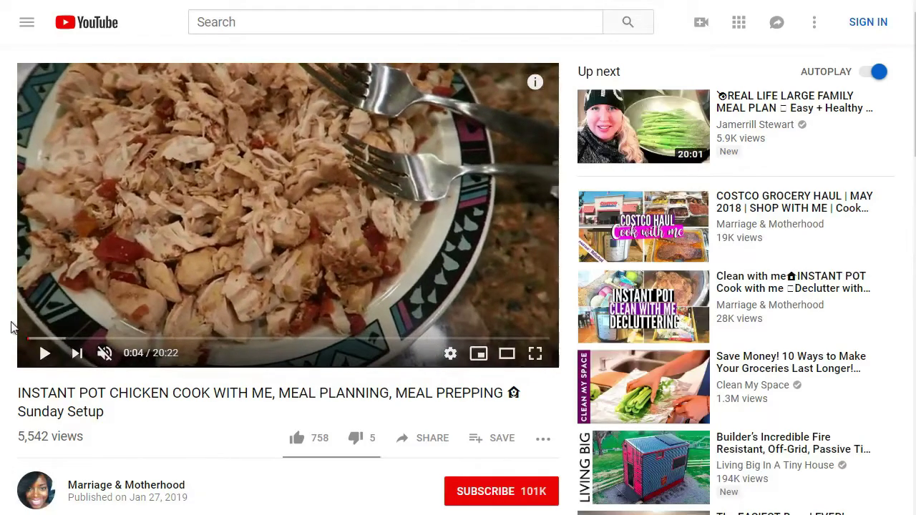
# - Compare the chicken meal-prep video's title, length, views, description and comments with those of the Instant Pot 101 video
pyautogui.scroll(-3, 7, 324)
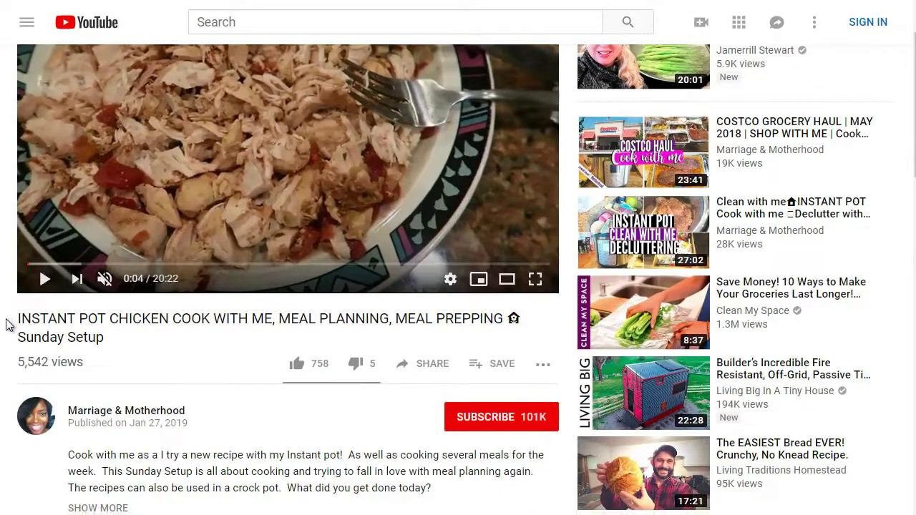
pyautogui.scroll(-2, 7, 324)
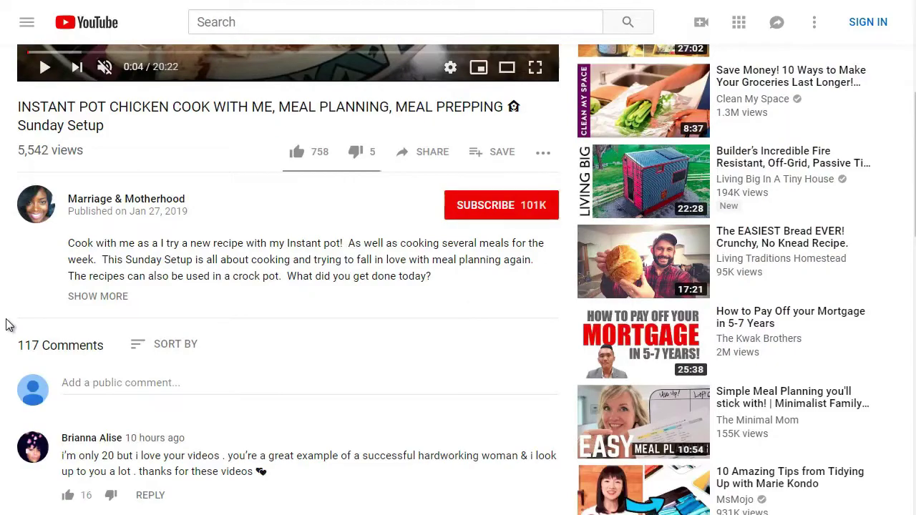
pyautogui.scroll(1, 7, 325)
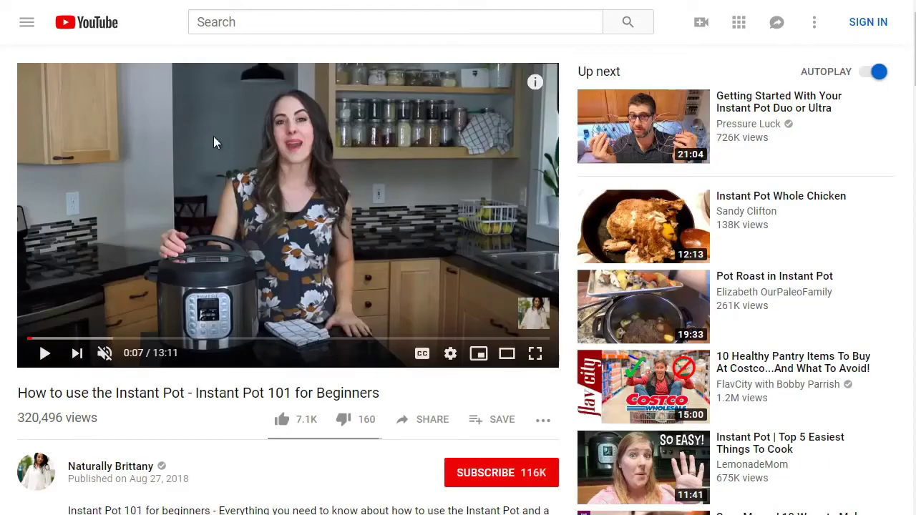
pyautogui.scroll(-3, 208, 151)
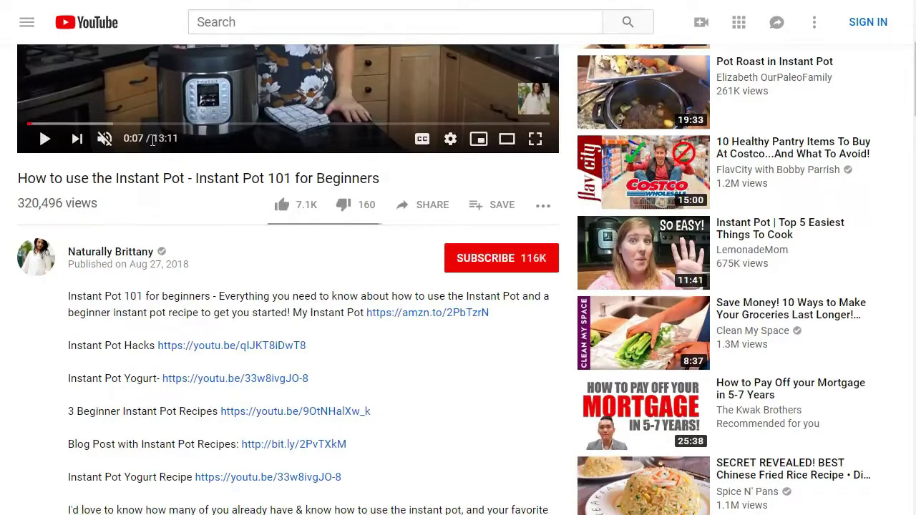
pyautogui.moveTo(152, 138); pyautogui.dragTo(123, 139)
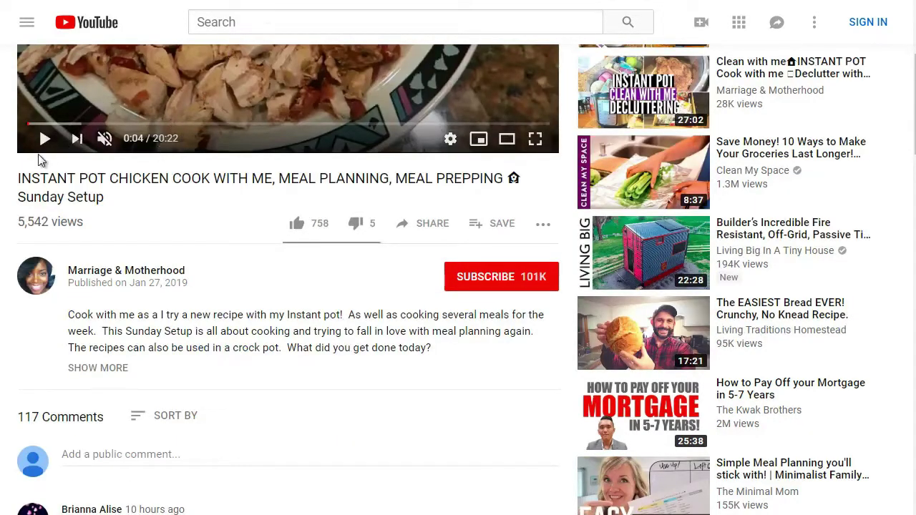
pyautogui.scroll(2, 9, 182)
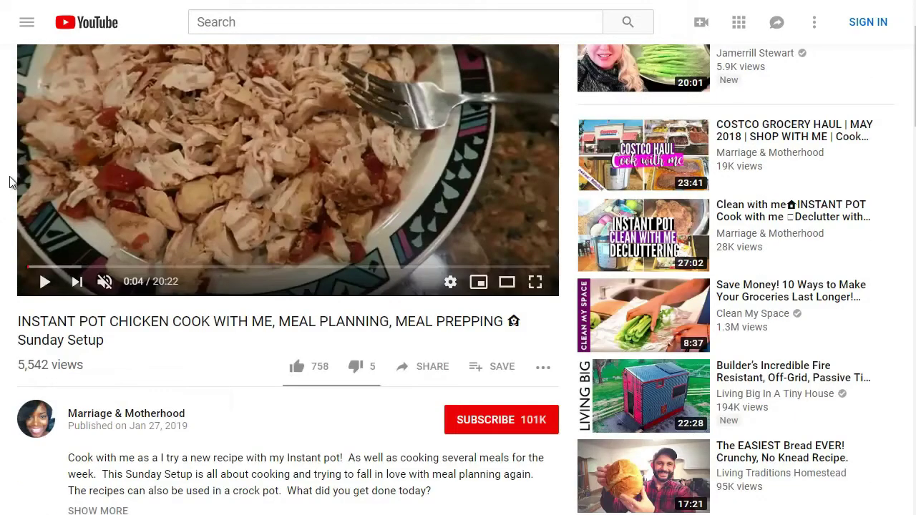
pyautogui.scroll(-1, 9, 182)
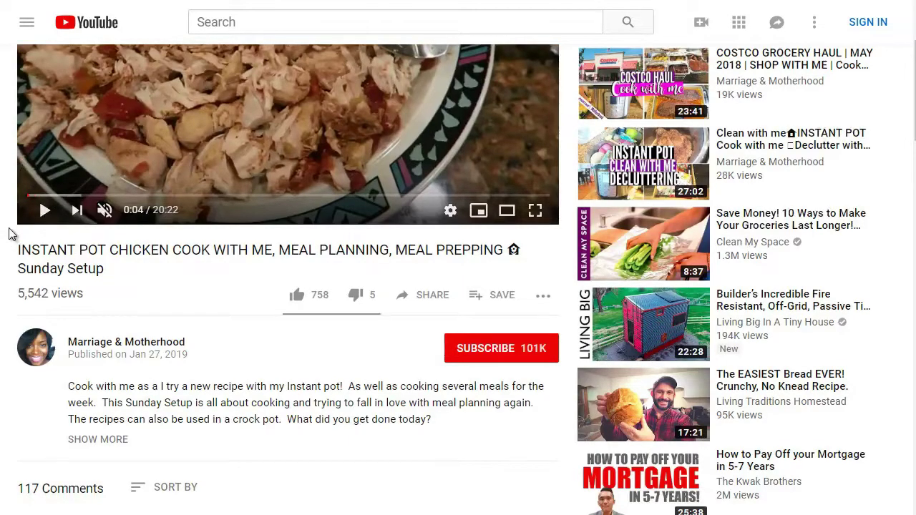
pyautogui.scroll(-1, 9, 234)
pyautogui.scroll(-1, 14, 235)
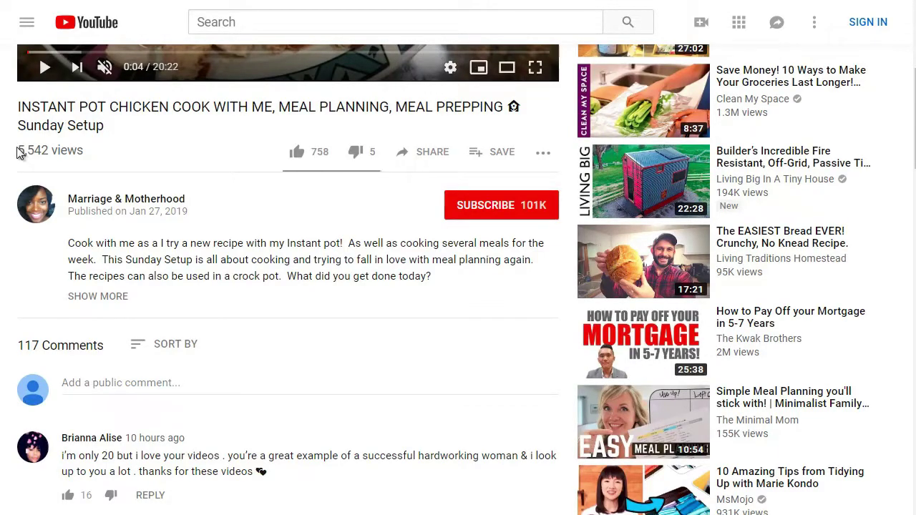
pyautogui.moveTo(102, 143); pyautogui.dragTo(96, 153)
pyautogui.click(95, 153)
pyautogui.scroll(-2, 12, 153)
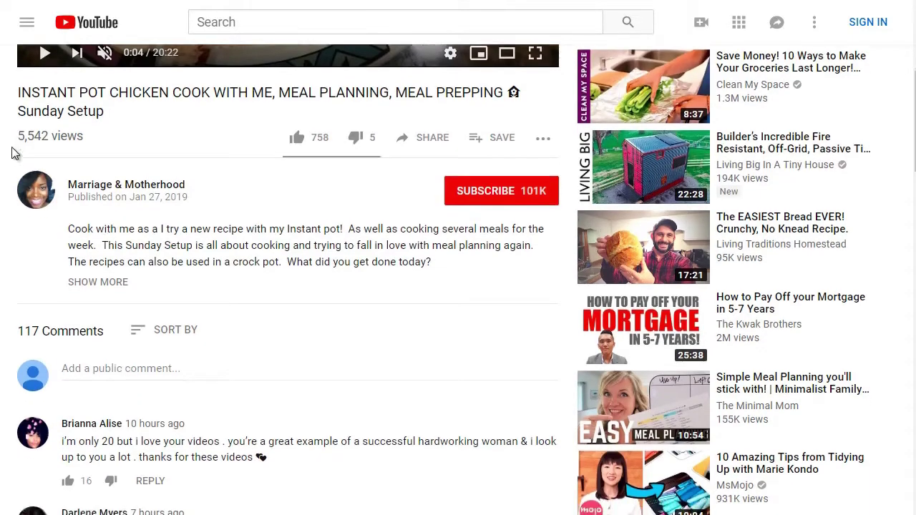
# - Expand the chicken meal-prep video's description and review its intro text, Amazon and meal-guide links, and social media section
pyautogui.scroll(2, 12, 151)
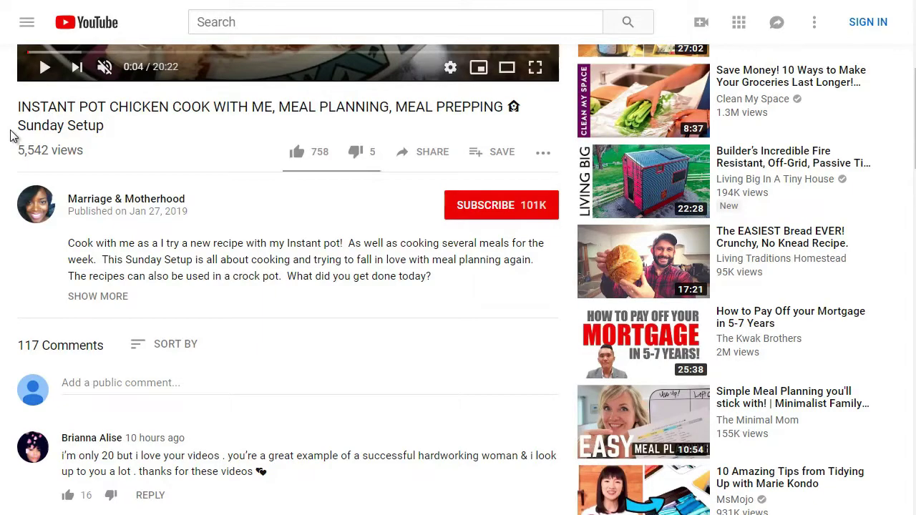
pyautogui.scroll(-2, 10, 136)
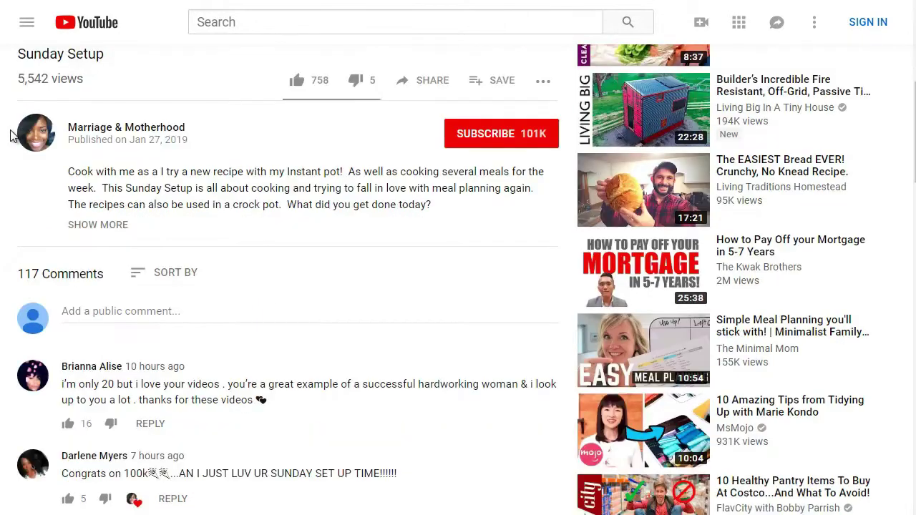
pyautogui.click(93, 225)
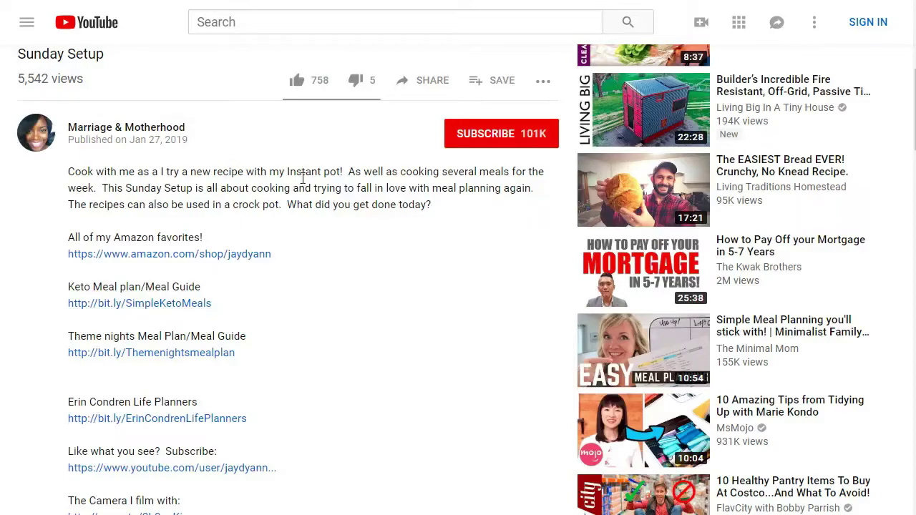
pyautogui.moveTo(345, 172); pyautogui.dragTo(287, 170)
pyautogui.click(286, 170)
pyautogui.scroll(-1, 40, 243)
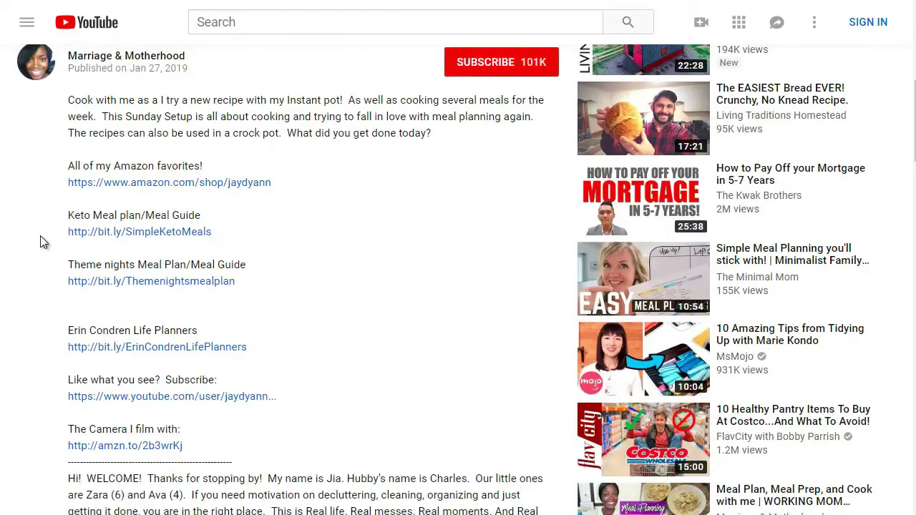
pyautogui.scroll(-1, 47, 216)
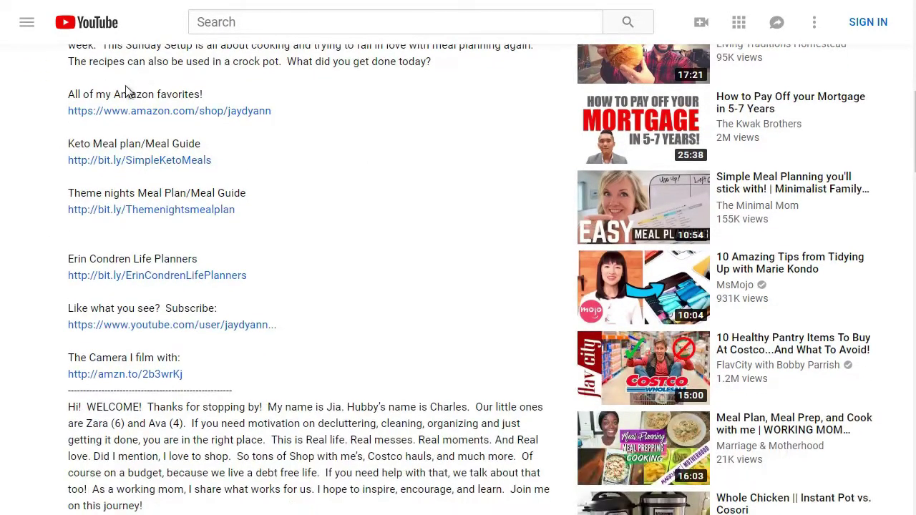
pyautogui.scroll(-2, 48, 261)
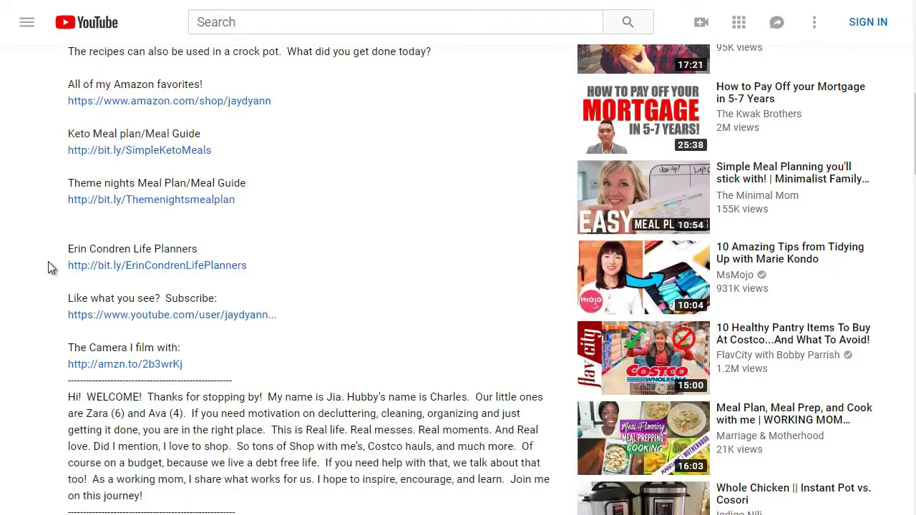
pyautogui.scroll(-2, 48, 261)
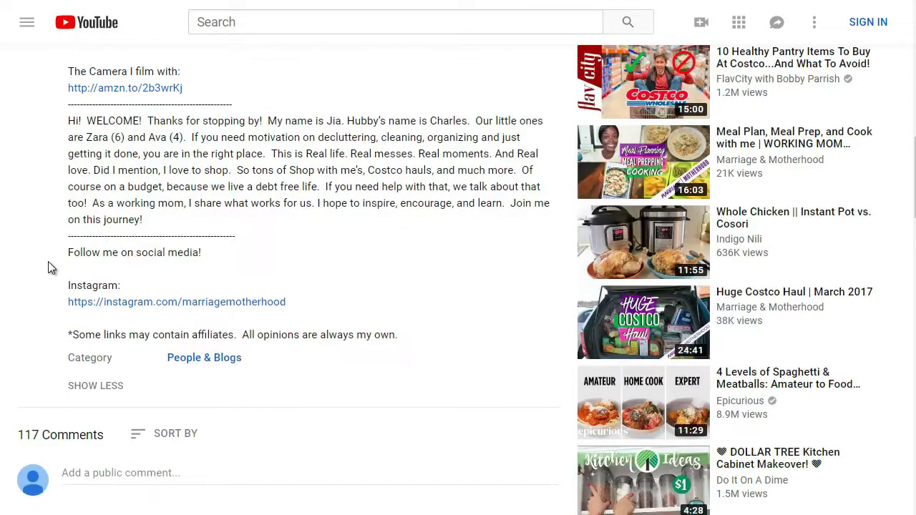
# - Return to the chicken meal-prep video's title and highlight the words "Sunday Setup" in it
pyautogui.scroll(9, 48, 261)
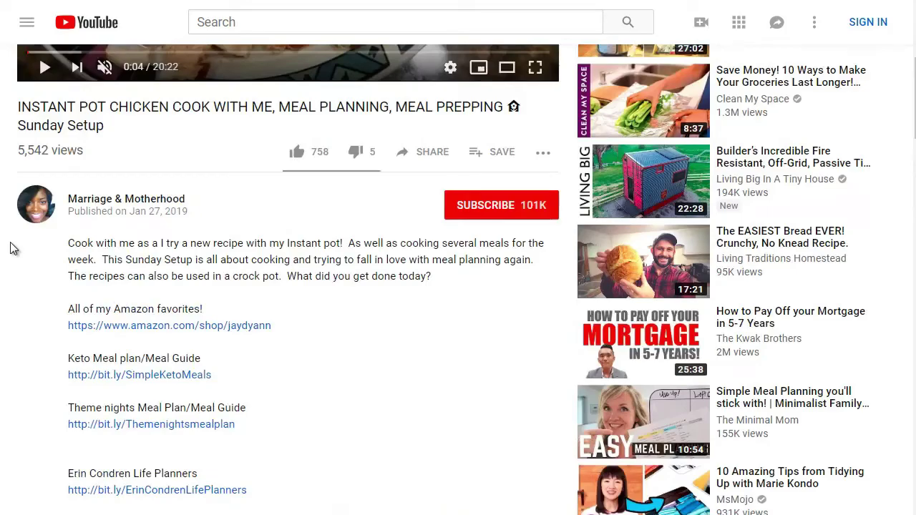
pyautogui.scroll(2, 6, 245)
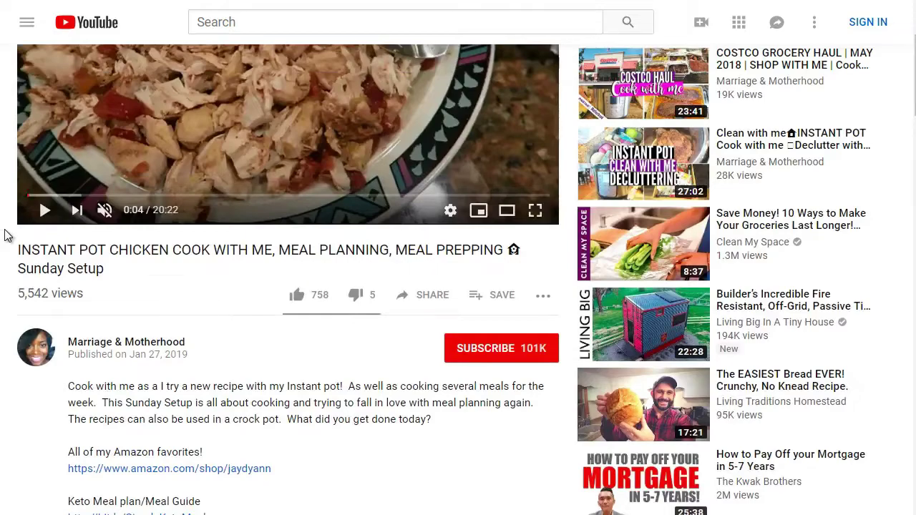
pyautogui.scroll(-1, 5, 239)
pyautogui.moveTo(84, 196); pyautogui.dragTo(8, 193)
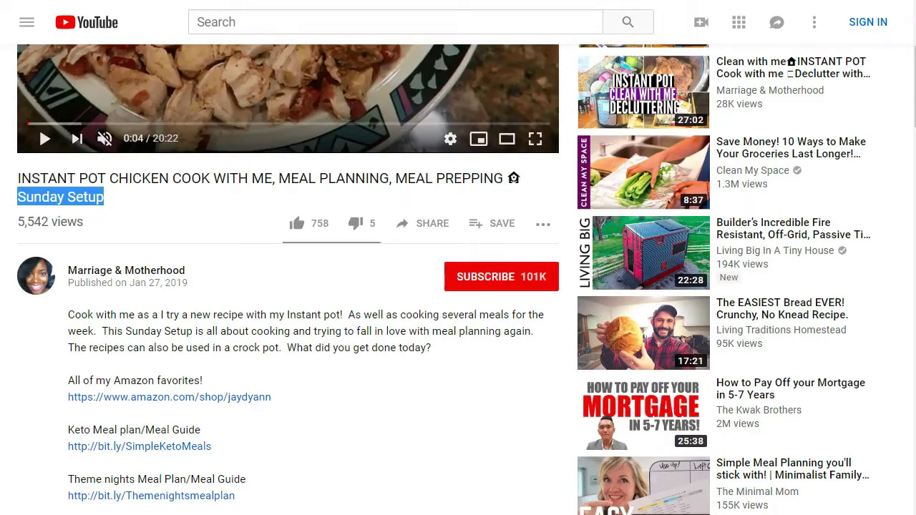
# - Switch to the "TOP 6 Easiest Things to Cook in Your Instant Pot" video, pause it, and check its engagement and comments
pyautogui.click(379, 2)
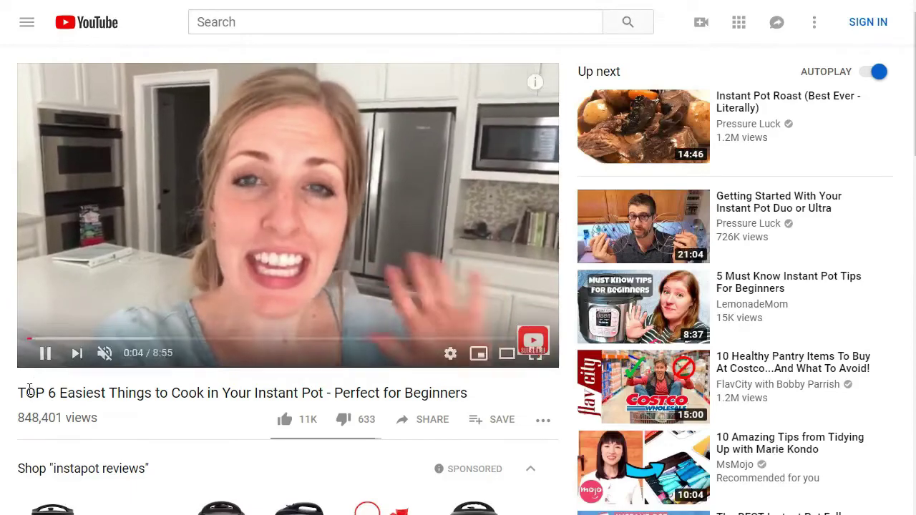
pyautogui.click(47, 356)
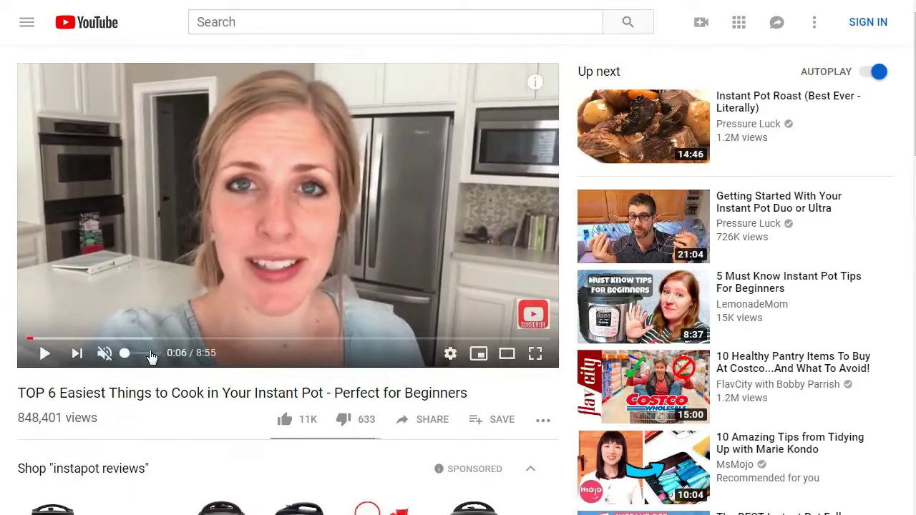
pyautogui.scroll(-1, 6, 368)
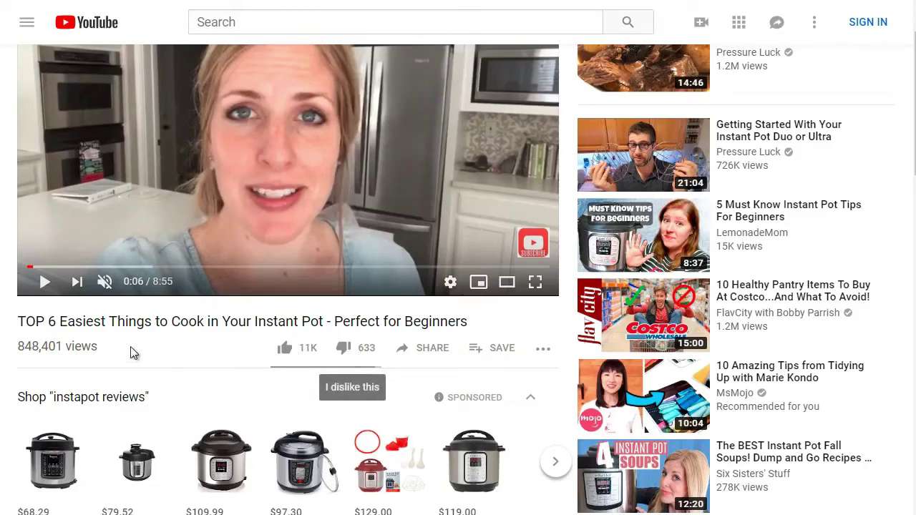
pyautogui.scroll(-3, 8, 349)
pyautogui.scroll(-8, 7, 349)
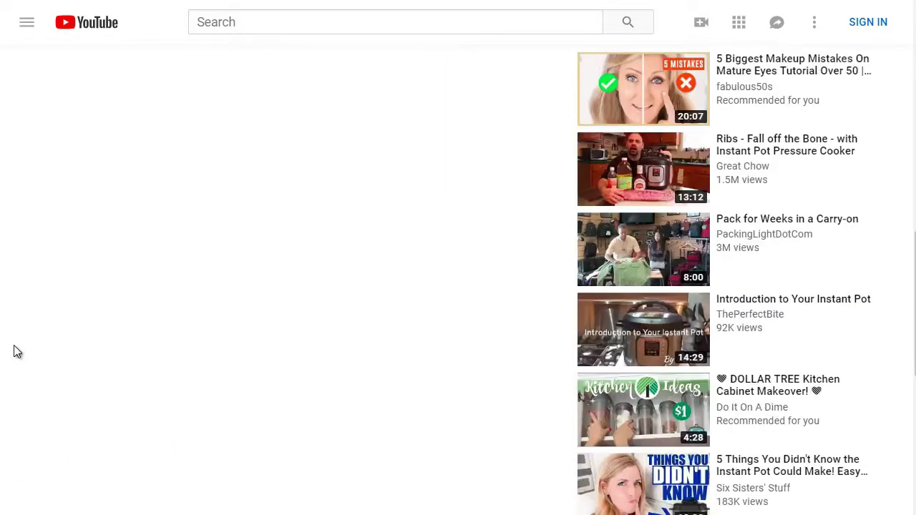
pyautogui.scroll(1, 18, 351)
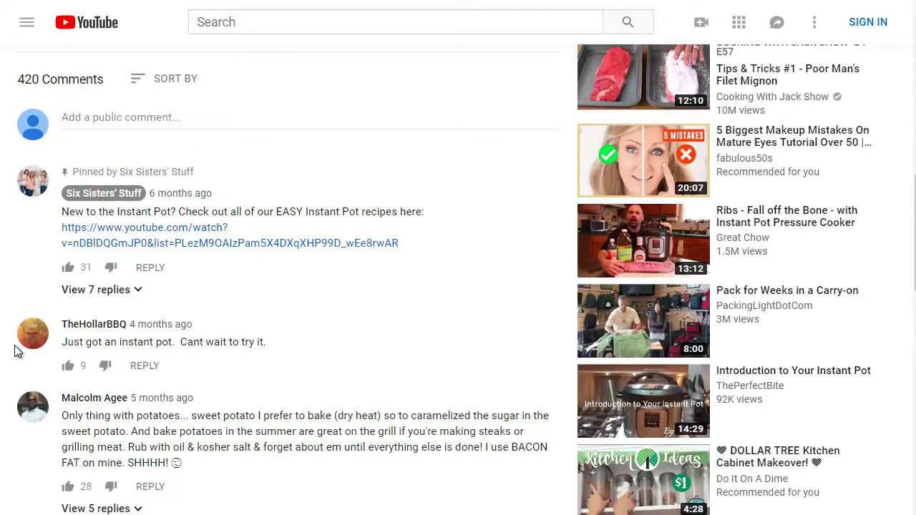
pyautogui.scroll(10, 18, 351)
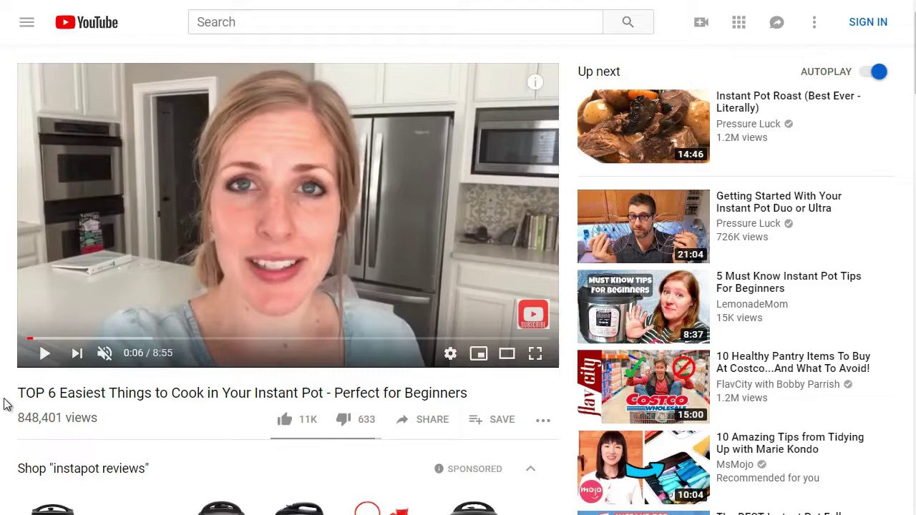
# - Compare the wording of the TOP 6 video's title with the opening text of its description
pyautogui.moveTo(143, 361)
pyautogui.scroll(-5, 10, 347)
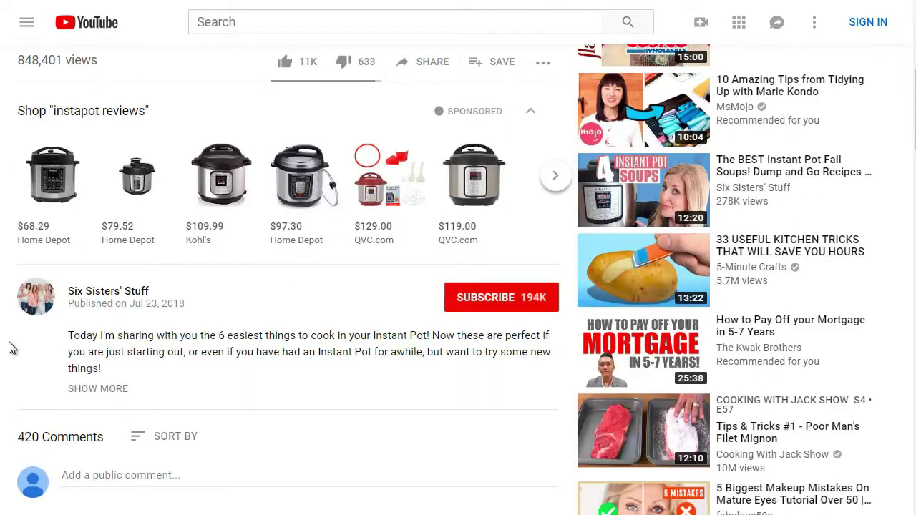
pyautogui.scroll(4, 9, 347)
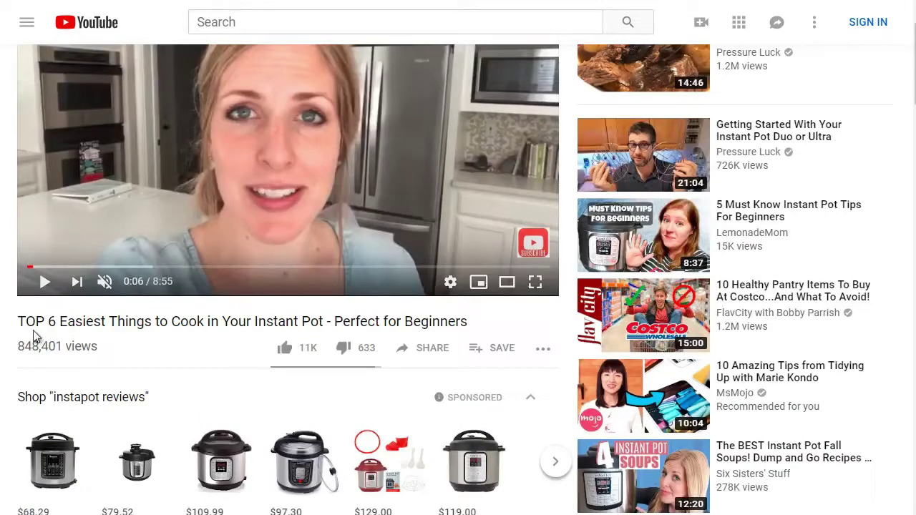
pyautogui.moveTo(425, 312); pyautogui.dragTo(458, 323)
pyautogui.click(467, 331)
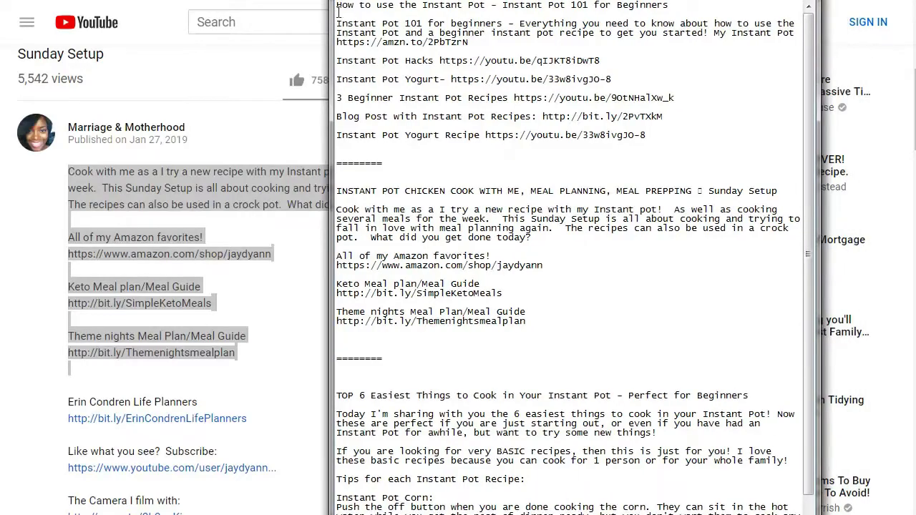
# - In the Notepad document, highlight the Instant Pot 101 entry, followed by the chicken meal-prep entry
pyautogui.moveTo(337, 4); pyautogui.dragTo(647, 138)
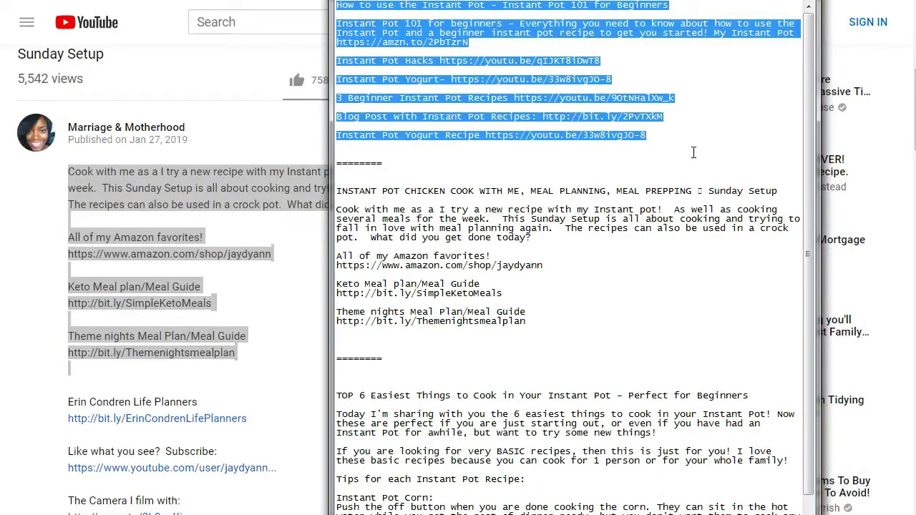
pyautogui.moveTo(529, 317); pyautogui.dragTo(292, 190)
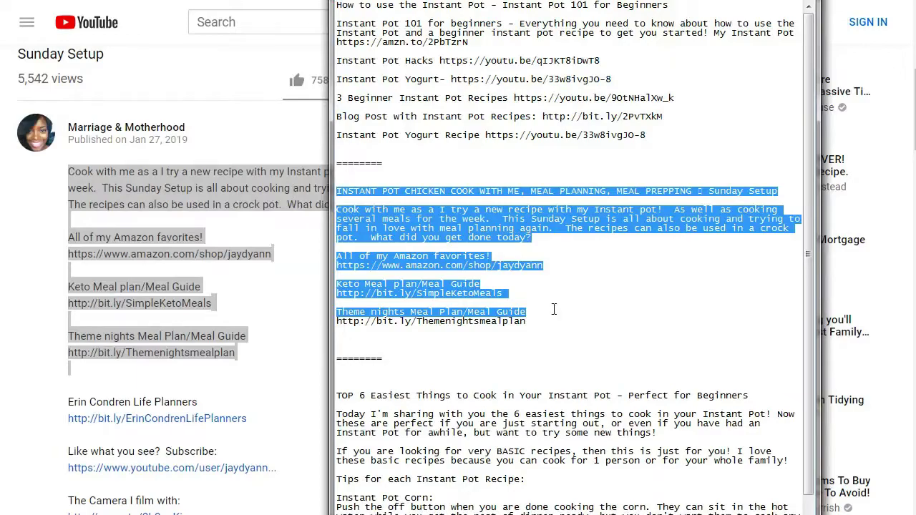
# - Widen and reposition the Notepad window to show more of the collected text, and clear the text selection
pyautogui.scroll(-1, 551, 310)
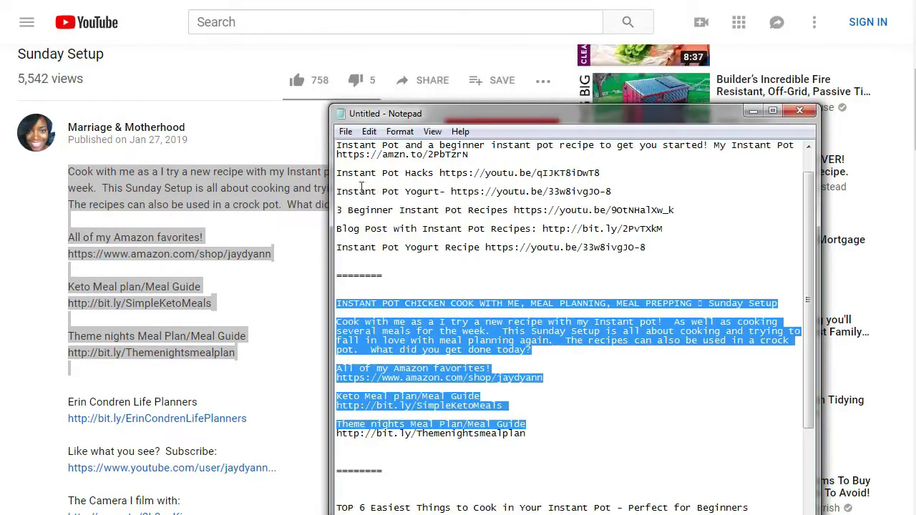
pyautogui.moveTo(330, 189); pyautogui.dragTo(113, 214)
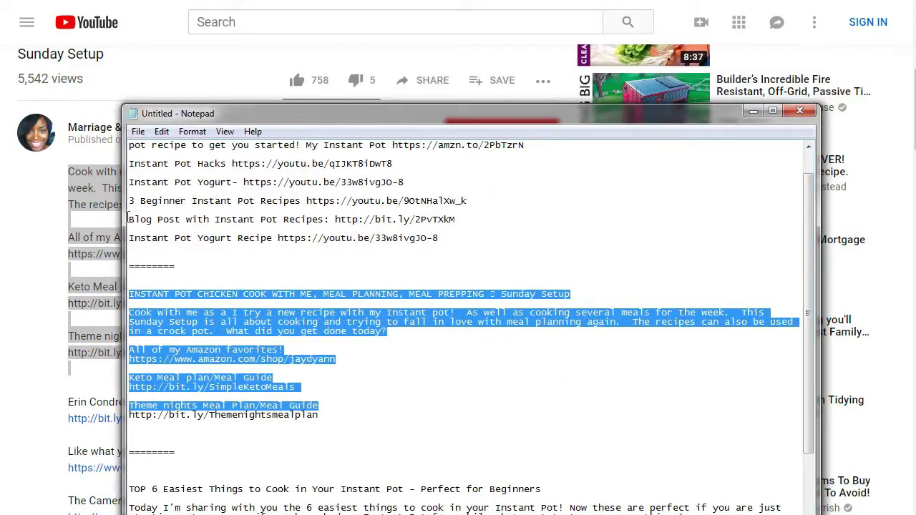
pyautogui.moveTo(471, 101); pyautogui.dragTo(505, 6)
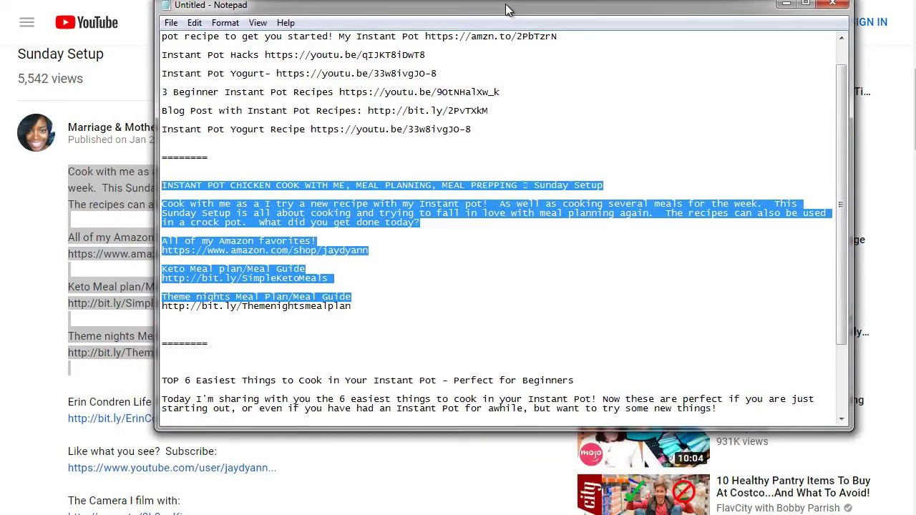
pyautogui.click(322, 213)
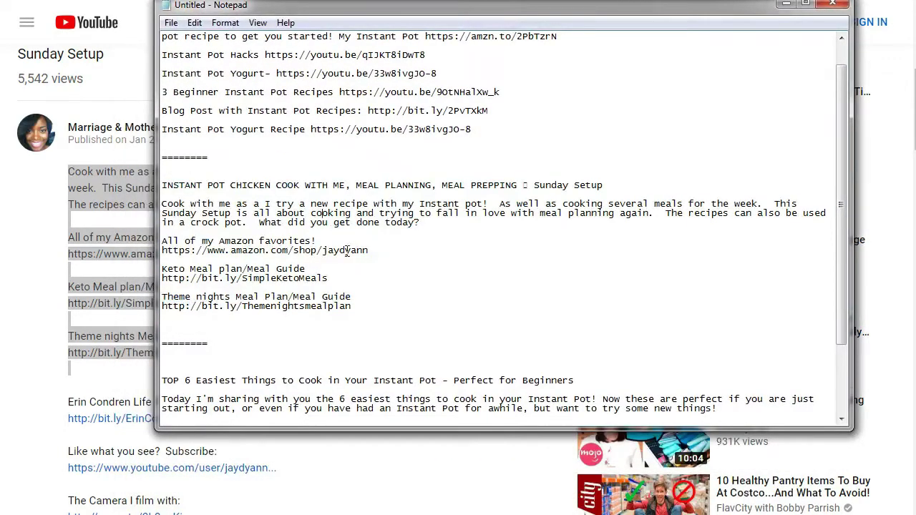
# - Review the collected entries, highlighting "Instant Pot 101 for Beginners" in the first title and "Sunday Setup" in the second
pyautogui.scroll(-3, 347, 250)
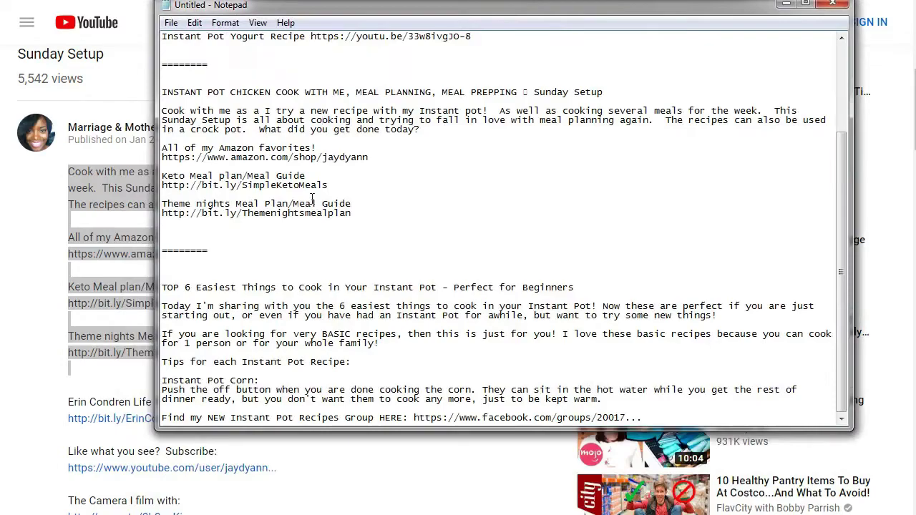
pyautogui.scroll(4, 312, 199)
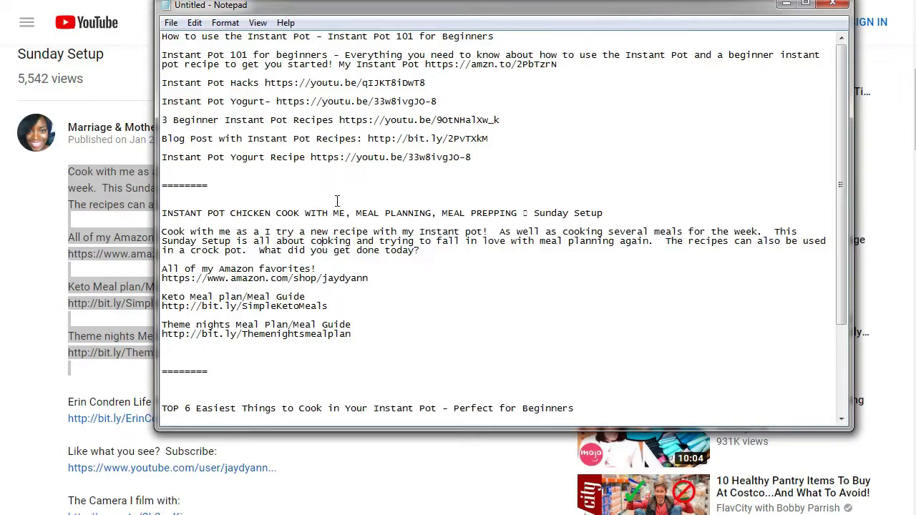
pyautogui.moveTo(494, 36); pyautogui.dragTo(335, 31)
pyautogui.scroll(-3, 304, 199)
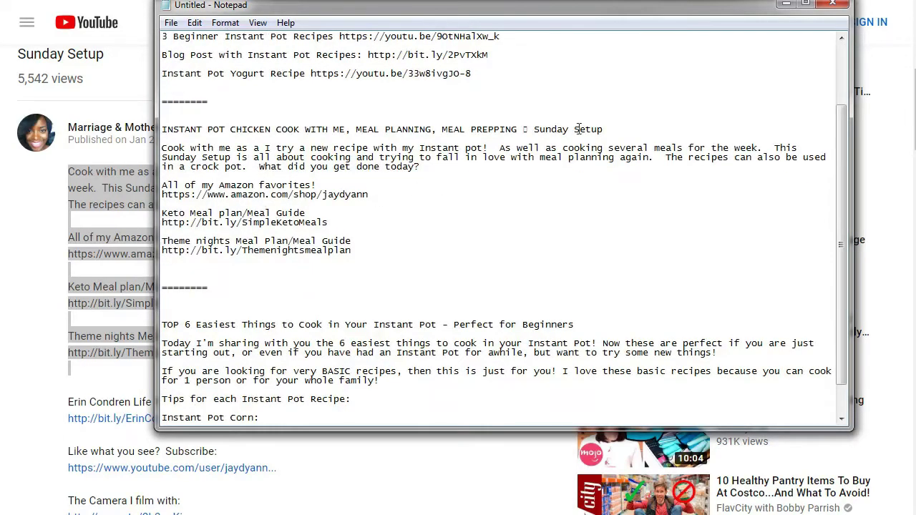
pyautogui.moveTo(609, 134); pyautogui.dragTo(525, 125)
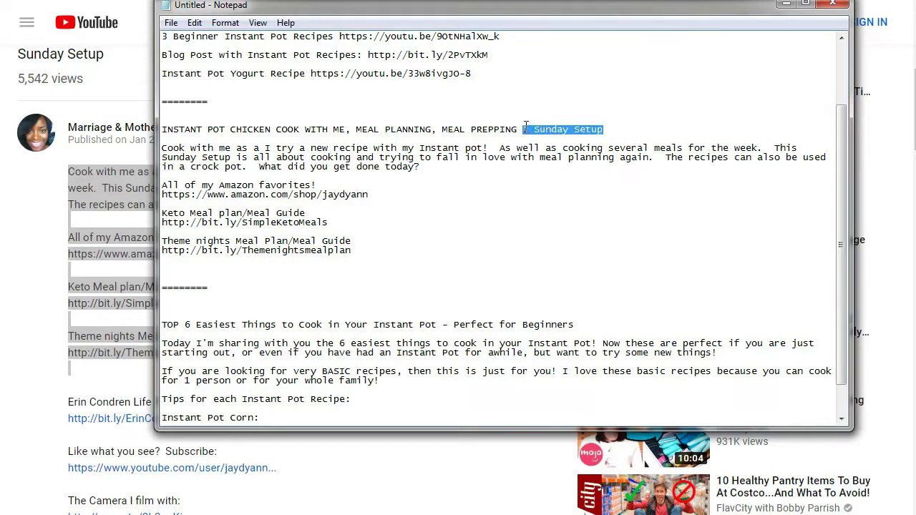
# - Highlight "TOP 6 Easiest Things to" and "Perfect for Beginners" in the third title, and compare it with the other two entries
pyautogui.scroll(-2, 494, 235)
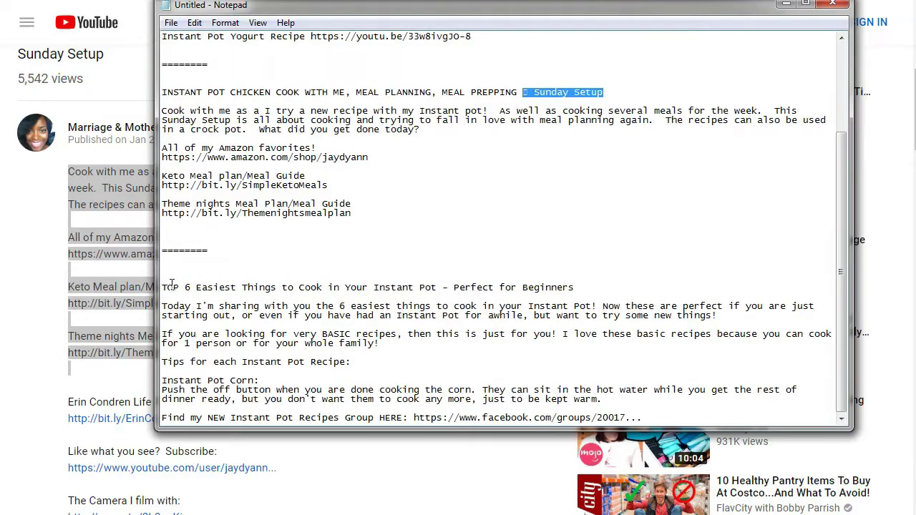
pyautogui.moveTo(162, 287); pyautogui.dragTo(299, 287)
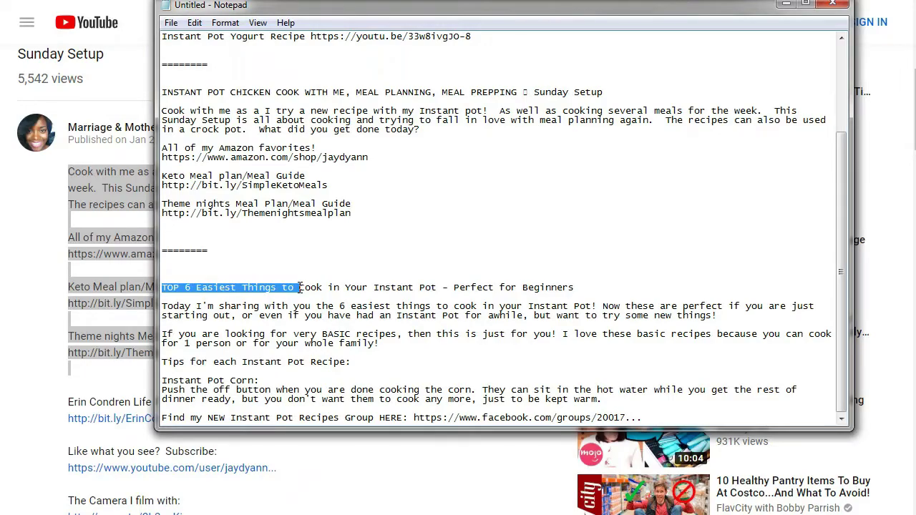
pyautogui.moveTo(574, 287); pyautogui.dragTo(454, 287)
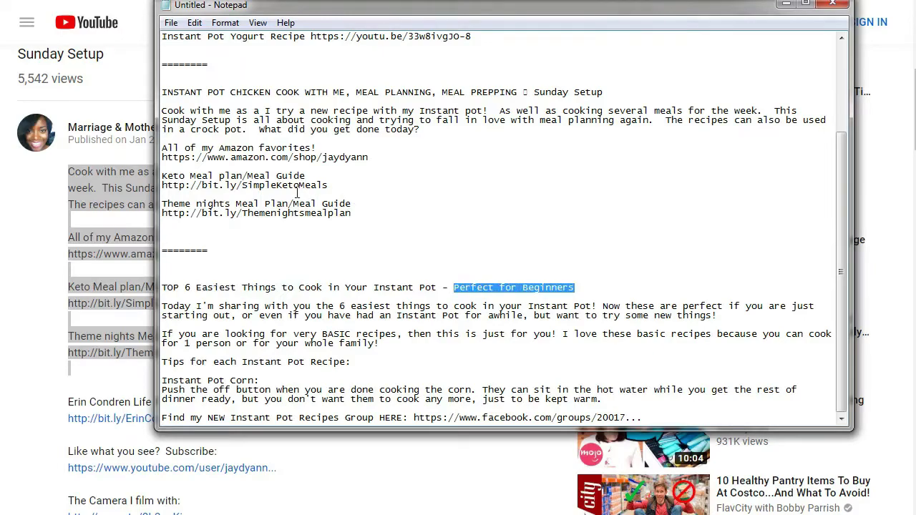
pyautogui.scroll(4, 296, 192)
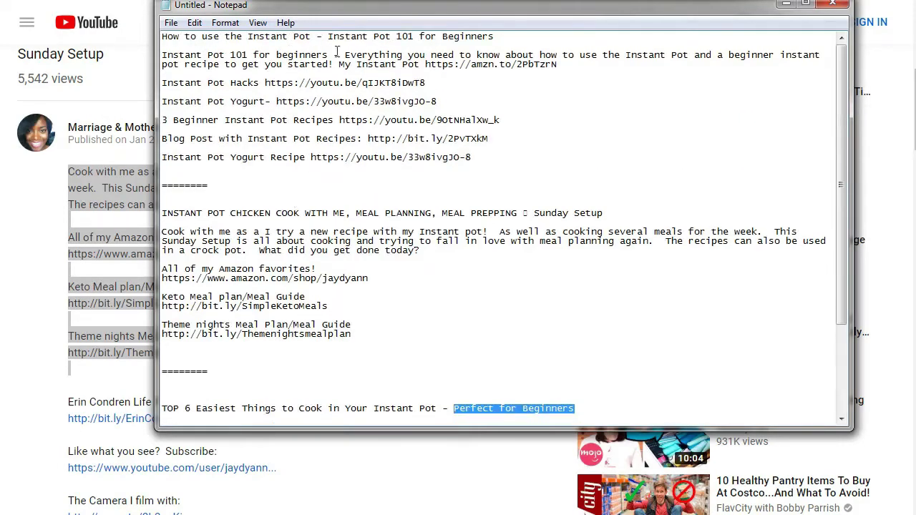
pyautogui.scroll(-2, 501, 256)
pyautogui.scroll(-1, 502, 257)
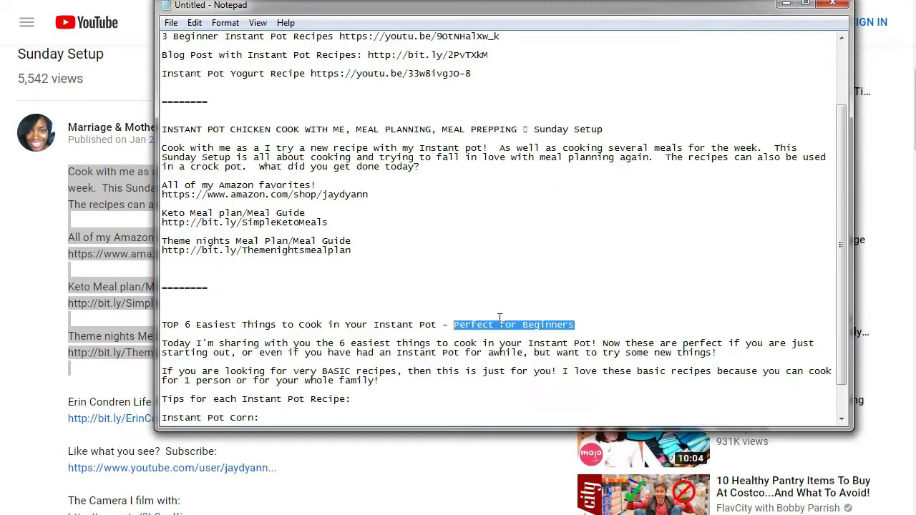
pyautogui.scroll(1, 598, 323)
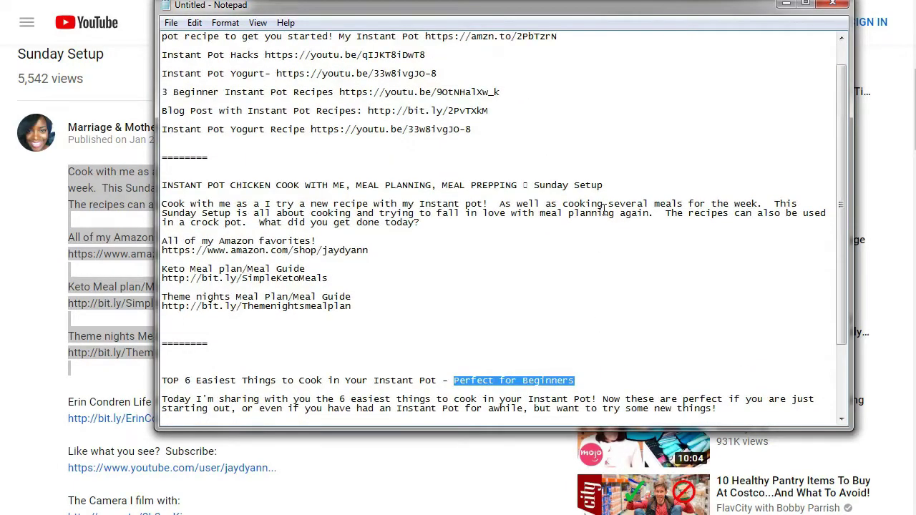
# - In the Notepad document, highlight the entire chicken meal-prep title, followed by only its "MEAL PREPPING" to "Sunday Setup" ending
pyautogui.moveTo(615, 189); pyautogui.dragTo(481, 177)
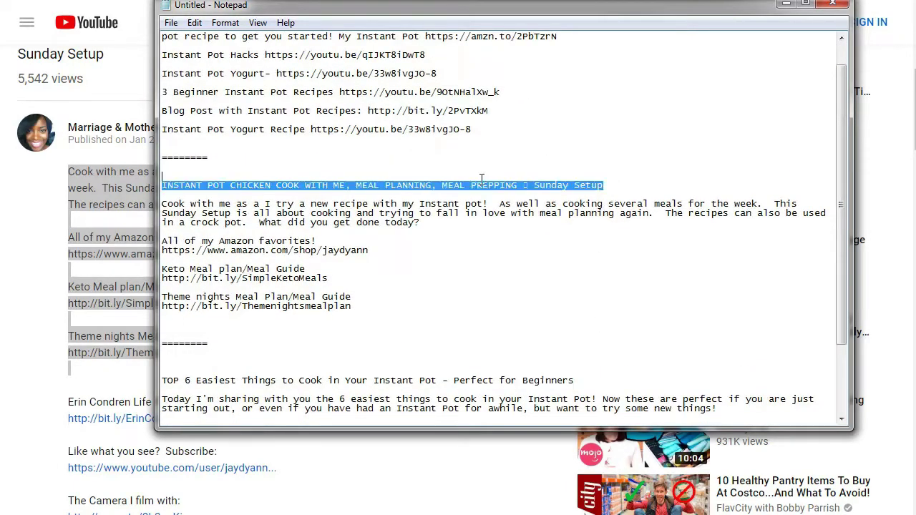
pyautogui.click(444, 190)
pyautogui.hotkey('shift', 'End')
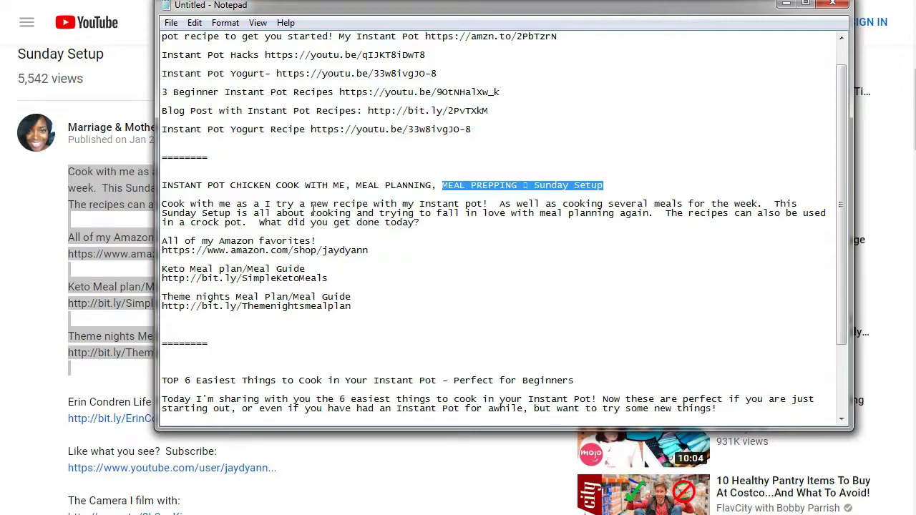
# - Return to the browser, search Google for "social blade" and open the SocialBlade.com website
pyautogui.click(69, 169)
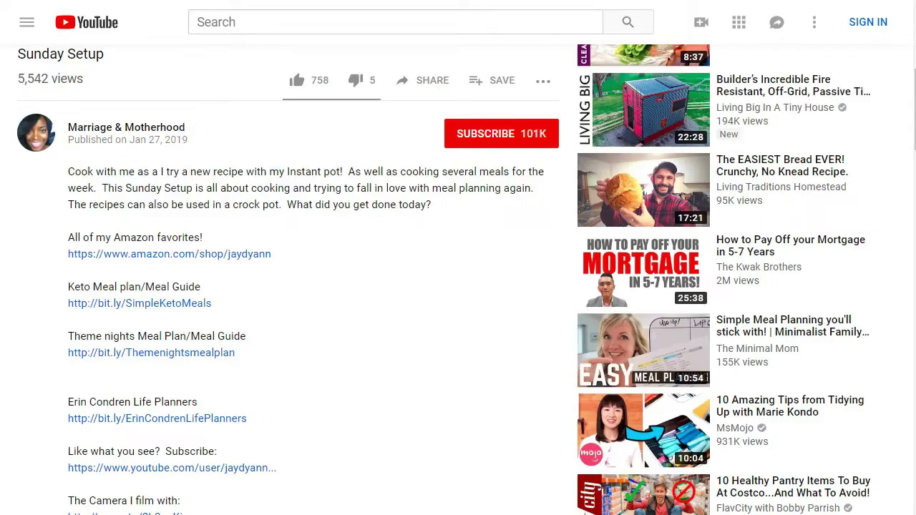
pyautogui.hotkey('ctrl', 't')
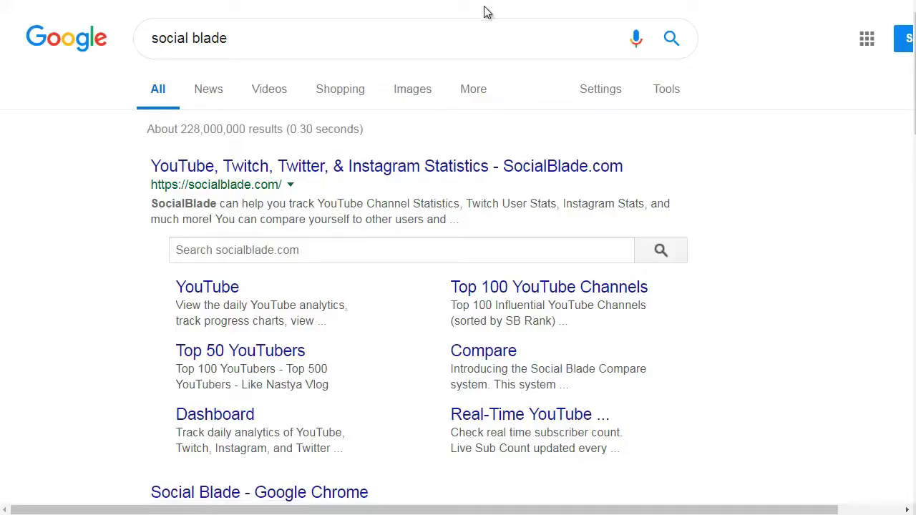
pyautogui.click(175, 167)
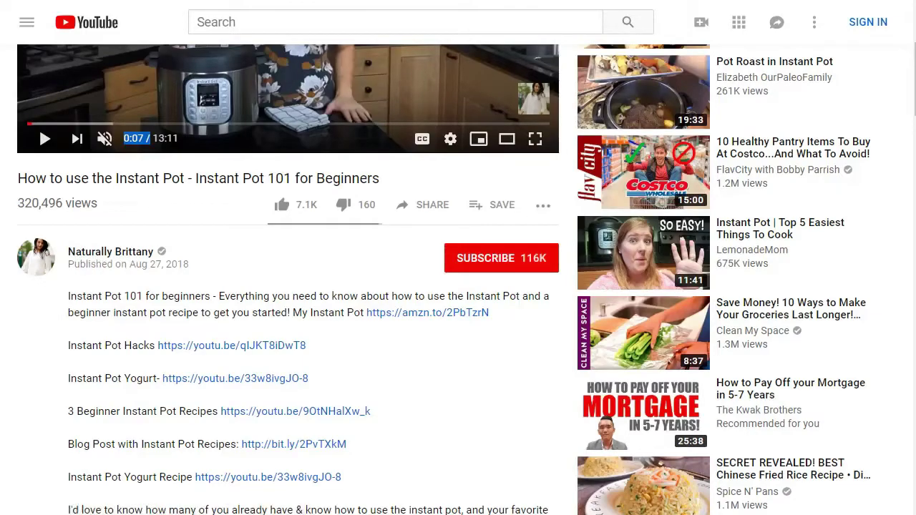
# - Copy the channel name Naturally Brittany from the Instant Pot 101 video page and search Social Blade for it
pyautogui.moveTo(179, 256); pyautogui.dragTo(69, 254)
pyautogui.hotkey('ctrl', 'c')
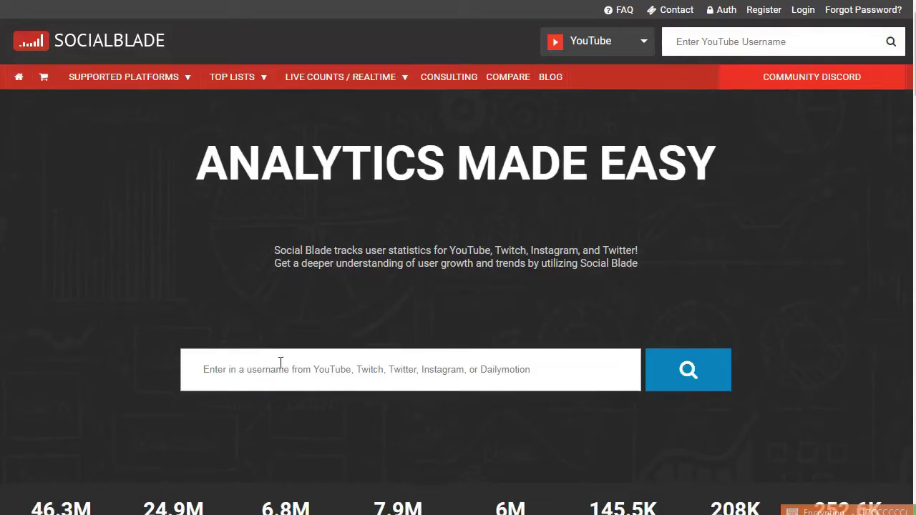
pyautogui.click(280, 365)
pyautogui.hotkey('ctrl', 'v')
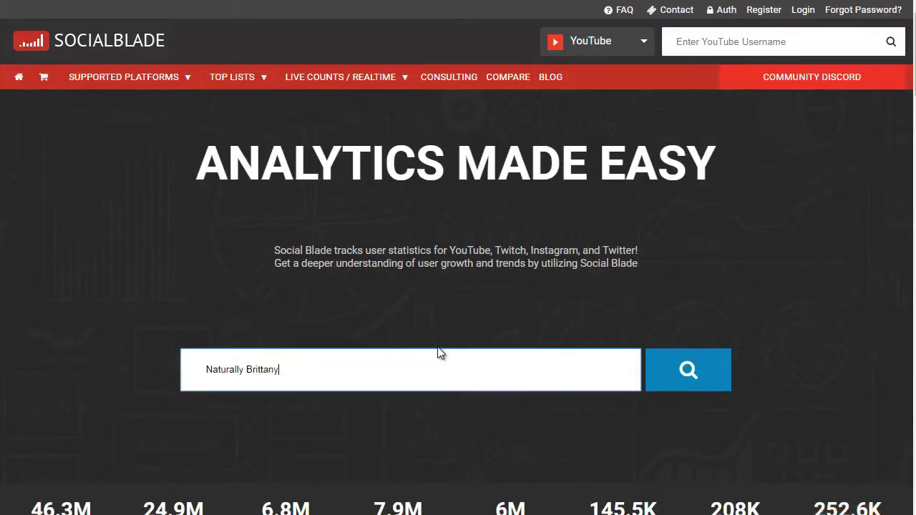
pyautogui.click(689, 373)
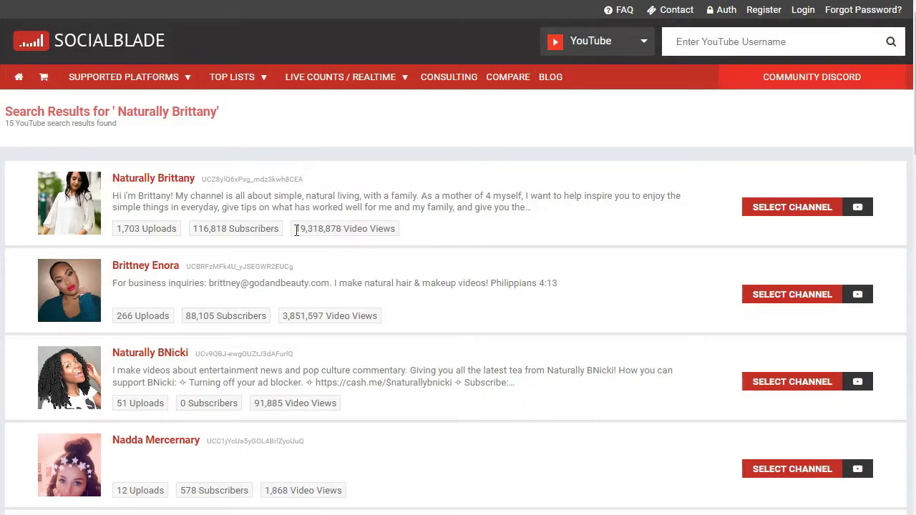
# - Highlight the video view count of the Naturally Brittany result and open that channel's statistics in a new tab
pyautogui.moveTo(297, 230); pyautogui.dragTo(344, 230)
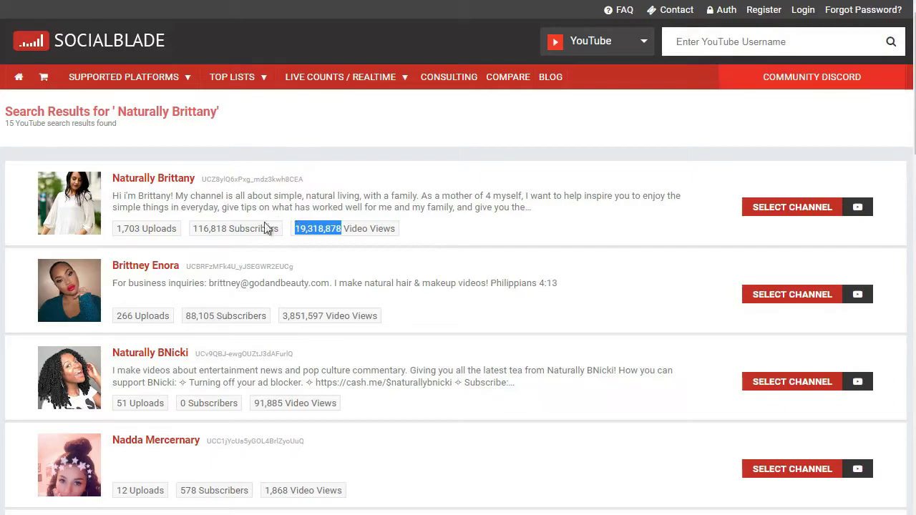
pyautogui.rightClick(179, 181)
pyautogui.click(215, 192)
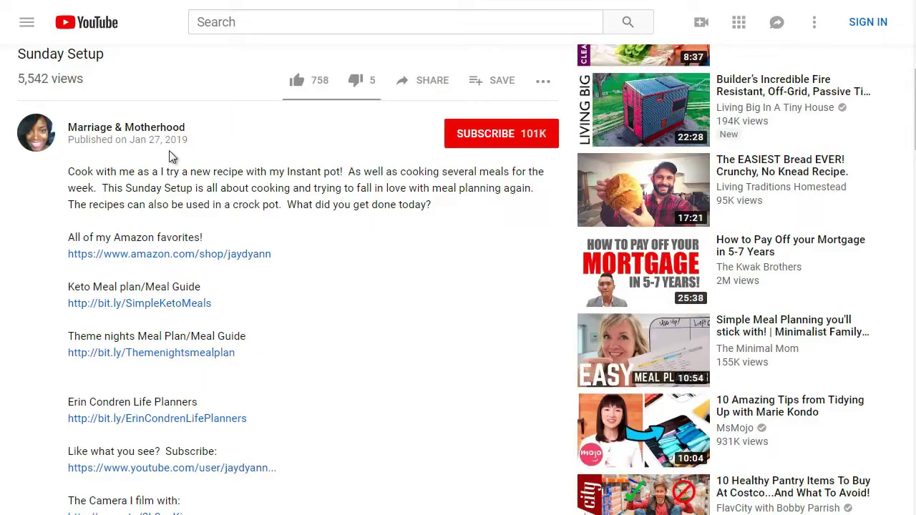
# - Copy the channel name Marriage & Motherhood from the chicken meal-prep video page and search Social Blade for it
pyautogui.moveTo(194, 129); pyautogui.dragTo(63, 129)
pyautogui.hotkey('ctrl', 'c')
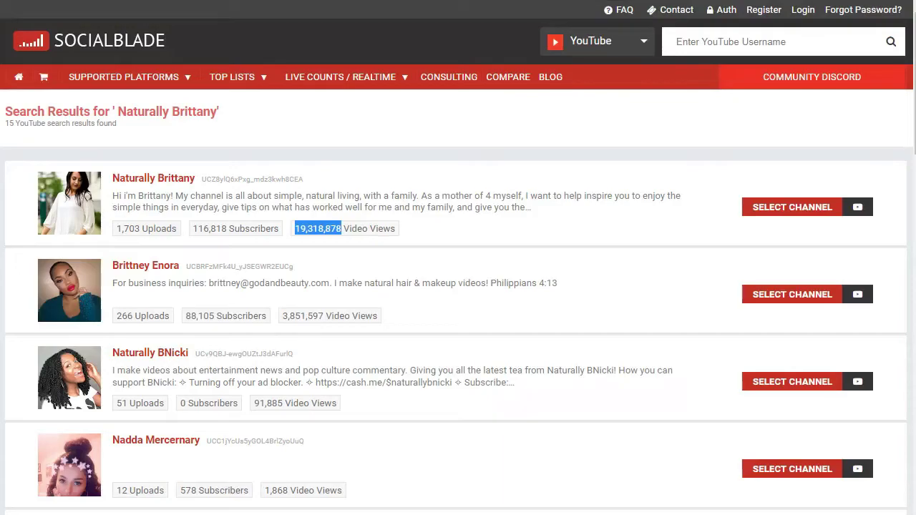
pyautogui.click(692, 32)
pyautogui.hotkey('ctrl', 'v')
pyautogui.press('Return')
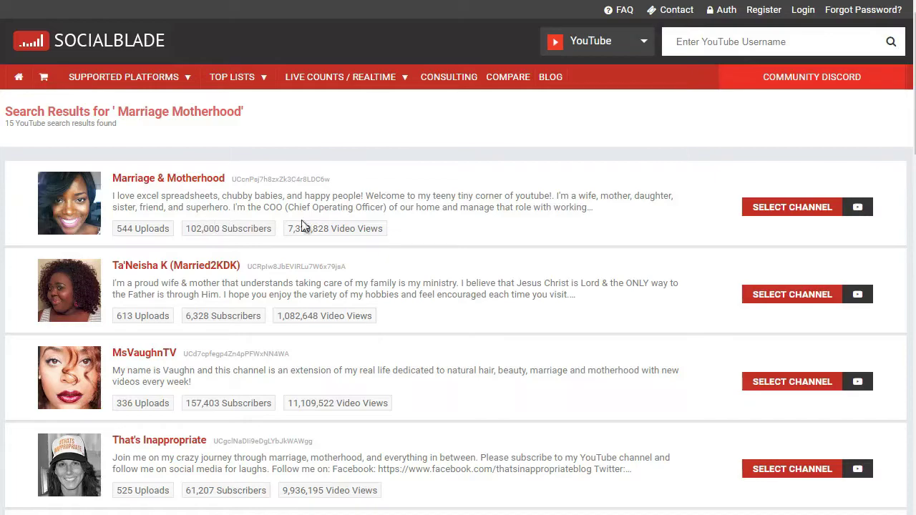
pyautogui.rightClick(195, 183)
pyautogui.press('Escape')
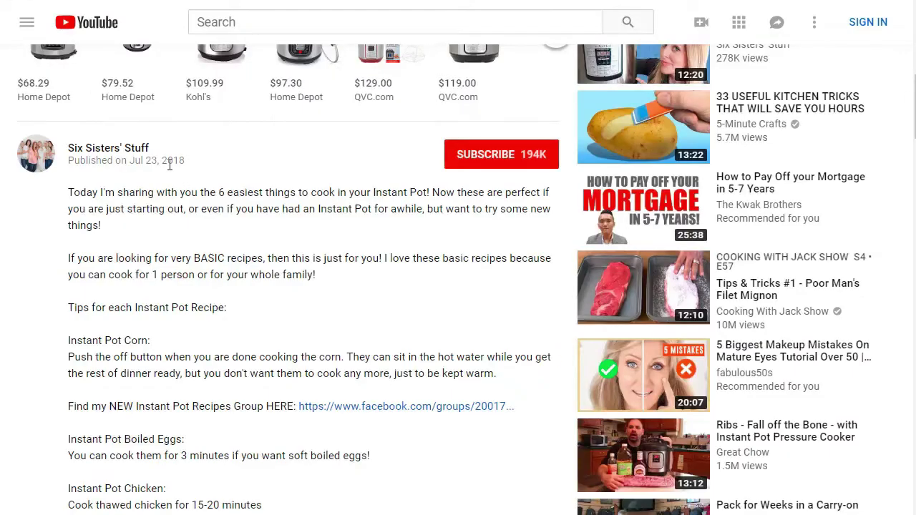
# - Find the channel name on the TOP 6 Easiest Things video page and search Social Blade for "Six Sisters Stuff"
pyautogui.scroll(3, 170, 171)
pyautogui.scroll(3, 168, 167)
pyautogui.scroll(-6, 168, 167)
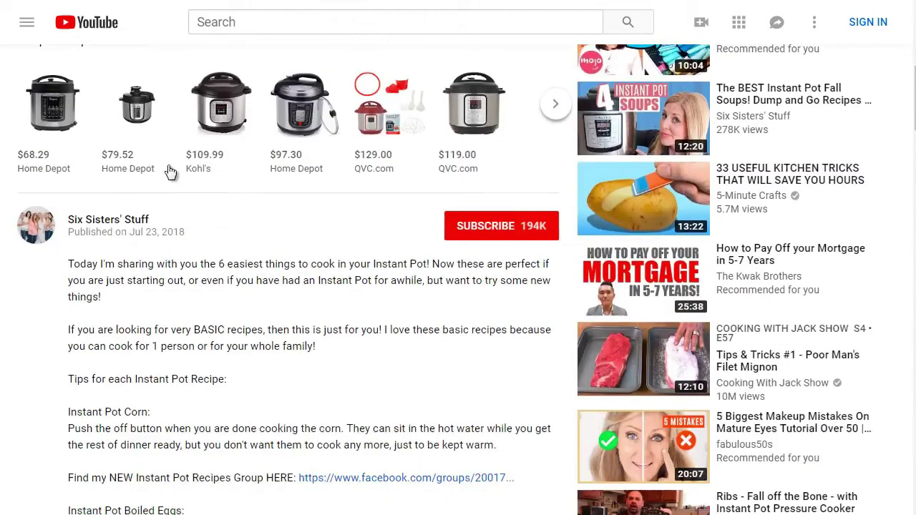
pyautogui.moveTo(150, 220); pyautogui.dragTo(73, 224)
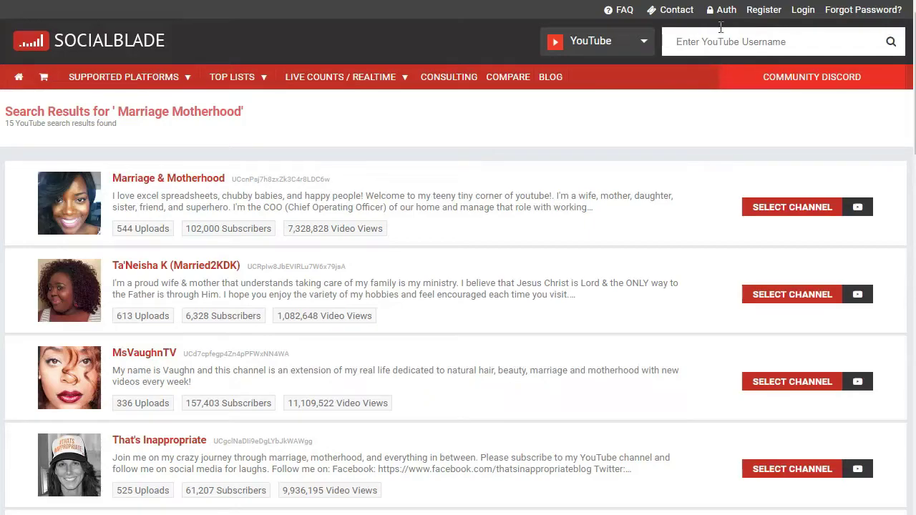
pyautogui.click(722, 45)
pyautogui.write('Six Sisters Stuff')
pyautogui.press('Return')
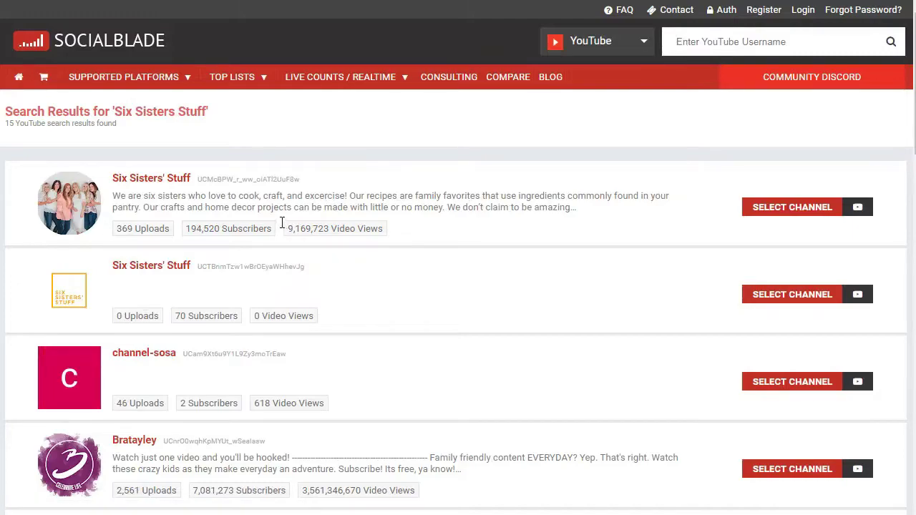
# - Open the Six Sisters' Stuff statistics in a new tab and examine its views, subscribers and estimated earnings alongside Naturally Brittany's
pyautogui.rightClick(175, 184)
pyautogui.click(195, 207)
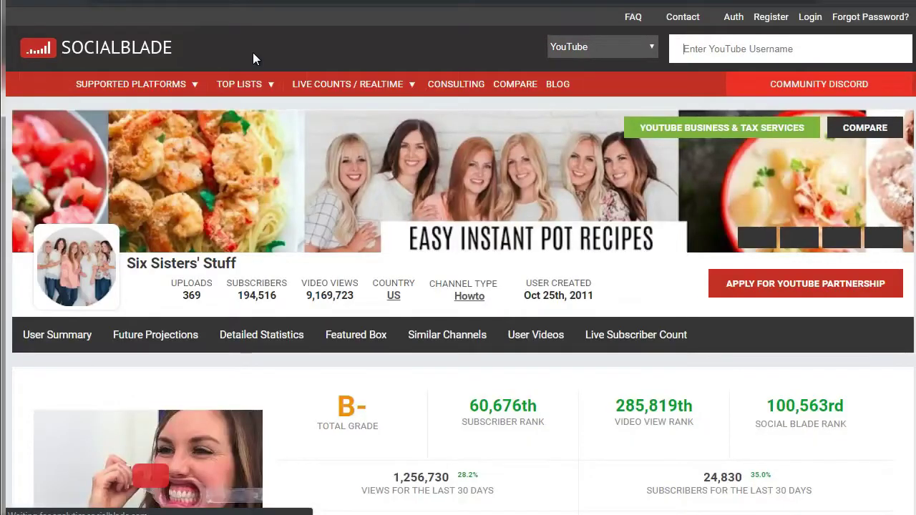
pyautogui.scroll(-3, 186, 196)
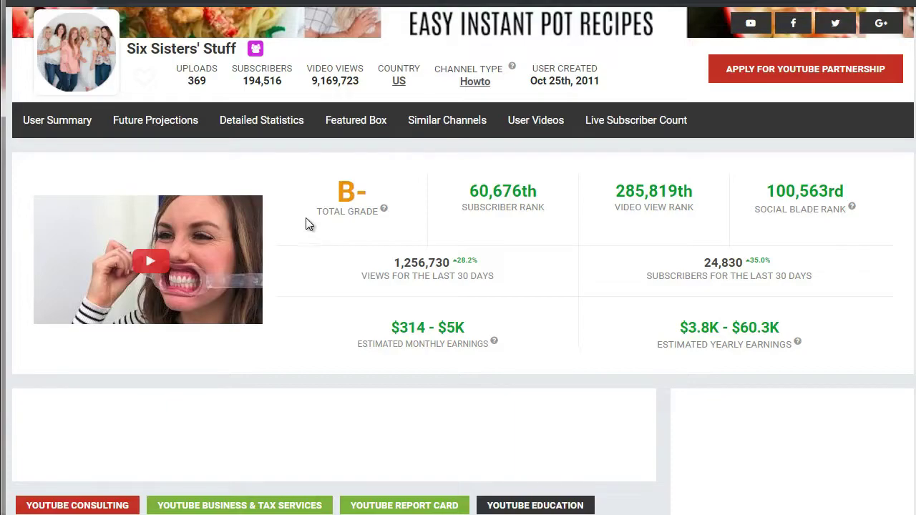
pyautogui.scroll(1, 307, 223)
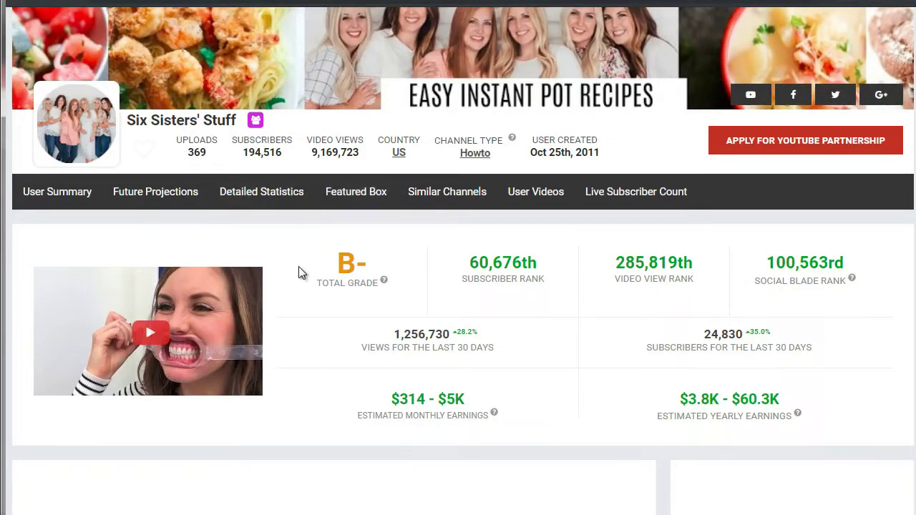
pyautogui.scroll(-5, 299, 270)
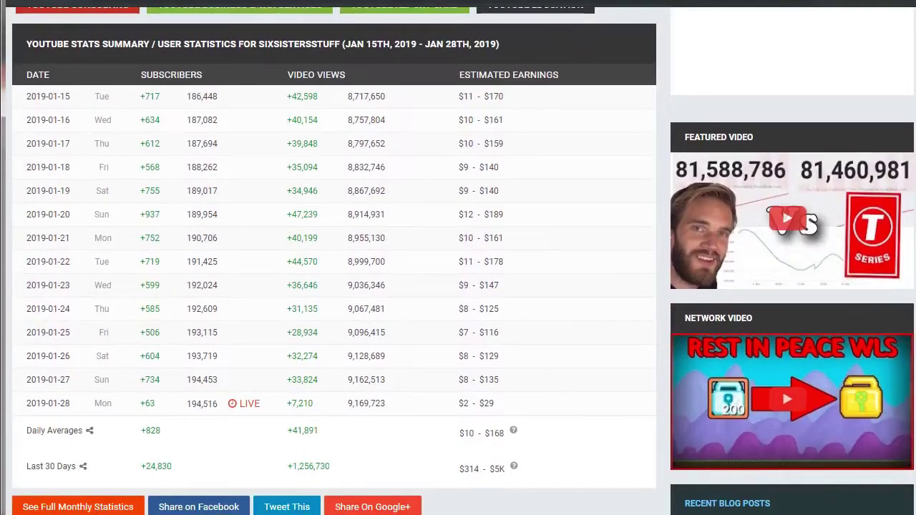
pyautogui.scroll(6, 193, 185)
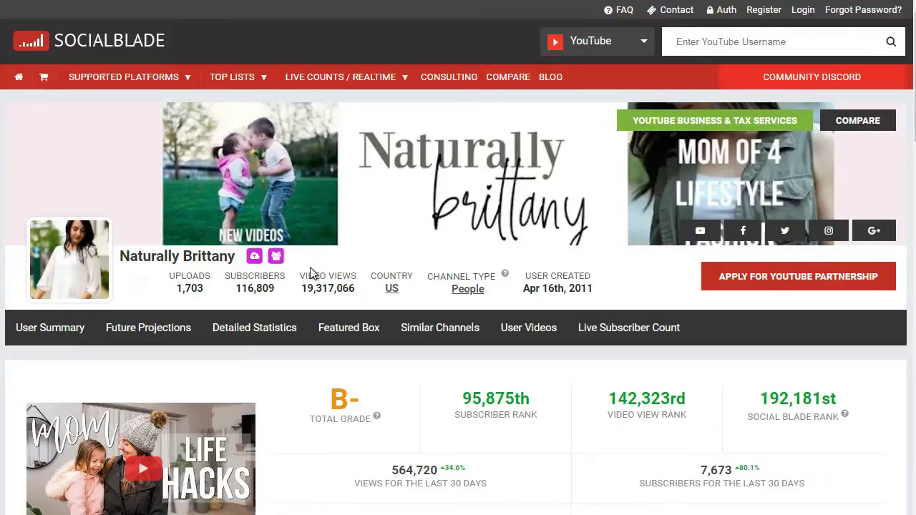
pyautogui.scroll(-2, 309, 272)
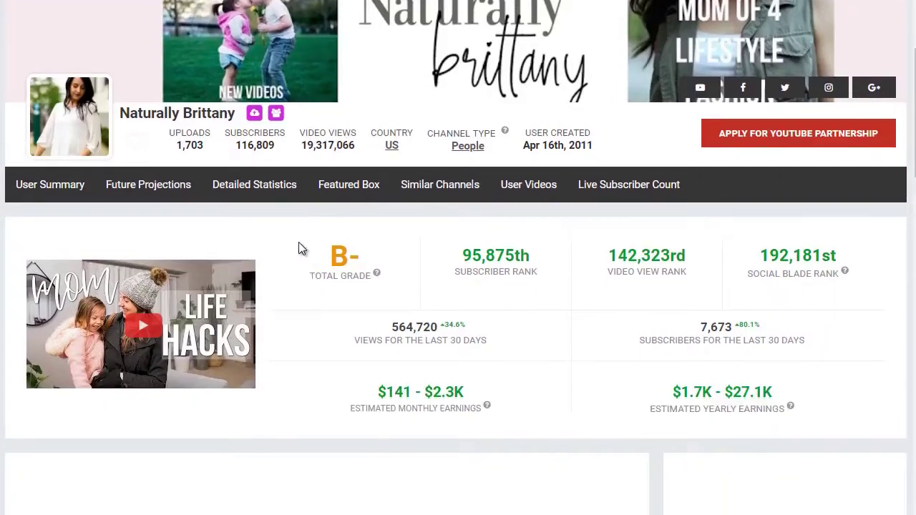
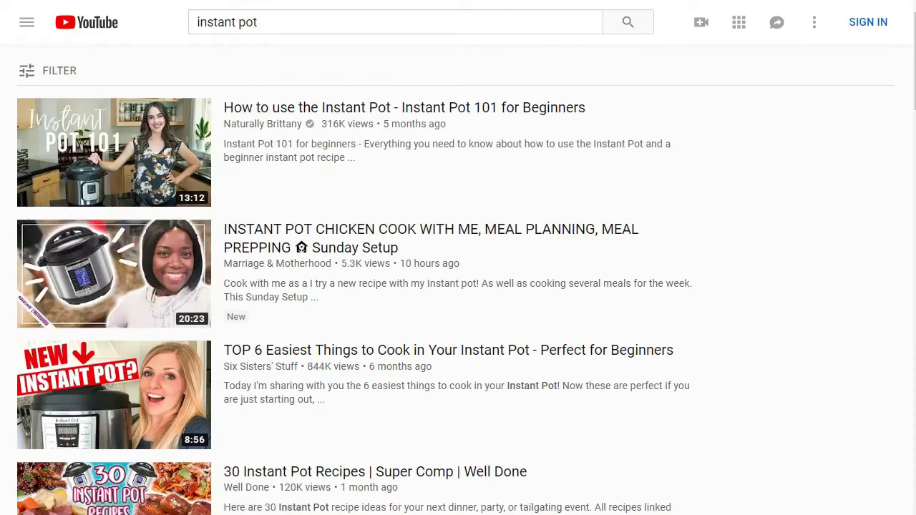
# - Bring back the Notepad document, review the titles and descriptions of all three collected entries, and minimize the window
pyautogui.hotkey('alt', 'Tab')
pyautogui.click(398, 212)
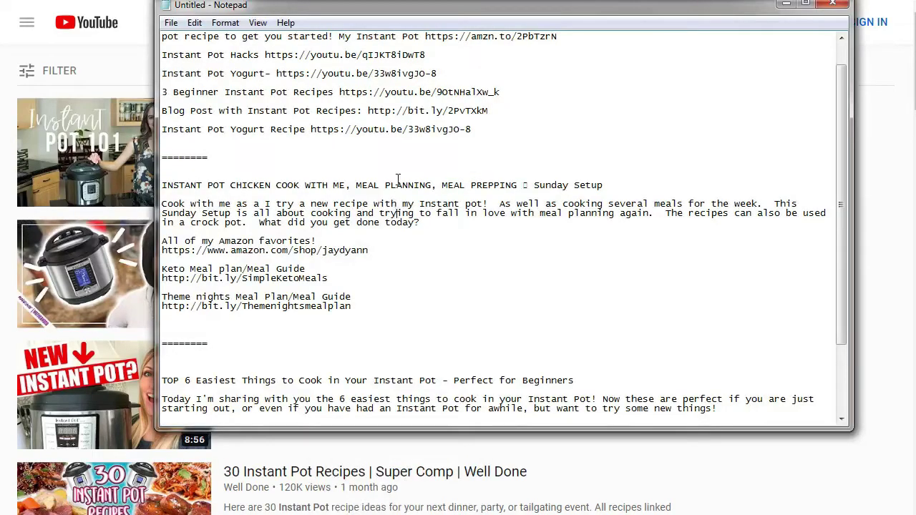
pyautogui.scroll(1, 398, 179)
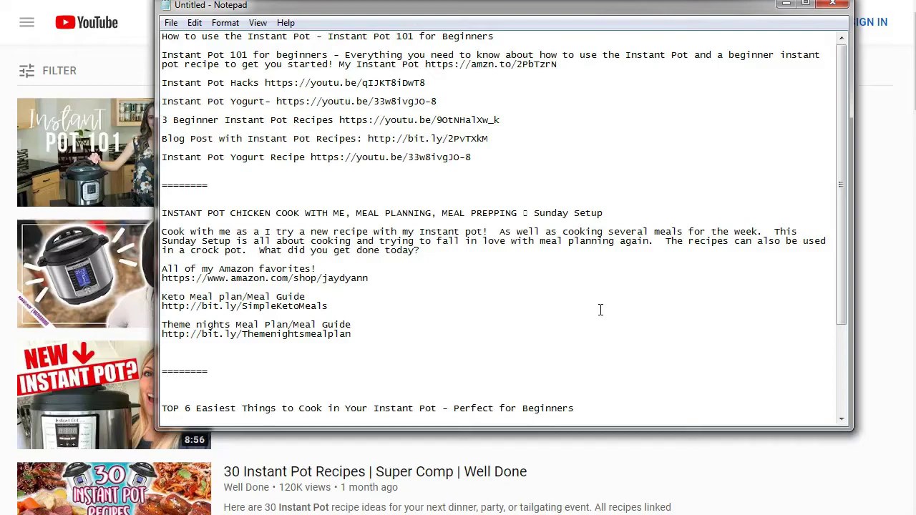
pyautogui.scroll(-2, 519, 317)
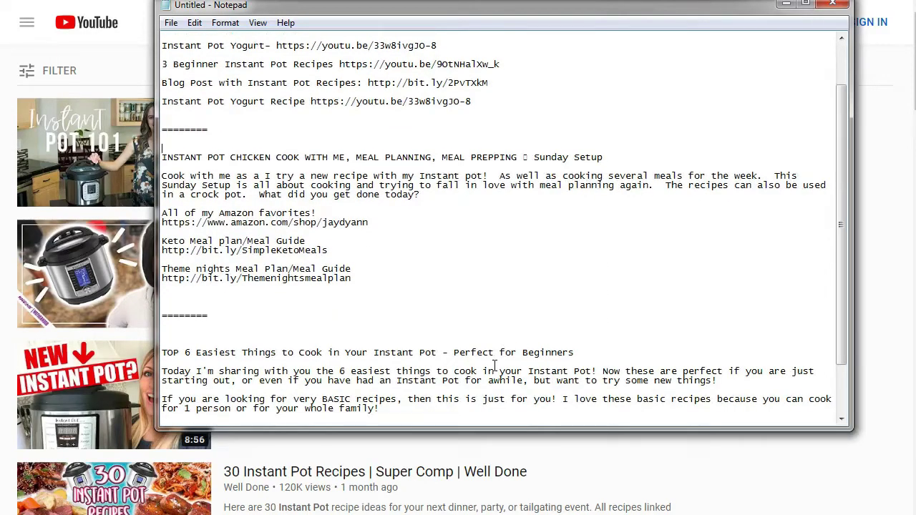
pyautogui.click(580, 349)
pyautogui.hotkey('shift', 'Home')
pyautogui.press('Up')
pyautogui.scroll(-3, 534, 258)
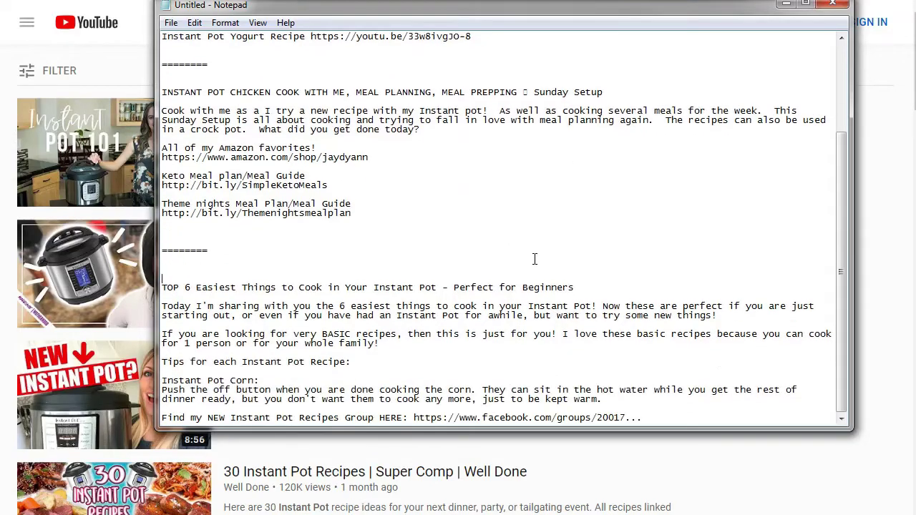
pyautogui.click(786, 4)
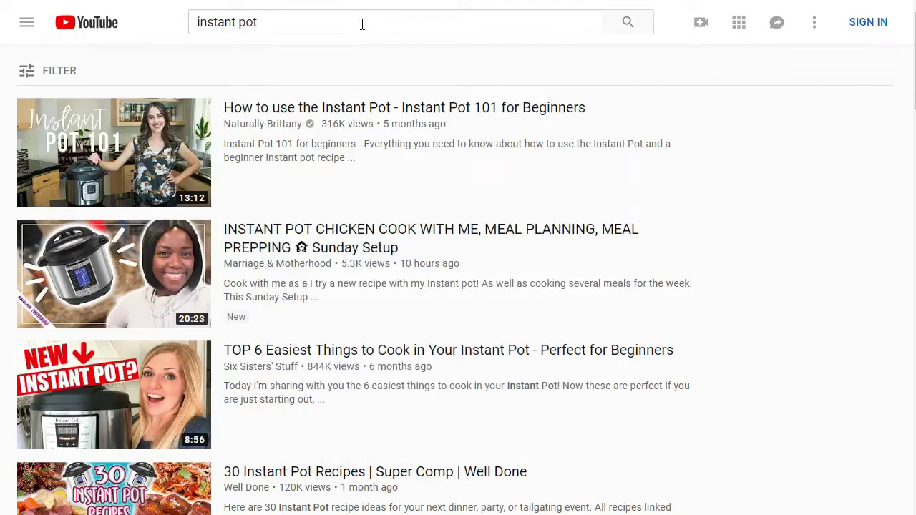
# - Check YouTube's search suggestions for "instant pot" and browse the result list, comparing the videos' titles, channels, view counts and ages
pyautogui.click(288, 24)
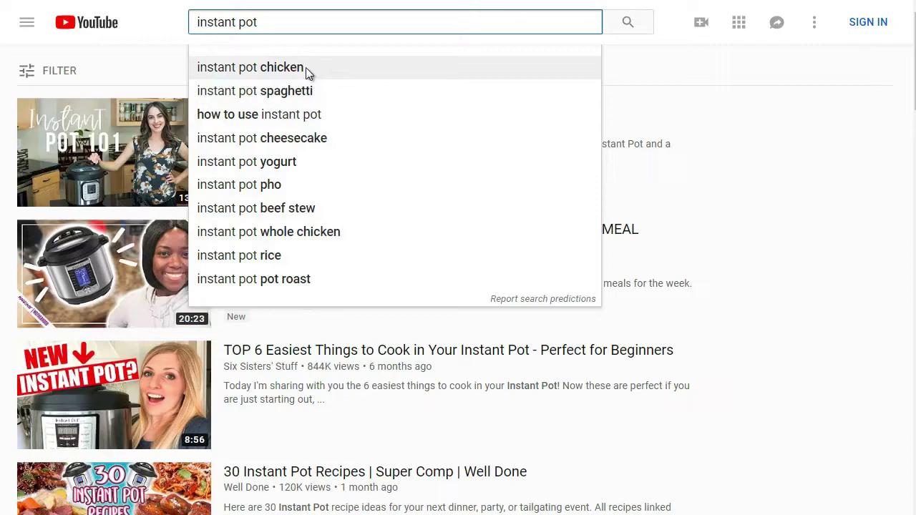
pyautogui.click(635, 70)
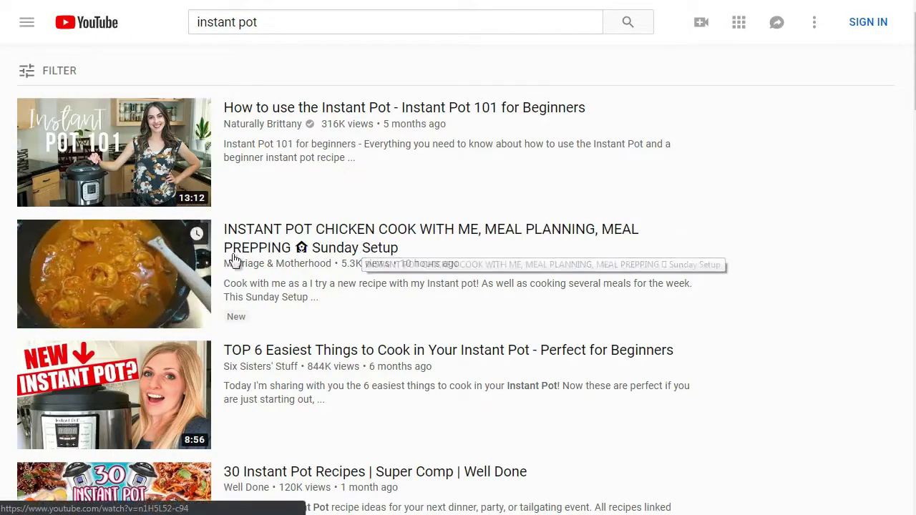
pyautogui.scroll(-2, 642, 287)
pyautogui.scroll(-3, 643, 287)
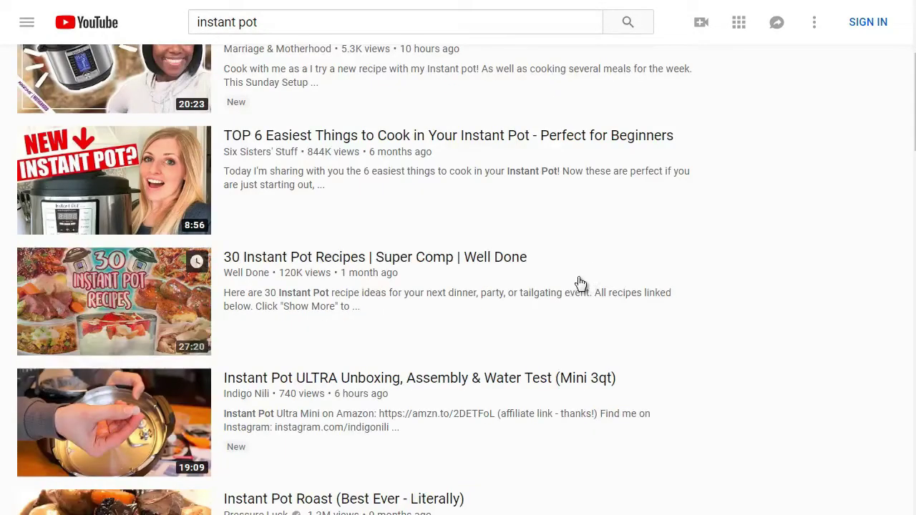
pyautogui.scroll(3, 576, 278)
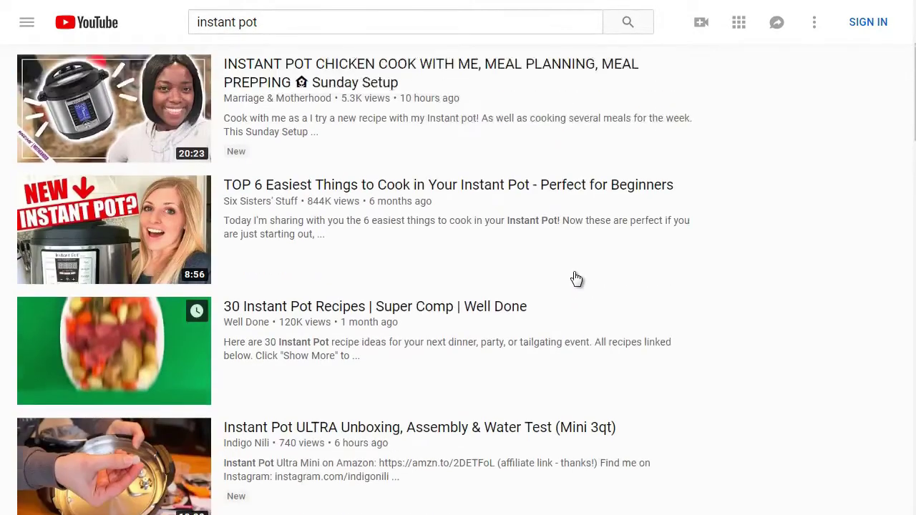
pyautogui.scroll(-1, 576, 279)
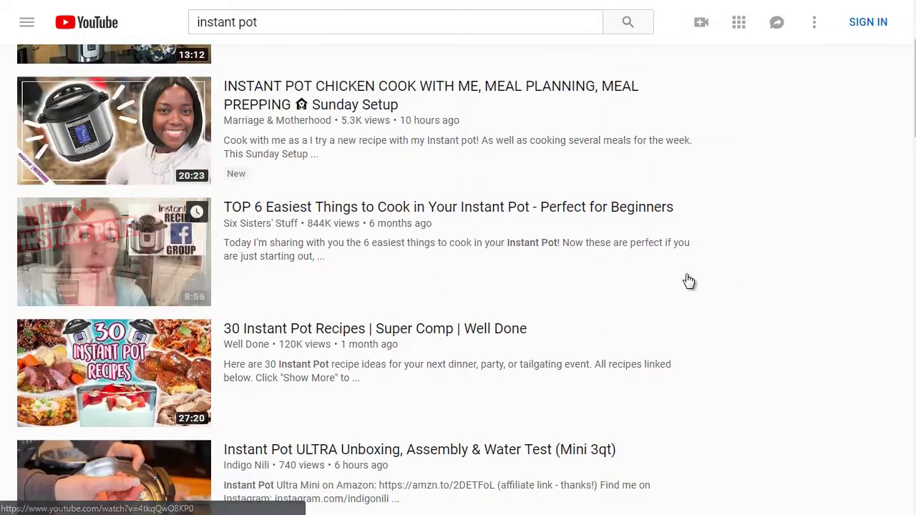
pyautogui.scroll(-2, 688, 280)
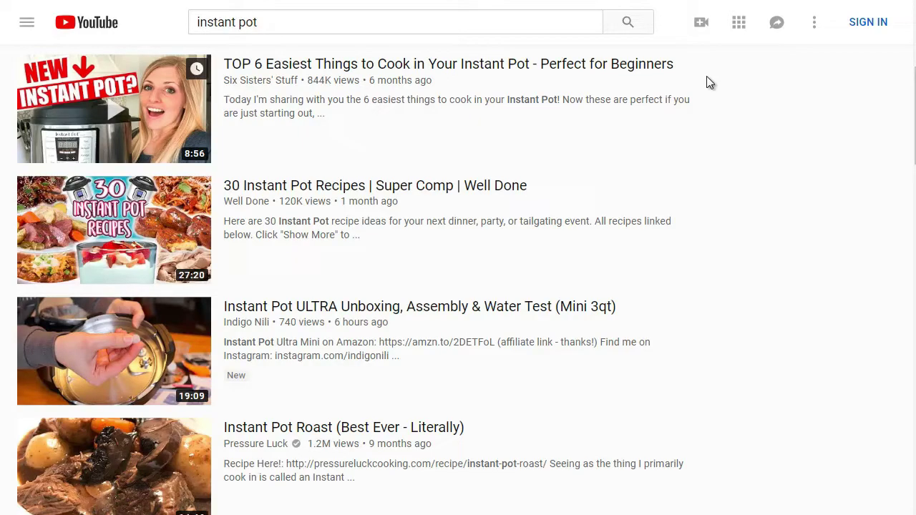
pyautogui.scroll(-1, 706, 83)
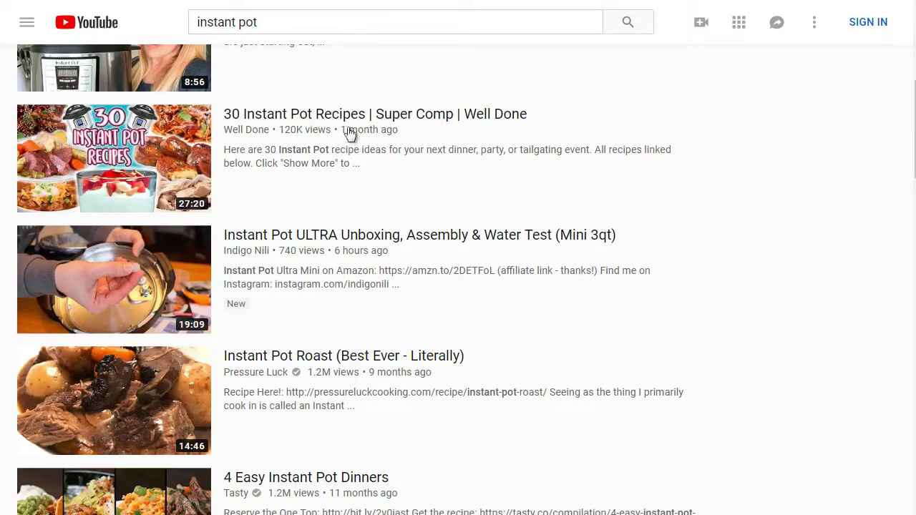
# - Review further videos in the "instant pot" results and check YouTube's search suggestions for the term
pyautogui.moveTo(219, 129)
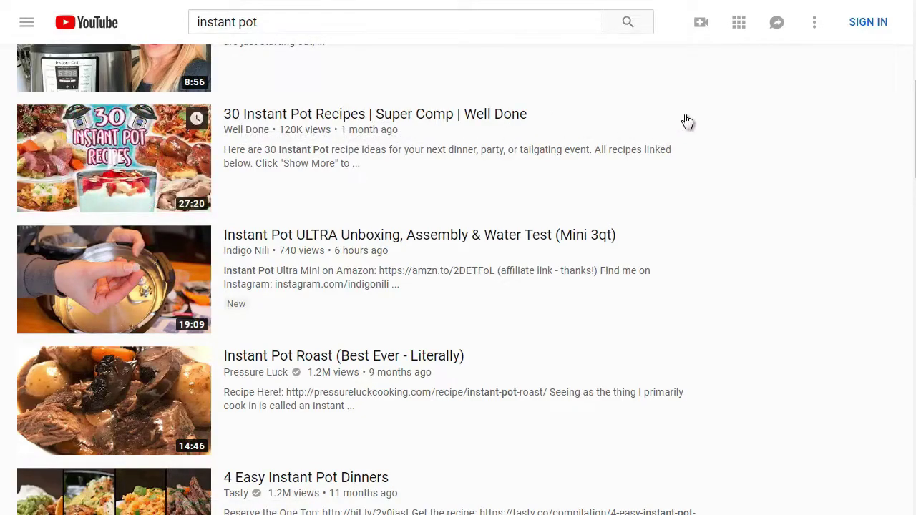
pyautogui.scroll(-2, 687, 124)
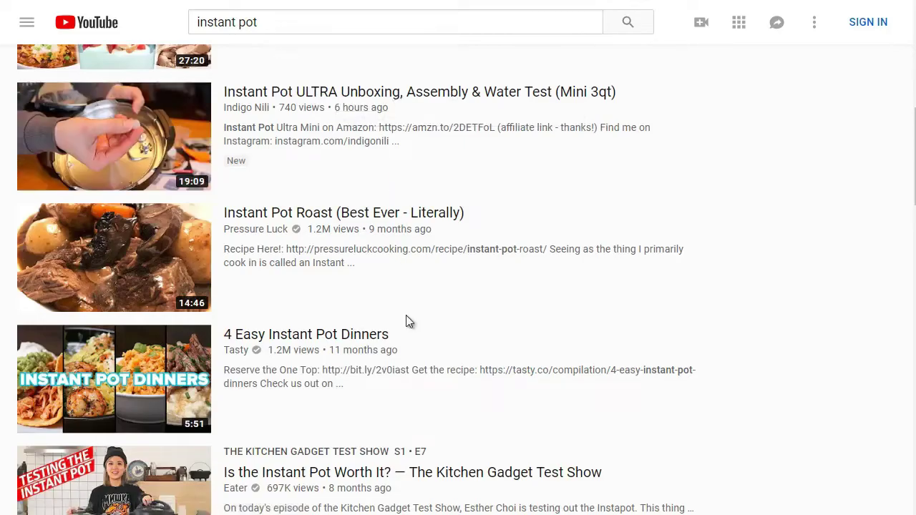
pyautogui.scroll(7, 407, 322)
pyautogui.click(293, 31)
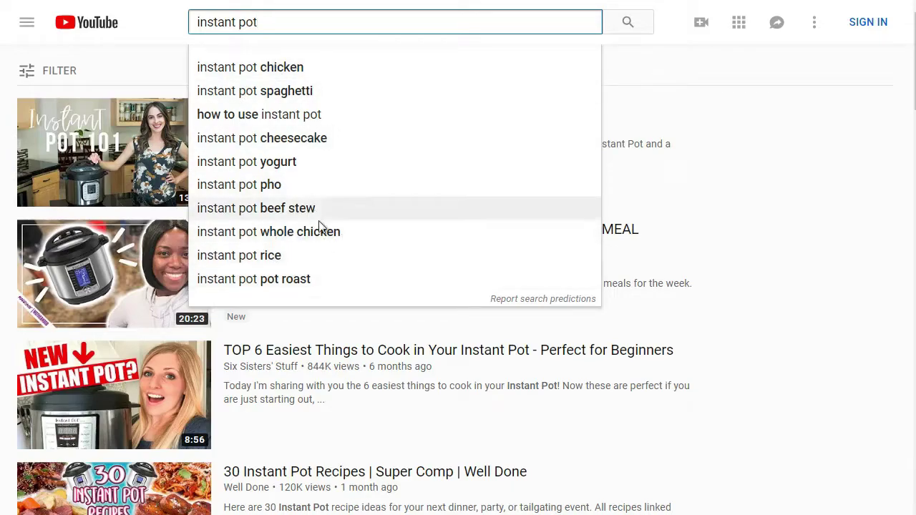
# - Take the term "instant pot" from YouTube's search and run the same search on Google
pyautogui.moveTo(276, 21); pyautogui.dragTo(178, 29)
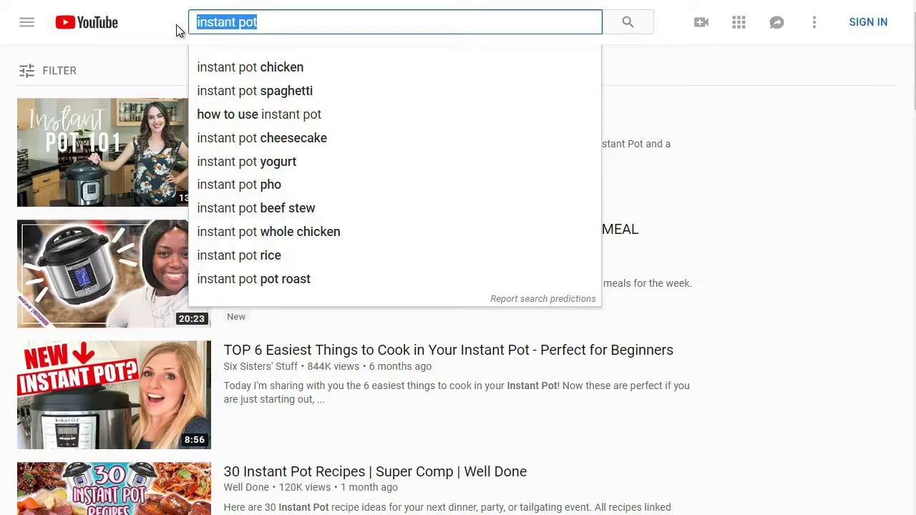
pyautogui.click(777, 101)
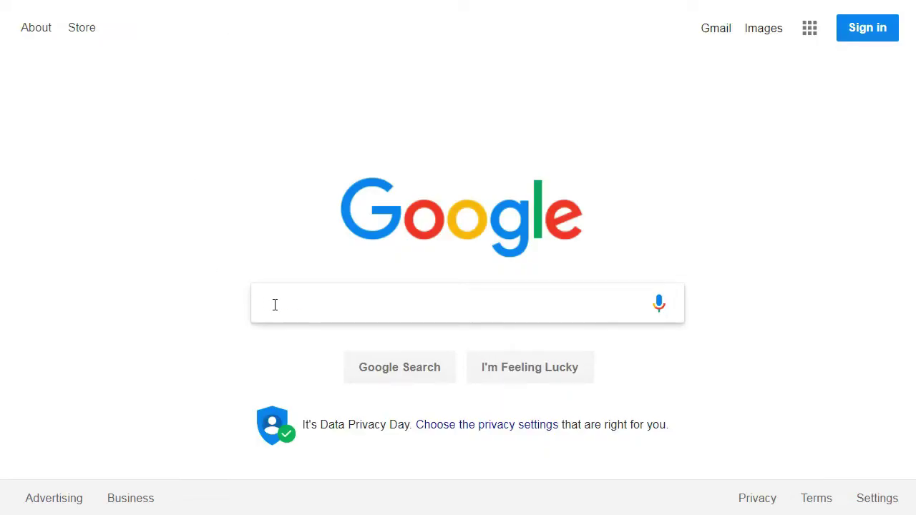
pyautogui.write('instant pot')
pyautogui.scroll(-1, 237, 300)
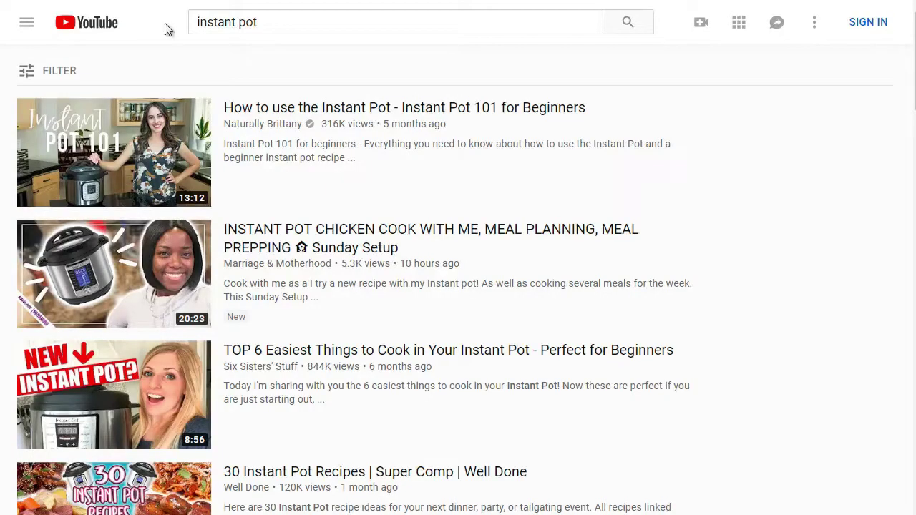
pyautogui.click(275, 23)
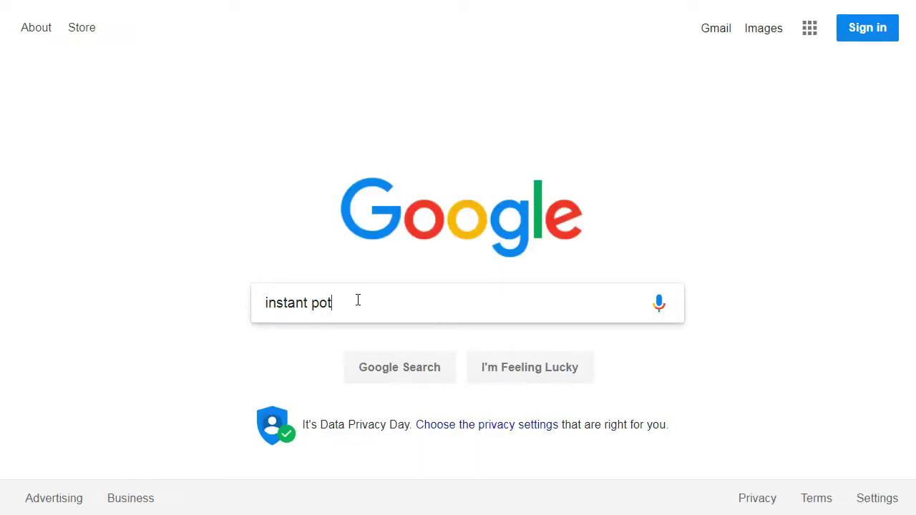
pyautogui.press('Return')
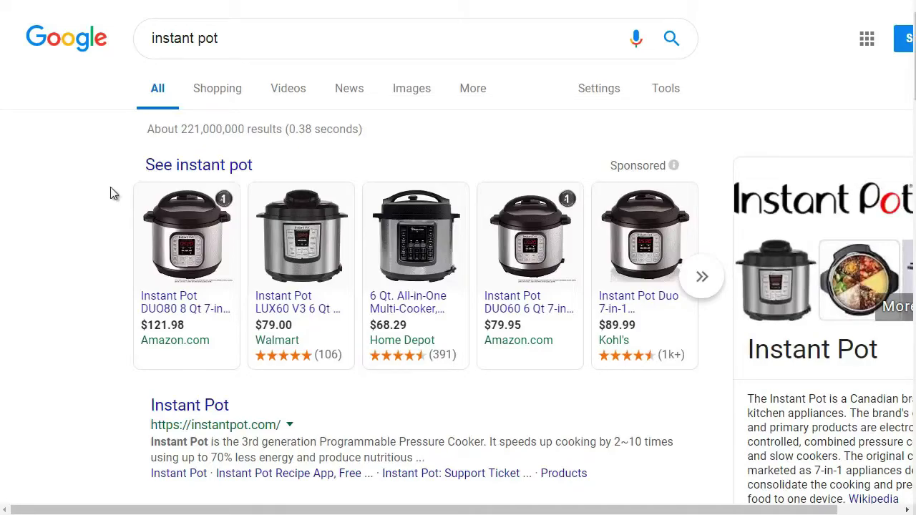
# - Examine the Google results for "instant pot", including People also ask, the listed videos and the related searches
pyautogui.scroll(-10, 110, 187)
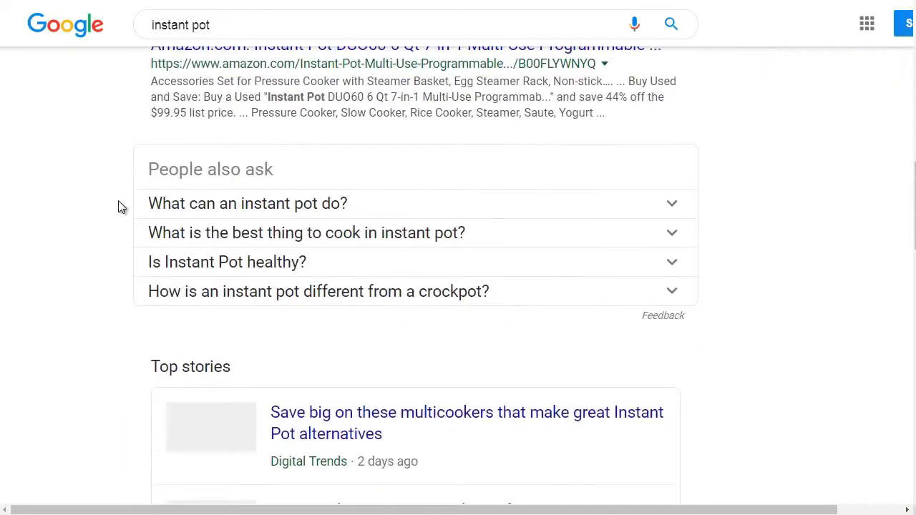
pyautogui.scroll(-12, 119, 203)
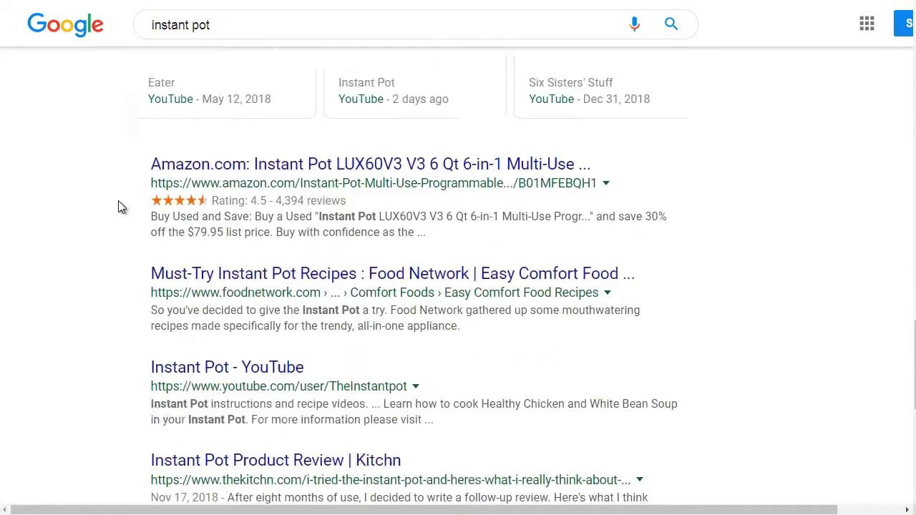
pyautogui.scroll(-8, 119, 203)
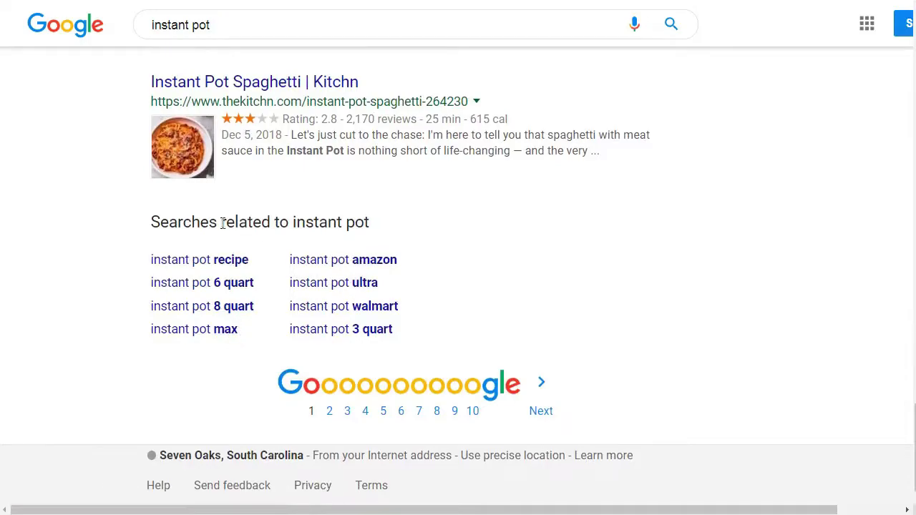
pyautogui.moveTo(222, 224); pyautogui.dragTo(384, 241)
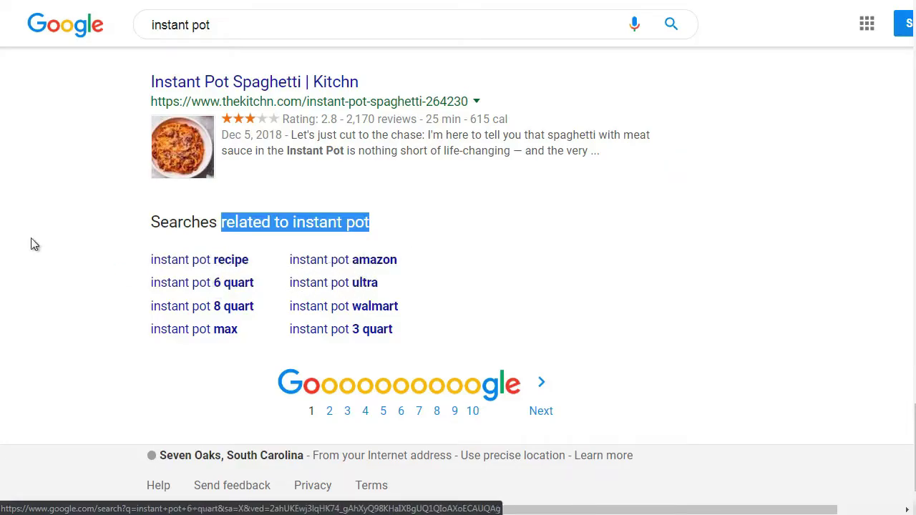
# - Extend the Google query to "instant pot chicken" to show its suggestions, and copy the full phrase
pyautogui.click(240, 28)
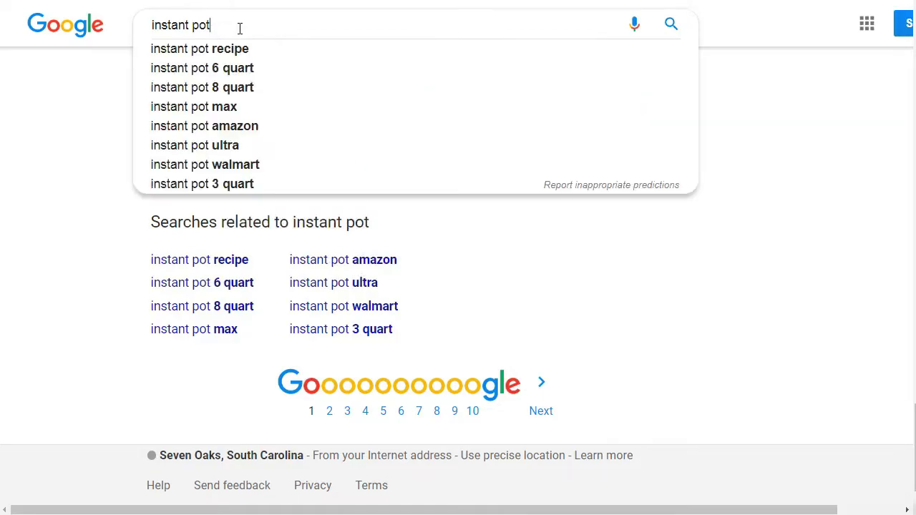
pyautogui.write('chicken')
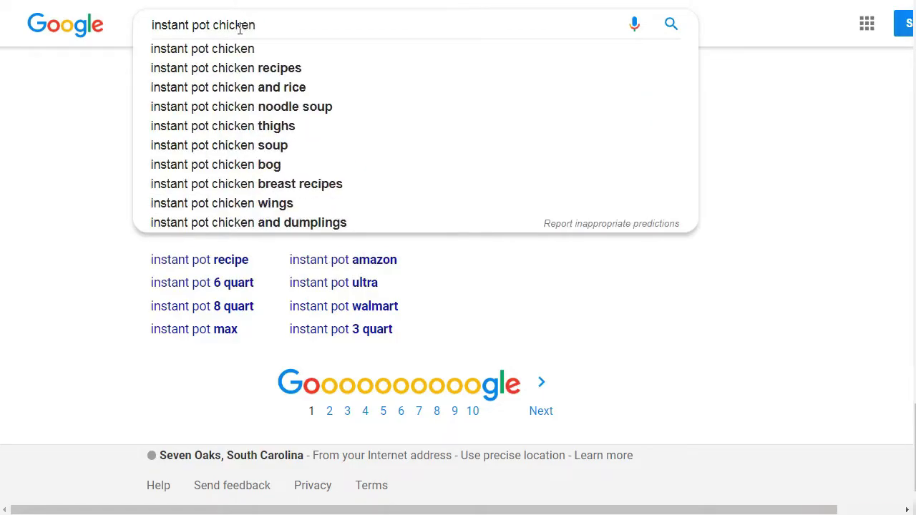
pyautogui.hotkey('ctrl', 'a')
pyautogui.hotkey('ctrl', 'c')
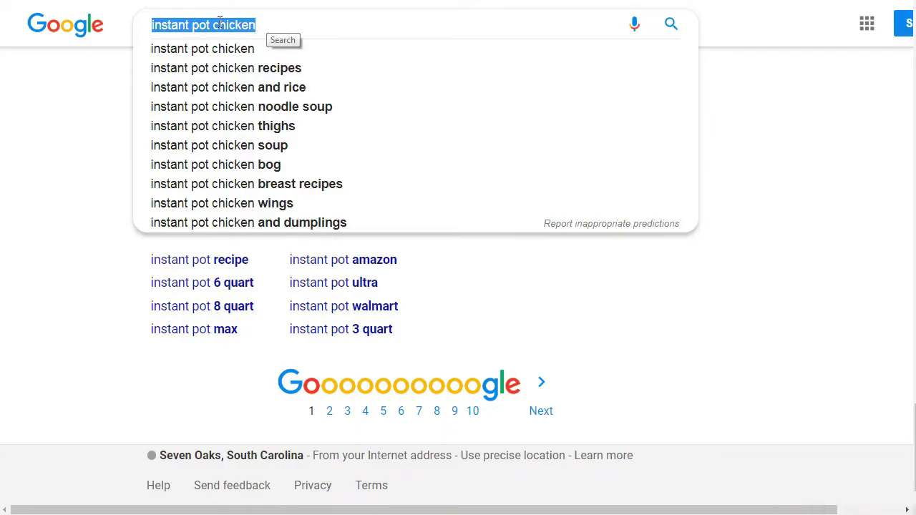
# - Replace the YouTube query with the copied phrase "instant pot chicken" and run the search
pyautogui.click(274, 28)
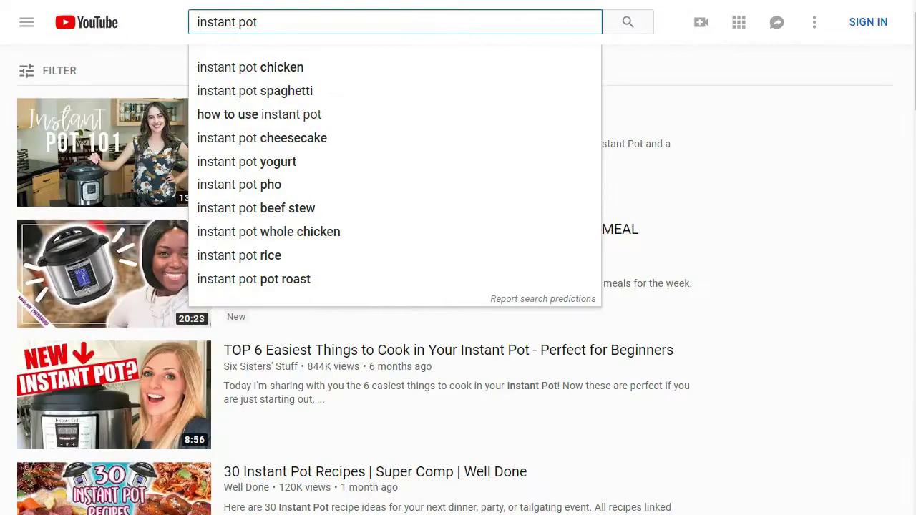
pyautogui.moveTo(265, 22); pyautogui.dragTo(131, 22)
pyautogui.hotkey('ctrl', 'v')
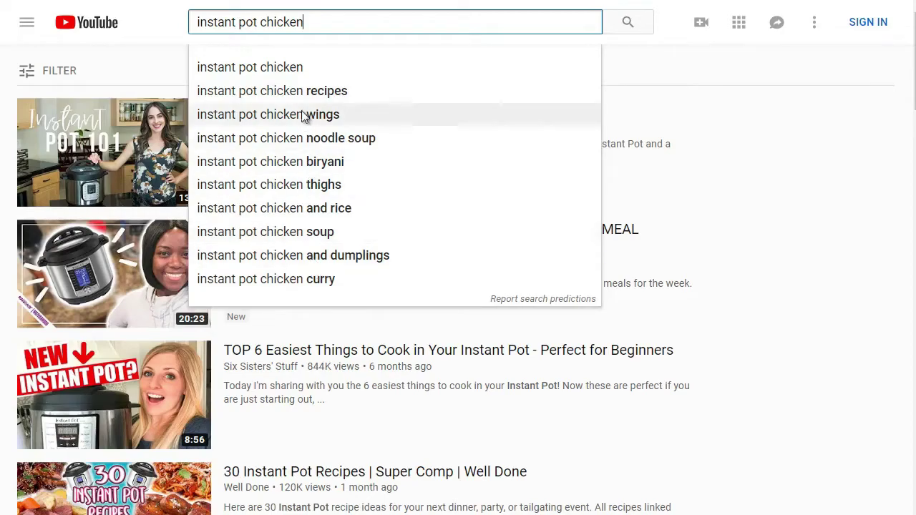
pyautogui.click(201, 73)
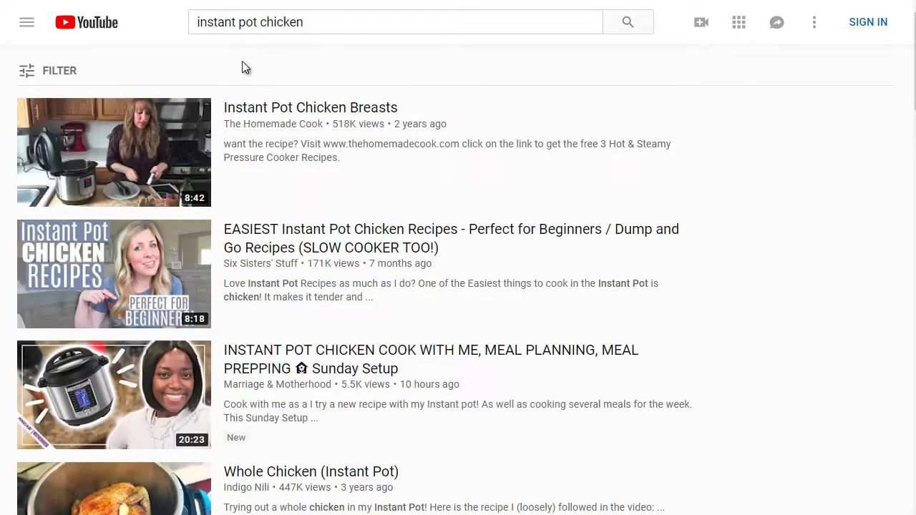
# - Examine the top YouTube results for "instant pot chicken", comparing thumbnails, titles, channels, view counts and ages
pyautogui.scroll(-1, 242, 68)
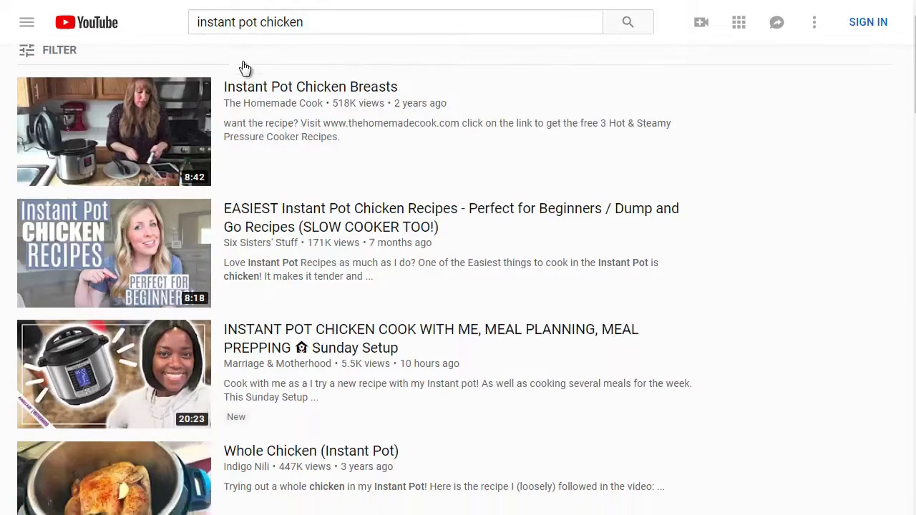
pyautogui.scroll(1, 241, 71)
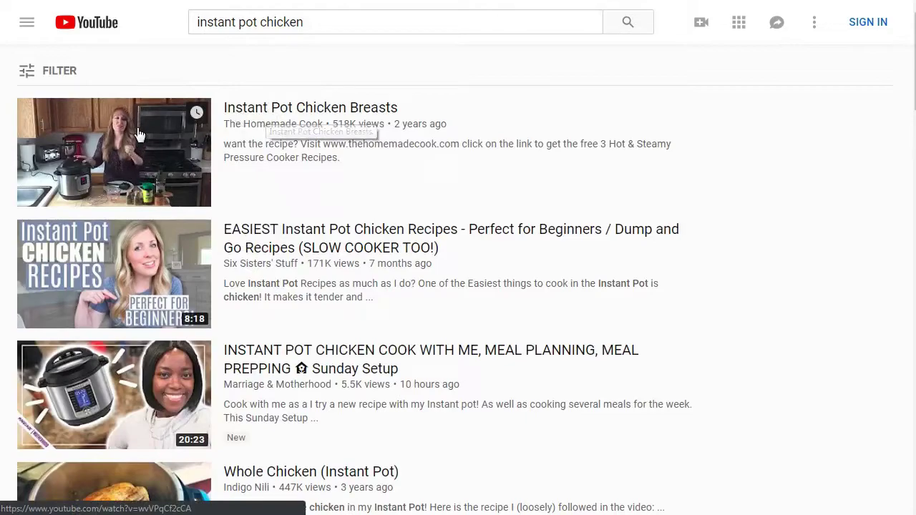
pyautogui.moveTo(178, 409)
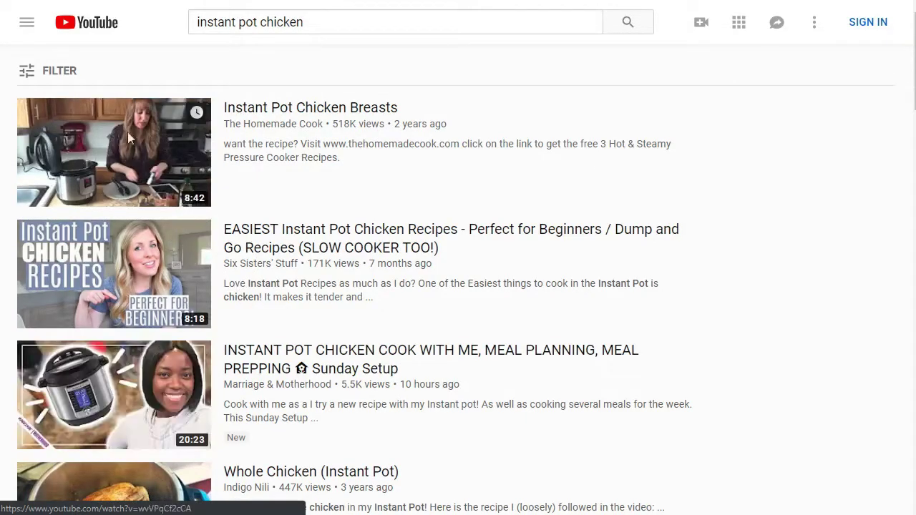
pyautogui.moveTo(249, 304)
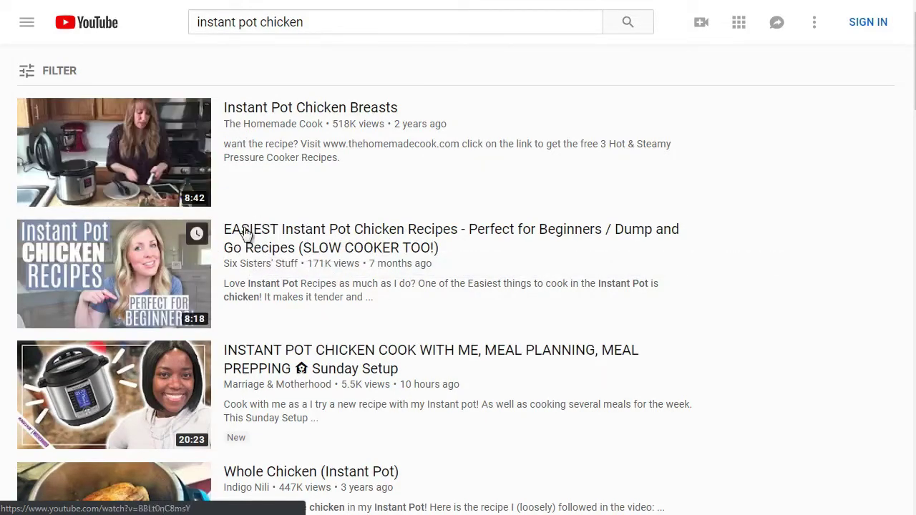
pyautogui.scroll(-1, 201, 208)
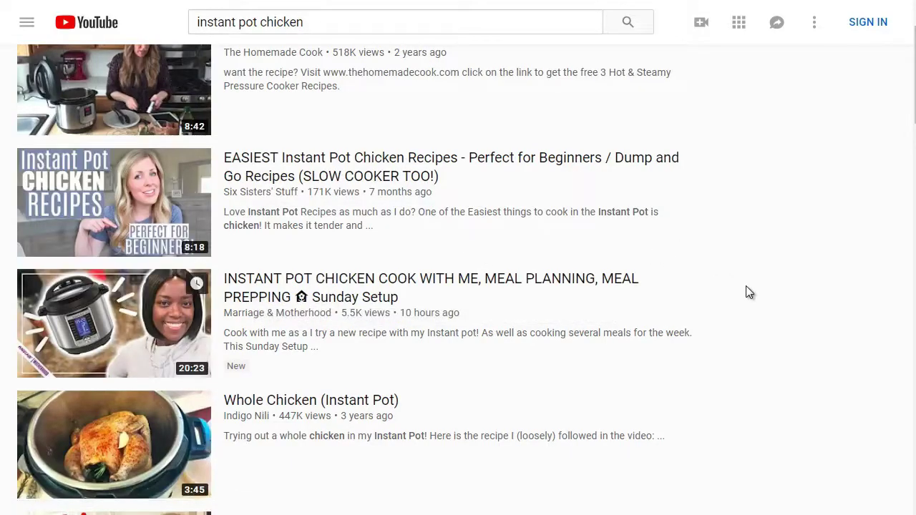
pyautogui.moveTo(745, 286)
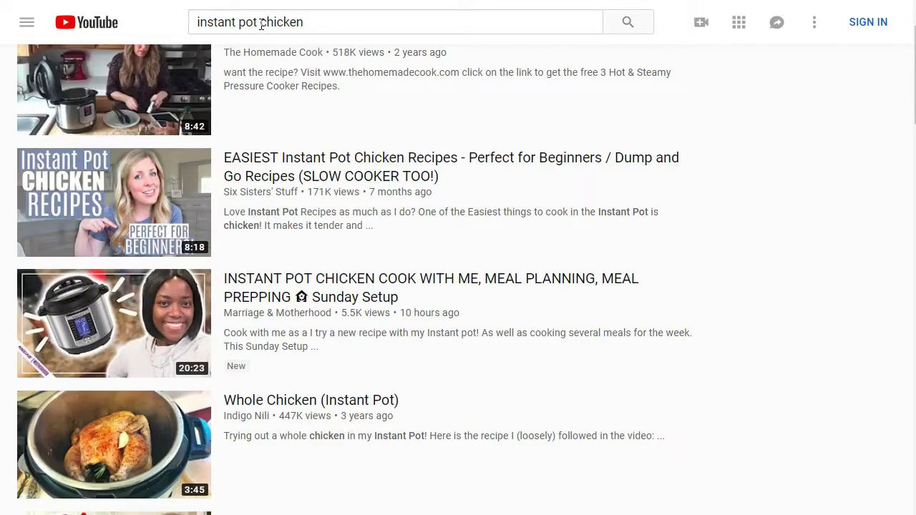
# - Check YouTube's search suggestions for "instant pot chicken", then return to Google and search for the same phrase
pyautogui.tripleClick(199, 17)
pyautogui.click(200, 17)
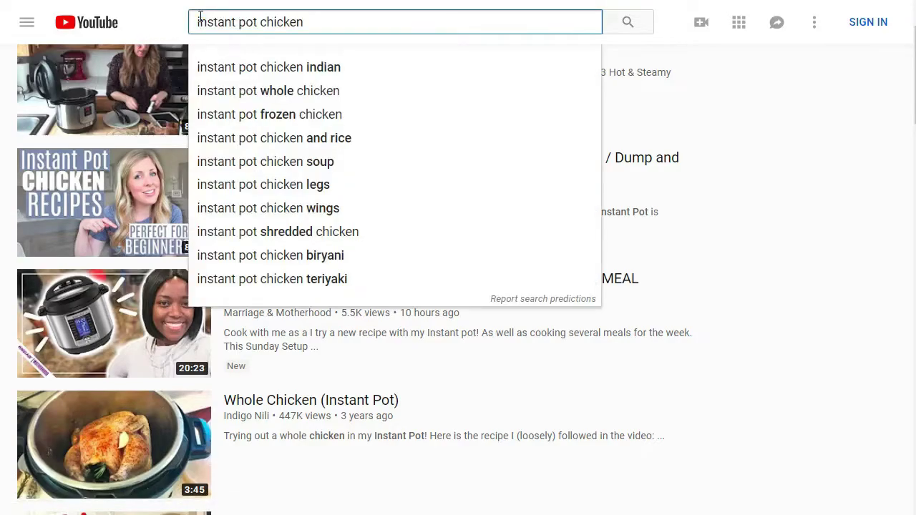
pyautogui.tripleClick(200, 17)
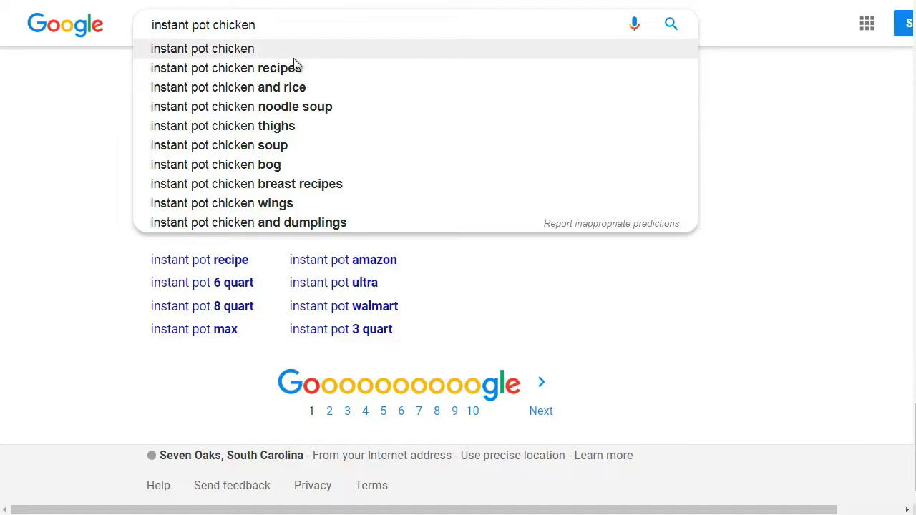
pyautogui.click(293, 60)
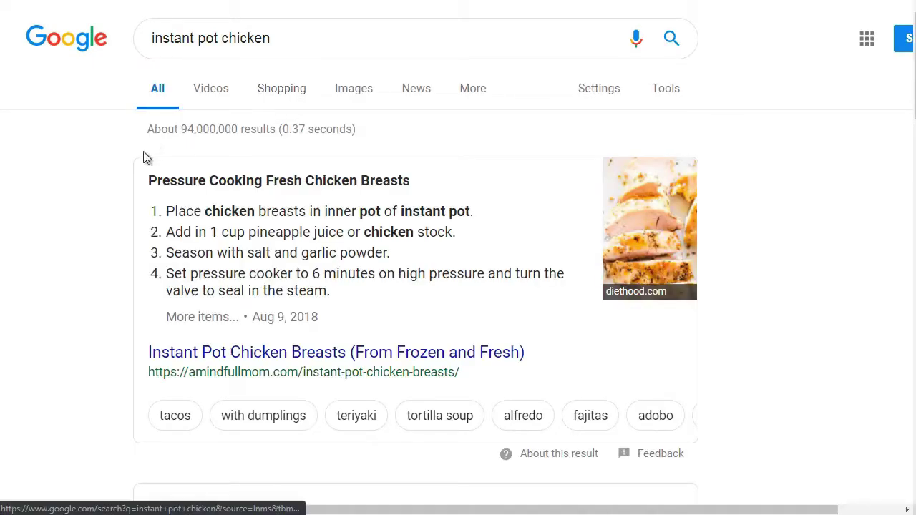
# - Review Google's People also ask questions, copy the related searches for "instant pot chicken", and switch to the Notepad document
pyautogui.scroll(-10, 120, 194)
pyautogui.scroll(6, 120, 193)
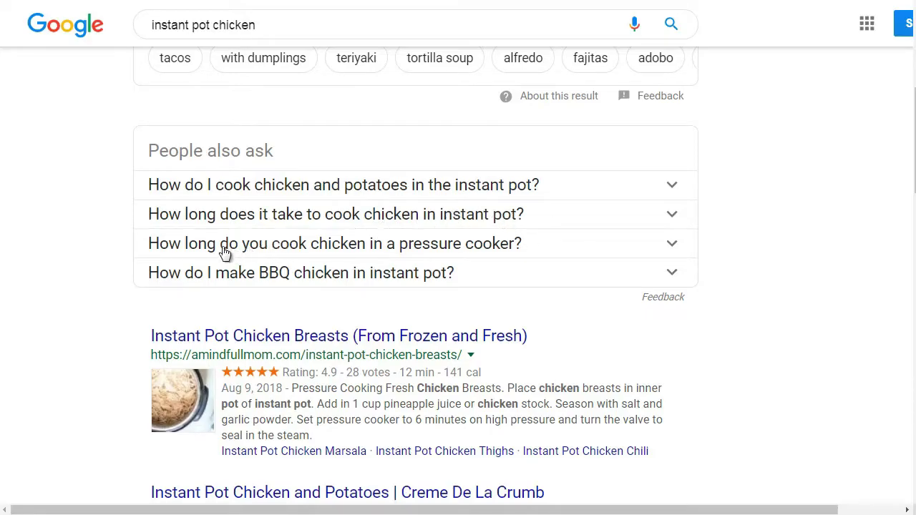
pyautogui.scroll(-20, 114, 246)
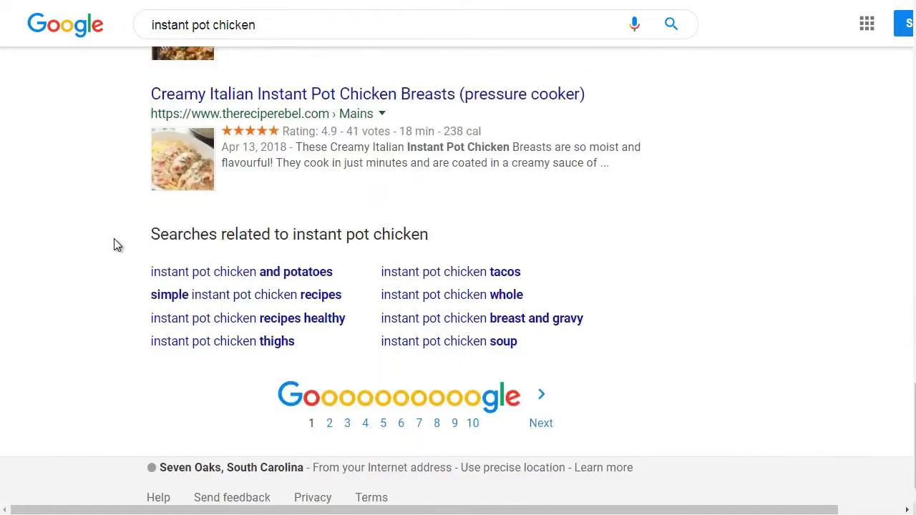
pyautogui.moveTo(144, 259); pyautogui.dragTo(522, 327)
pyautogui.hotkey('ctrl', 'c')
pyautogui.hotkey('alt', 'Tab')
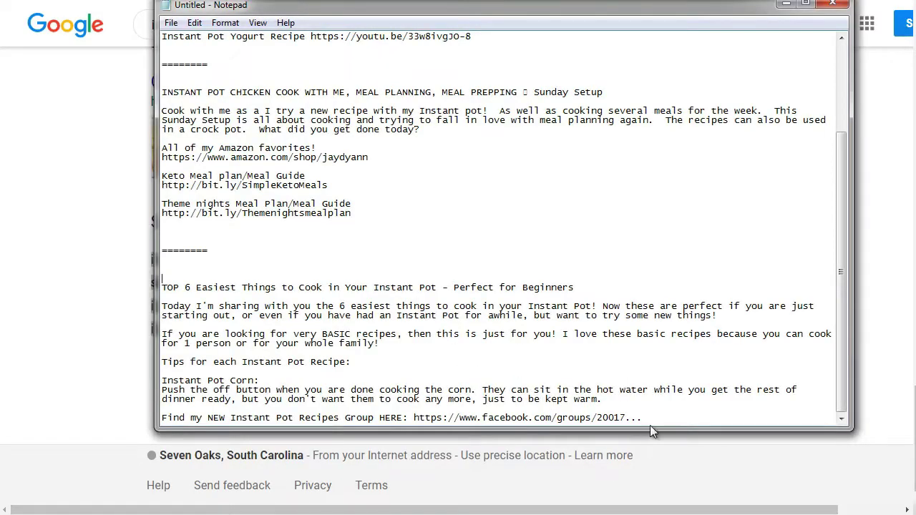
# - Add a separator line of equals signs after the last video entry, with blank lines before and after it
pyautogui.click(660, 418)
pyautogui.press('Return')
pyautogui.press('Return')
pyautogui.press('Return')
pyautogui.press('Return')
pyautogui.write('=')
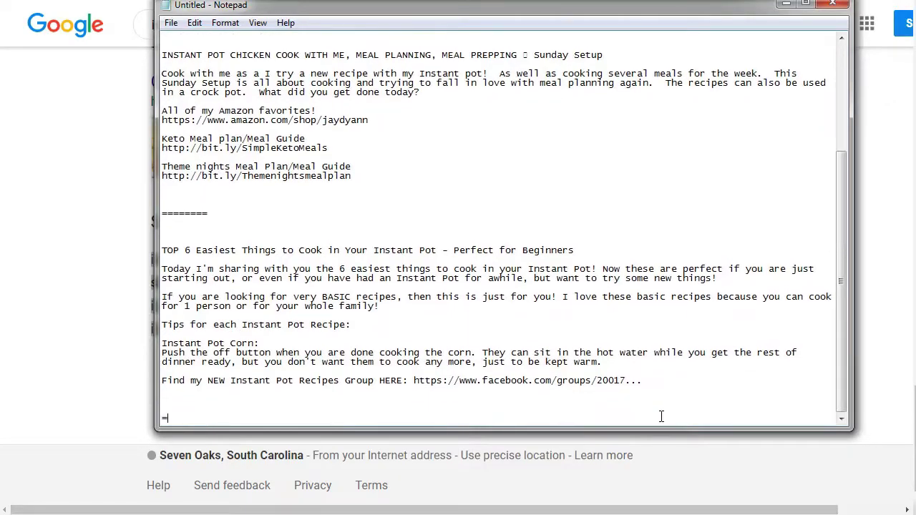
pyautogui.write('================')
pyautogui.scroll(-9, 662, 416)
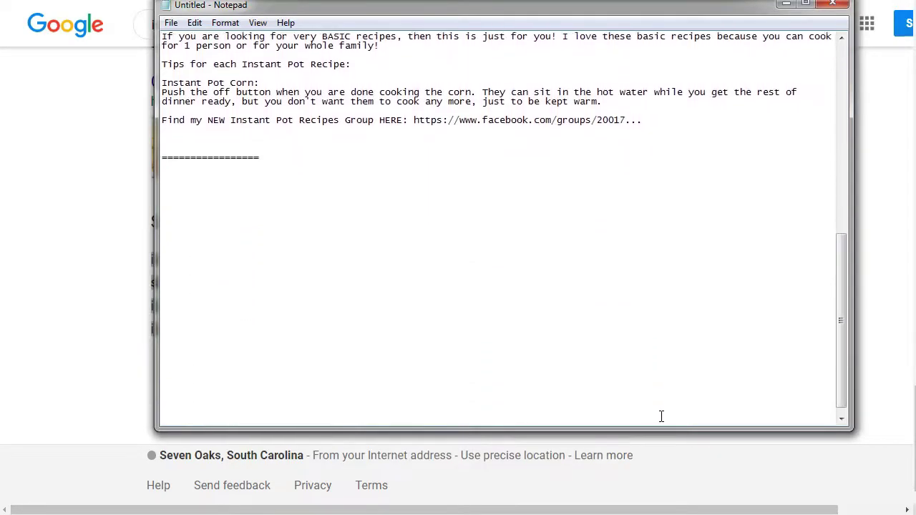
pyautogui.press('Return')
pyautogui.press('Return')
pyautogui.press('Return')
pyautogui.press('Return')
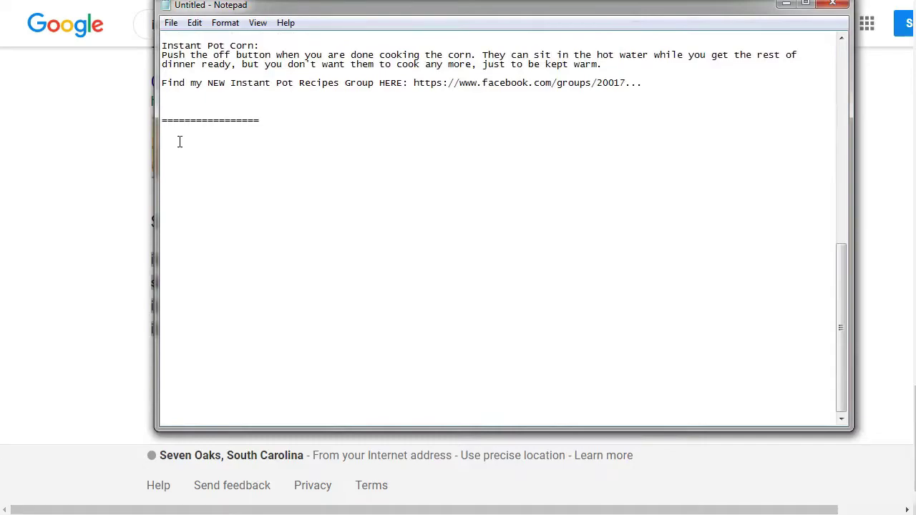
# - Write the labels "main keyword" and "sub keywords:" below the separator, with a blank line between them
pyautogui.write('main keyword')
pyautogui.press('Return')
pyautogui.press('Return')
pyautogui.write('sub keywords:')
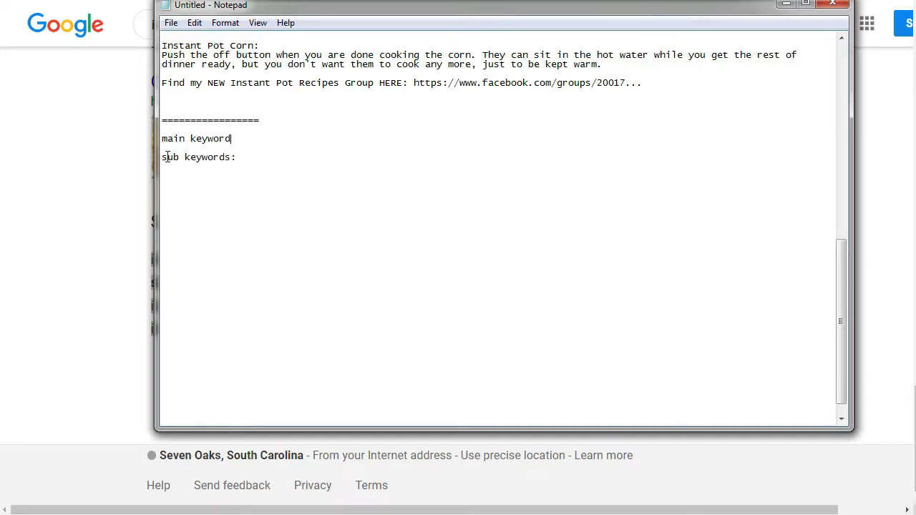
# - Delete the "main keyword" label above "sub keywords:"
pyautogui.hotkey('shift', 'Home')
pyautogui.press('BackSpace')
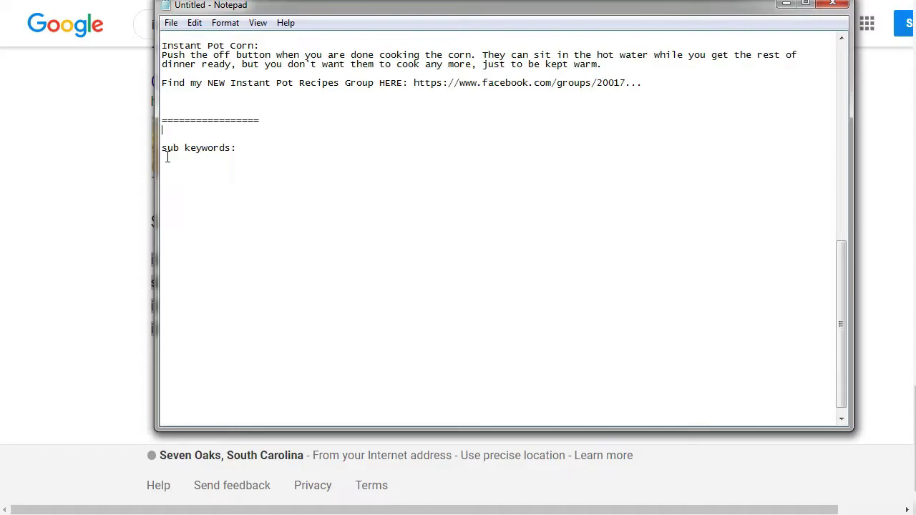
# - Write "main keyword: instant pot chicken" above the "sub keywords:" label, separated by blank lines
pyautogui.press('Return')
pyautogui.write('main keyword')
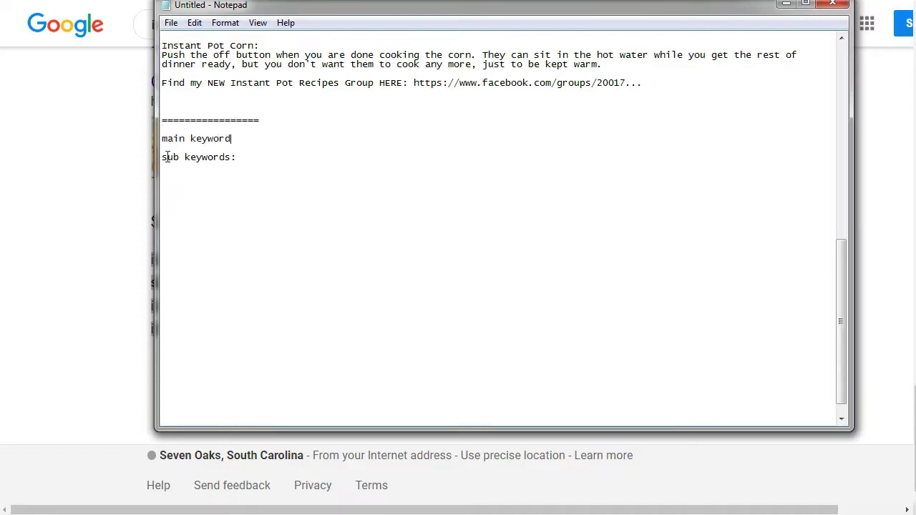
pyautogui.write(':  instant pot chicken')
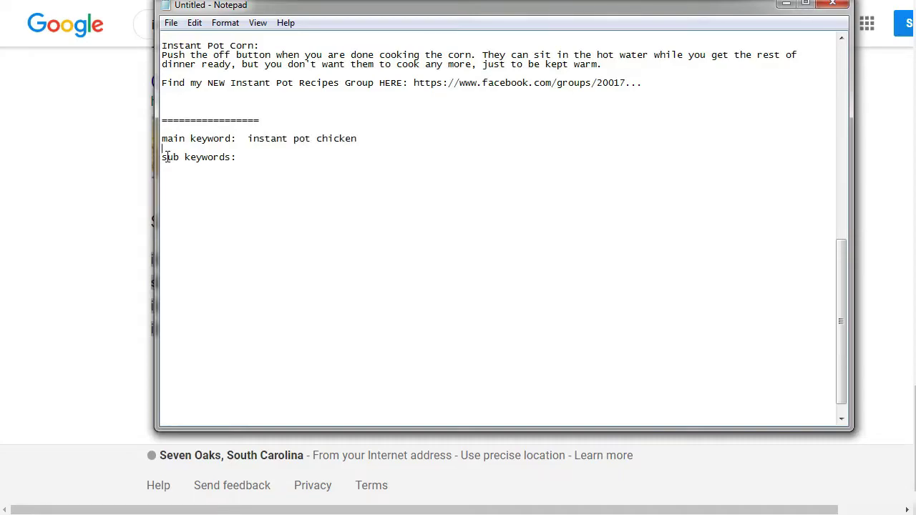
# - Paste the copied related searches under "sub keywords:" and remove the blank line between the first two entries
pyautogui.hotkey('ctrl', 'v')
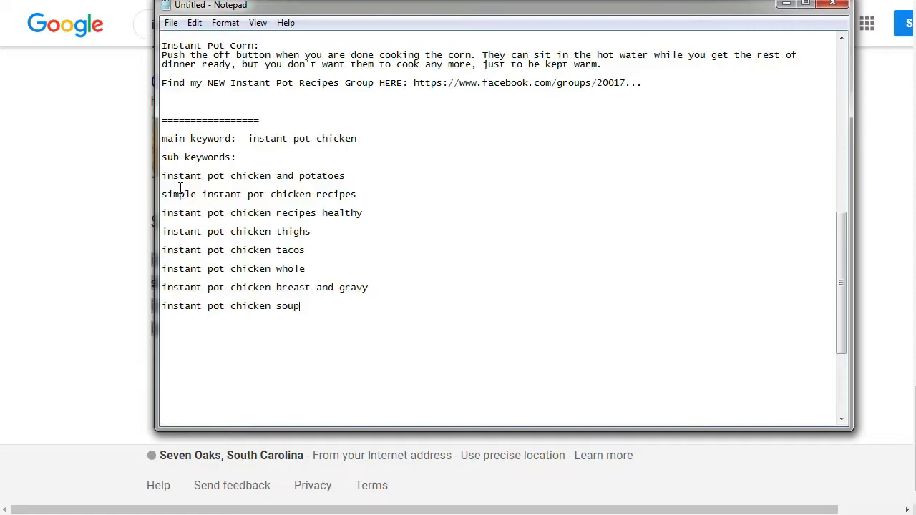
pyautogui.click(180, 188)
pyautogui.press('BackSpace')
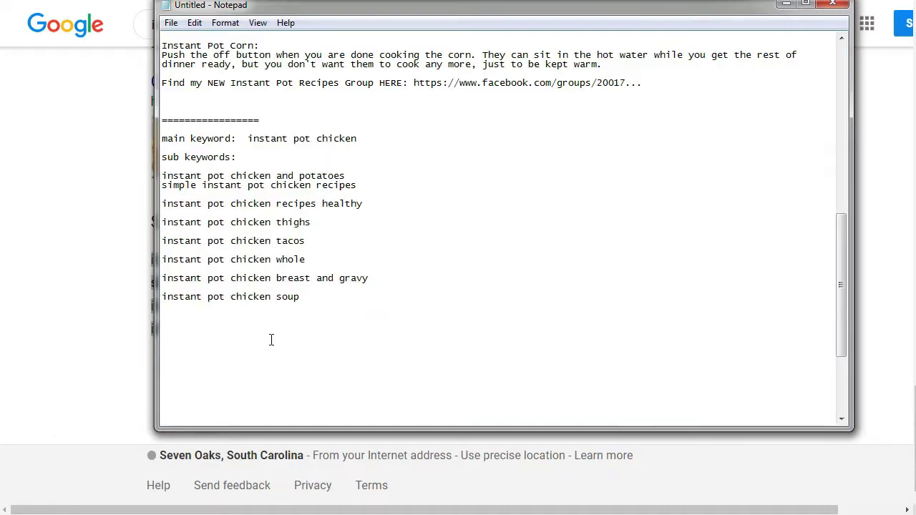
pyautogui.press('Down')
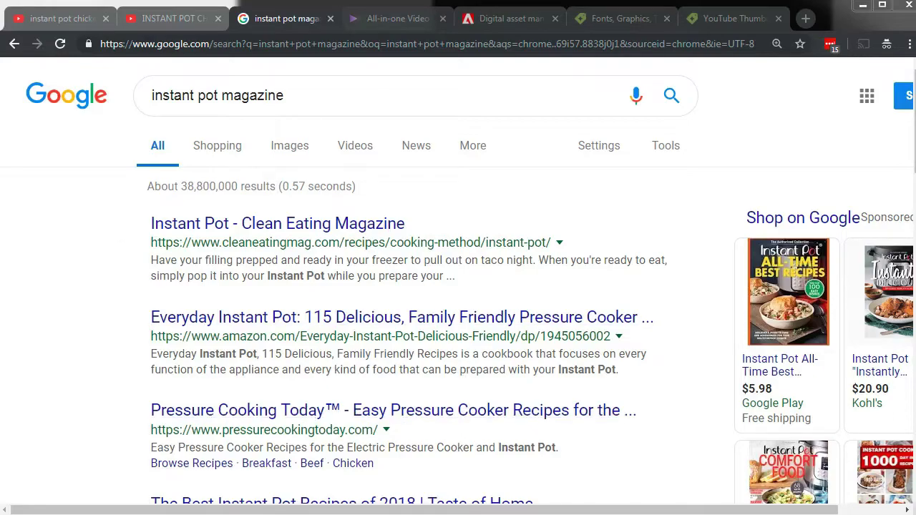
# - Switch to Notepad, review the collected notes, and add "target audience: beginners" on its own line between the main keyword and the sub keywords
pyautogui.hotkey('alt', 'Tab')
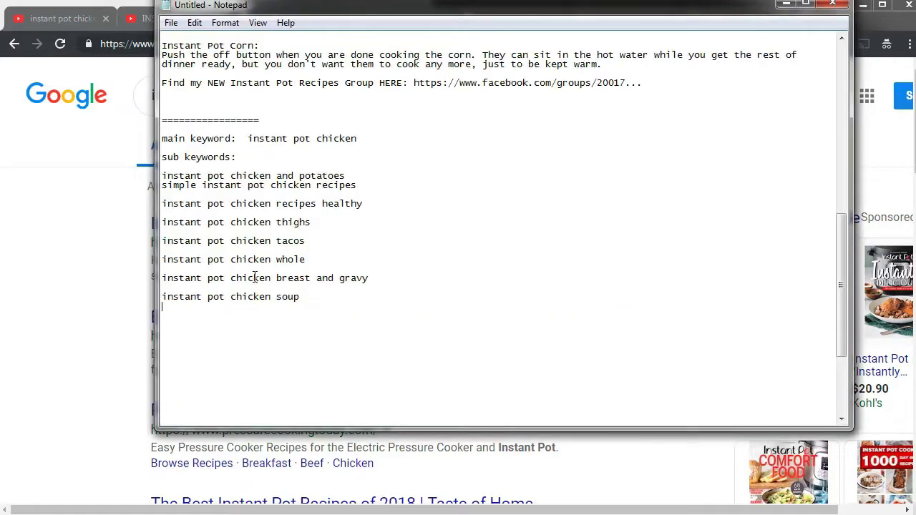
pyautogui.scroll(3, 248, 269)
pyautogui.scroll(12, 249, 269)
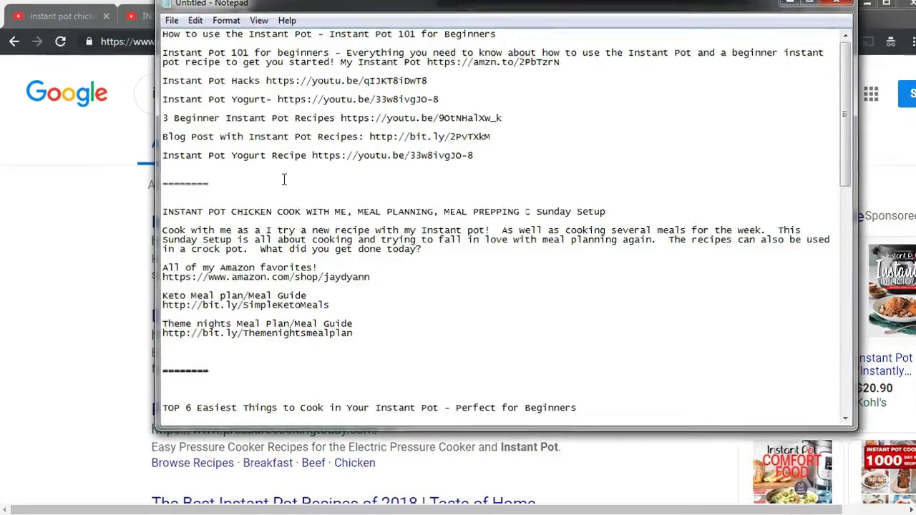
pyautogui.scroll(-4, 295, 239)
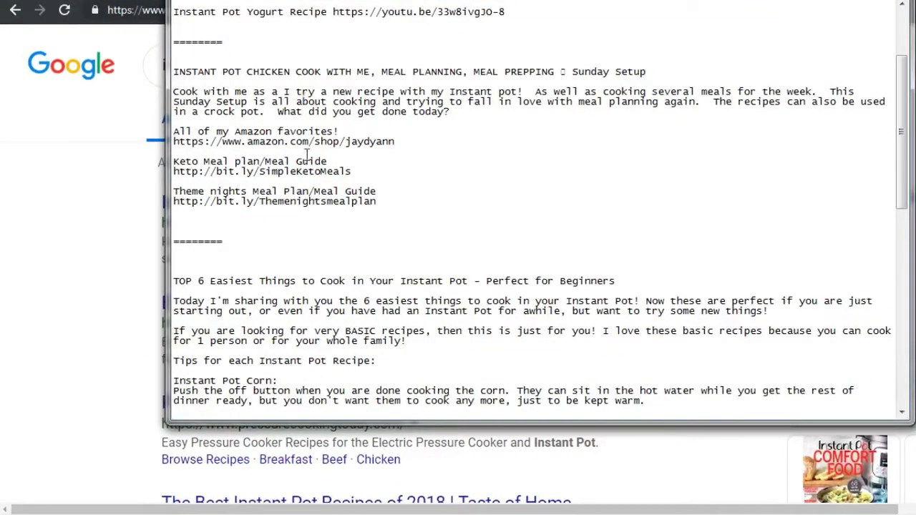
pyautogui.scroll(-11, 307, 166)
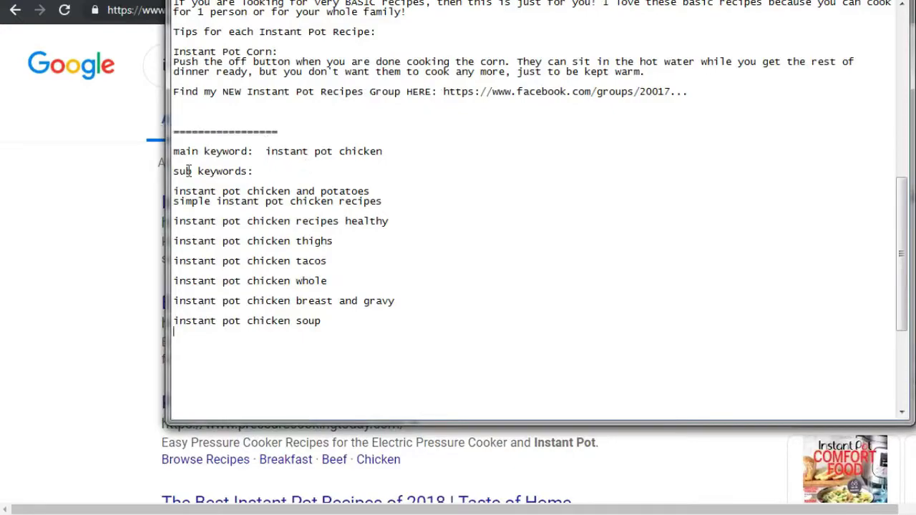
pyautogui.moveTo(384, 151); pyautogui.dragTo(268, 148)
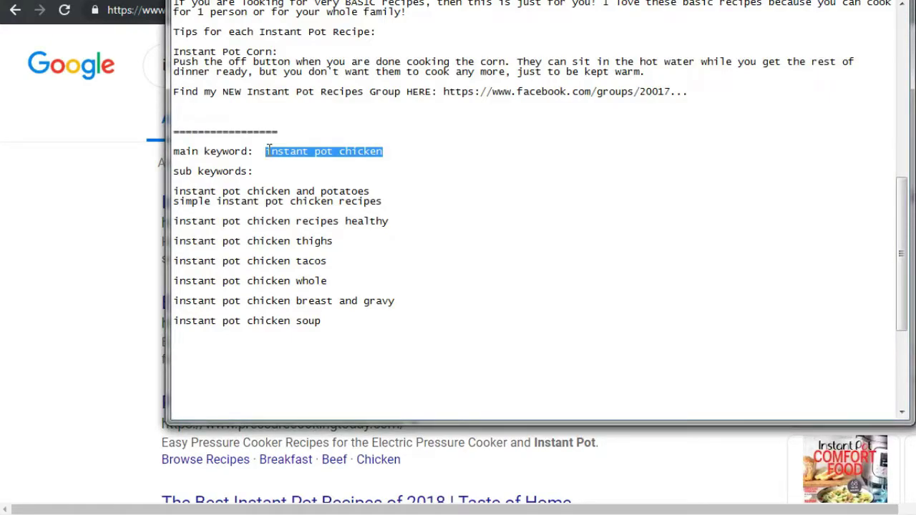
pyautogui.click(418, 151)
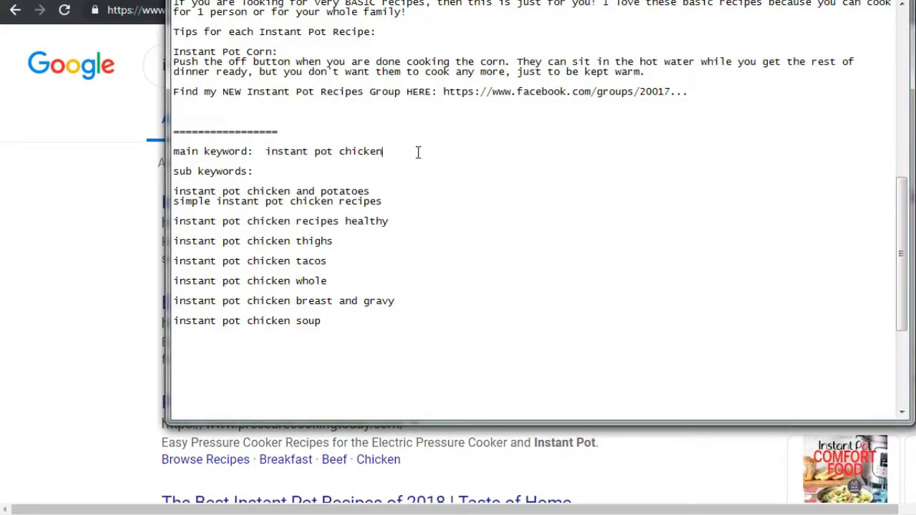
pyautogui.press('Return')
pyautogui.press('Return')
pyautogui.write('target au')
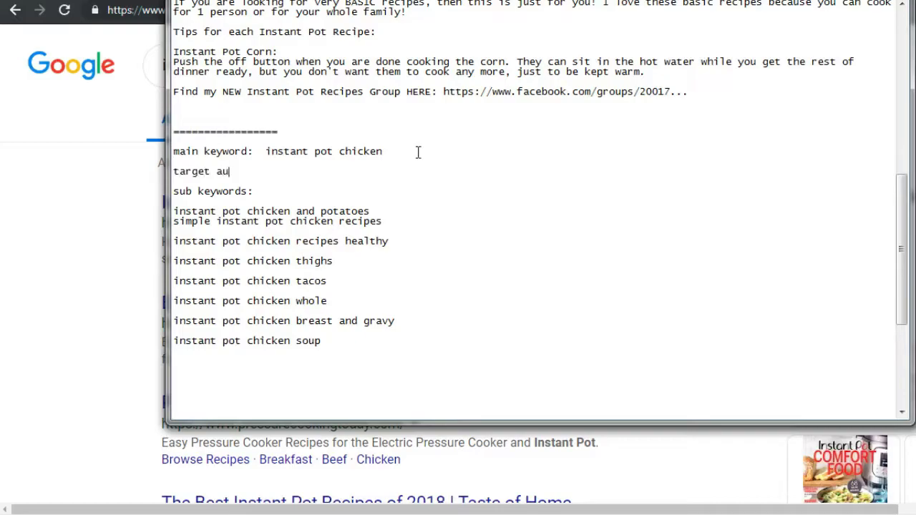
pyautogui.write('dience:  beginner')
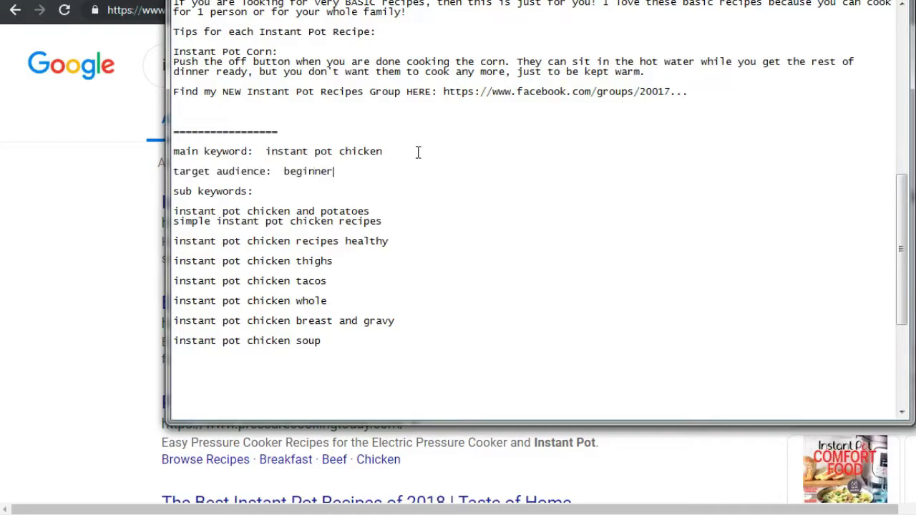
pyautogui.write('s')
# - Switch to the browser and review the titles and thumbnails in the YouTube results for "instant pot chicken"
pyautogui.click(91, 104)
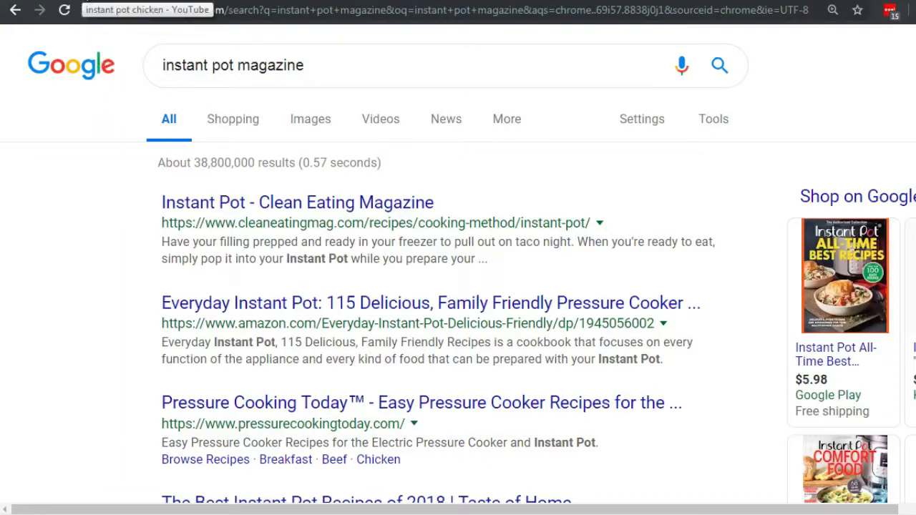
pyautogui.click(89, 2)
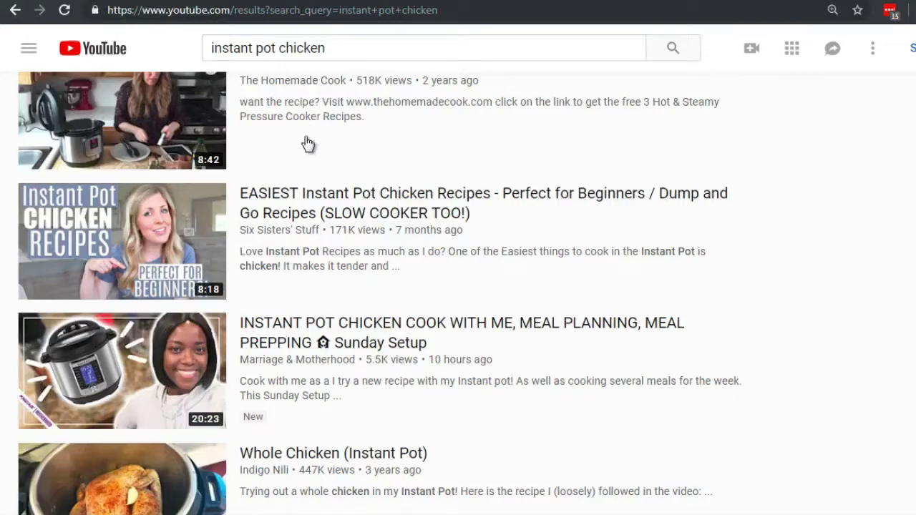
pyautogui.scroll(2, 306, 143)
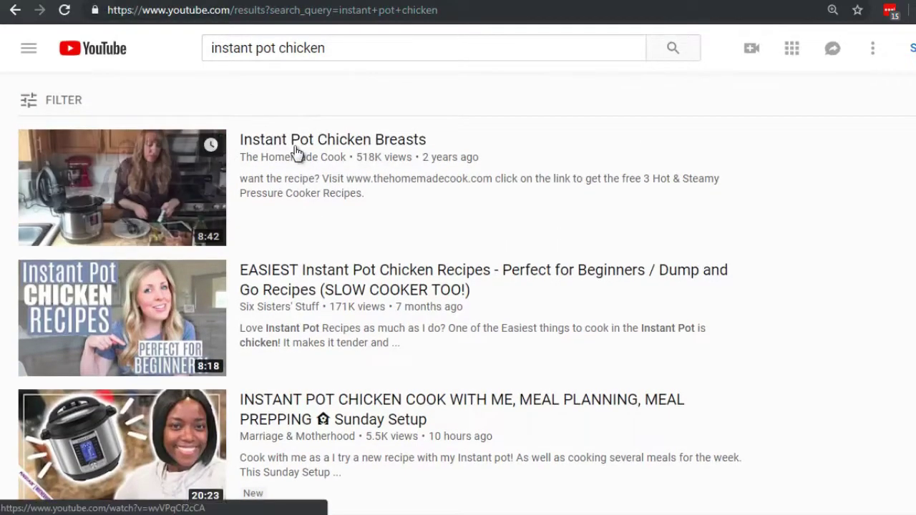
pyautogui.scroll(-10, 296, 153)
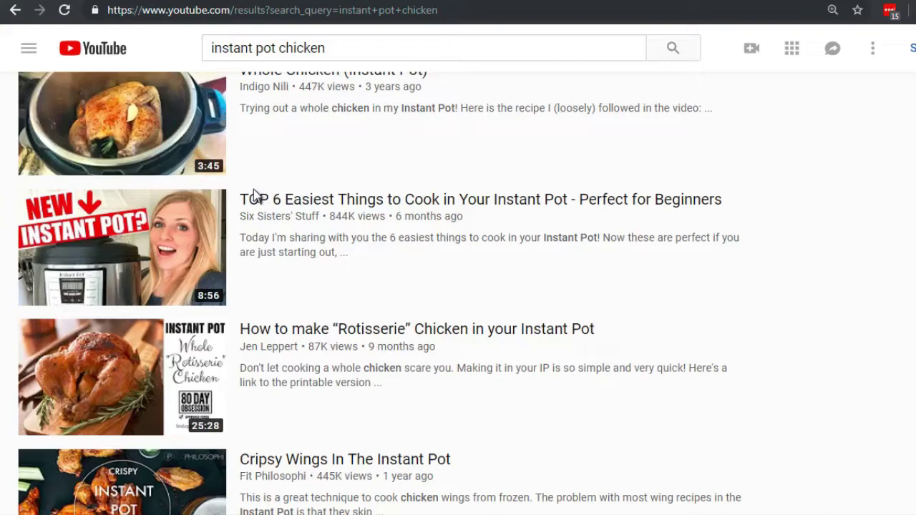
pyautogui.moveTo(576, 210)
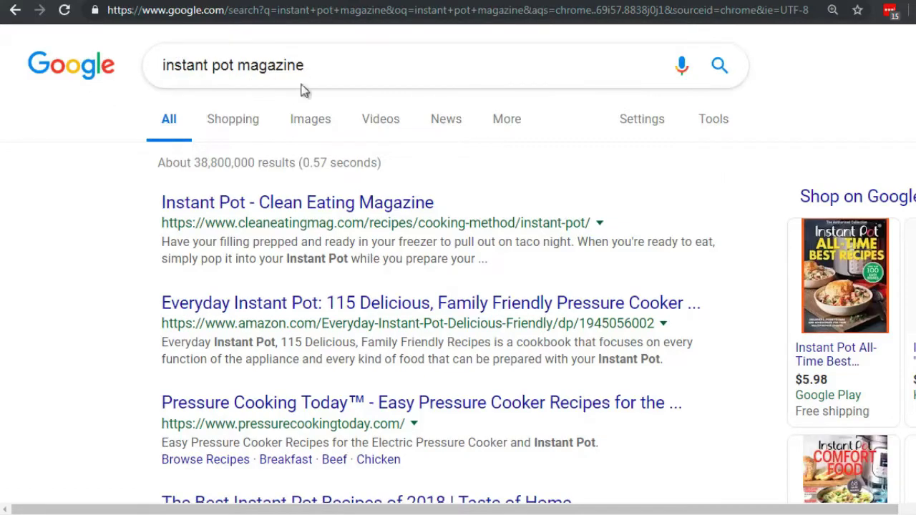
# - Open the "Instant Pot All-Time Best Recipes" ebook from the sponsored Google results for "instant pot magazine" in a new tab
pyautogui.scroll(-1, 172, 226)
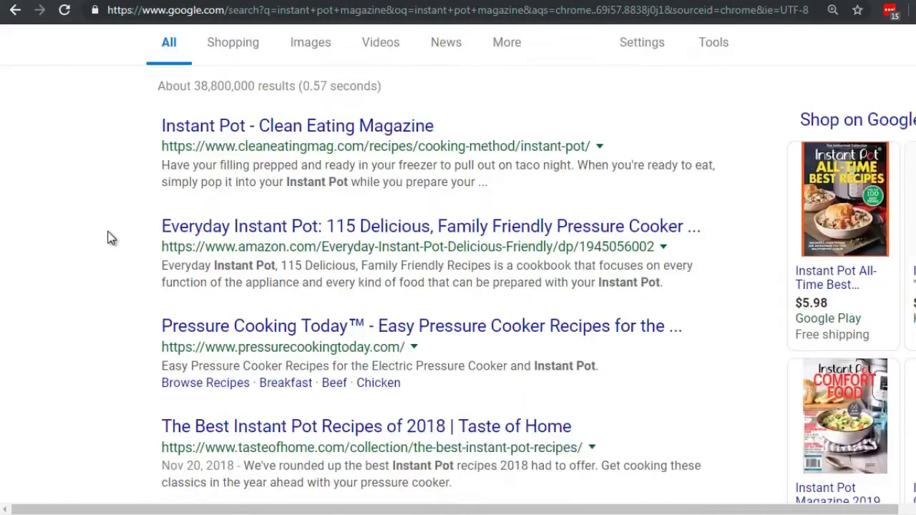
pyautogui.moveTo(327, 508); pyautogui.dragTo(389, 508)
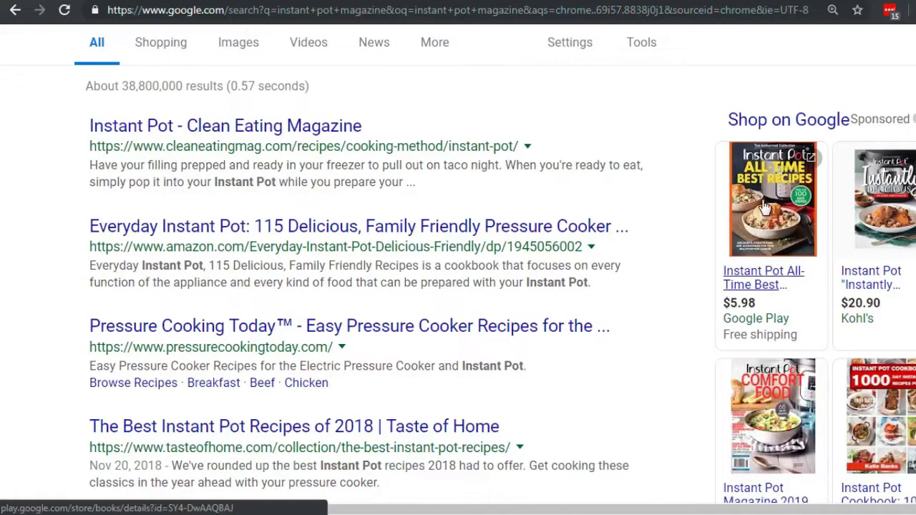
pyautogui.moveTo(765, 174)
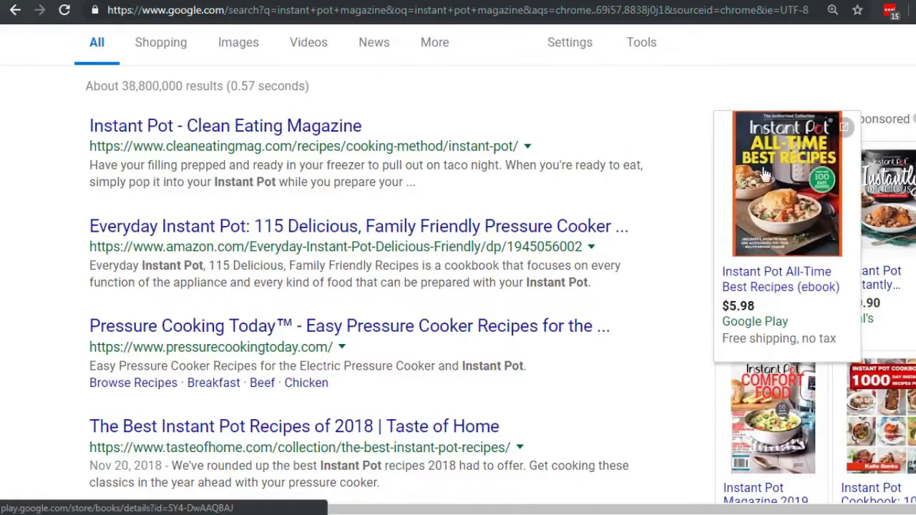
pyautogui.rightClick(771, 286)
pyautogui.click(794, 295)
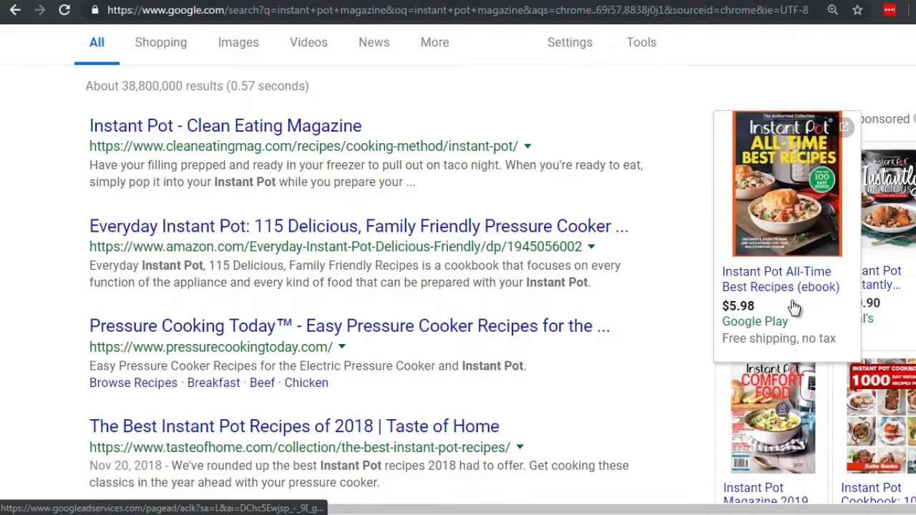
pyautogui.click(316, 1)
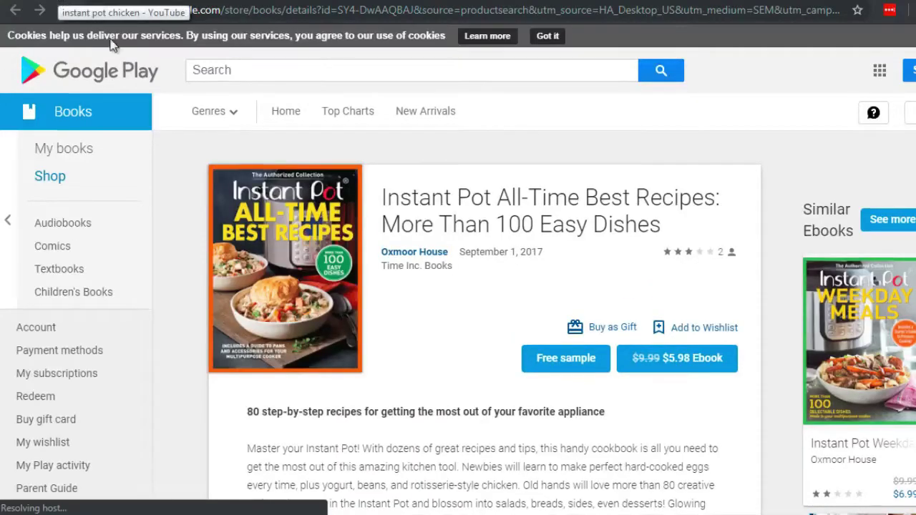
# - Look over the ebook's Google Play page, open its free sample, and page forward to the Welcome section
pyautogui.scroll(-5, 424, 301)
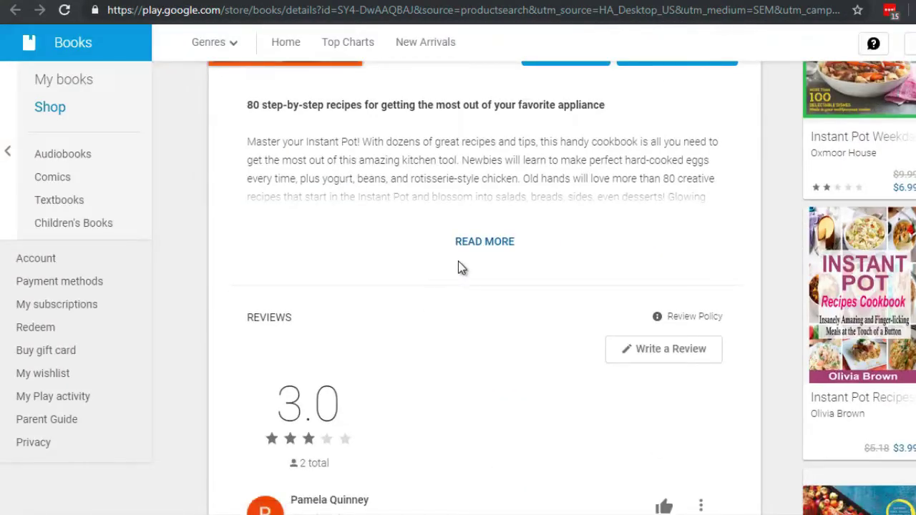
pyautogui.scroll(4, 461, 268)
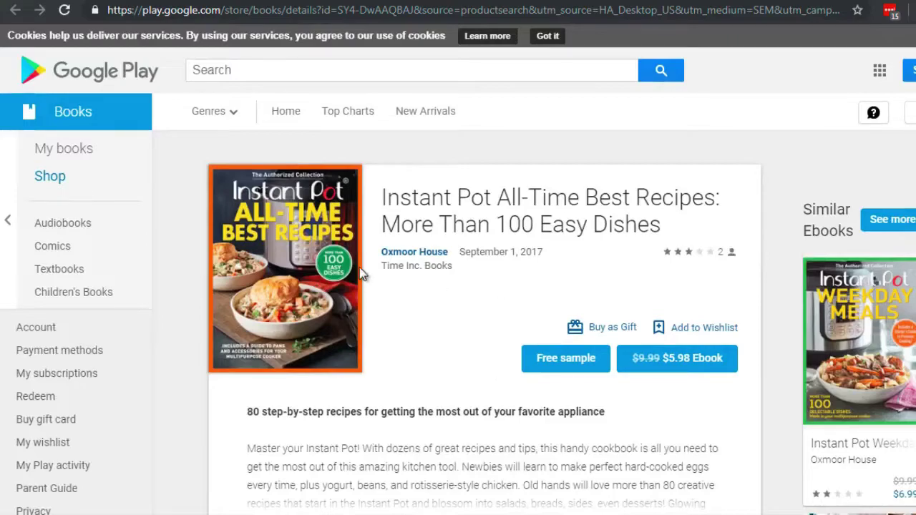
pyautogui.click(558, 362)
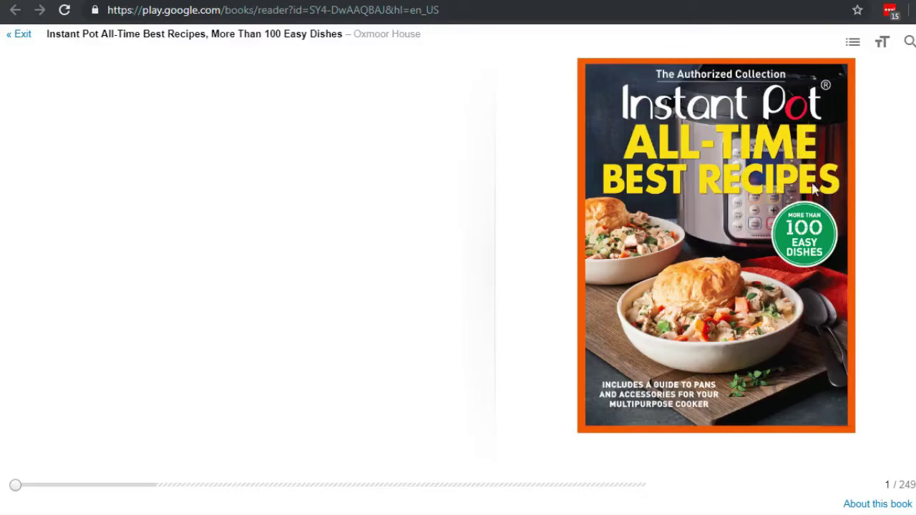
pyautogui.click(871, 189)
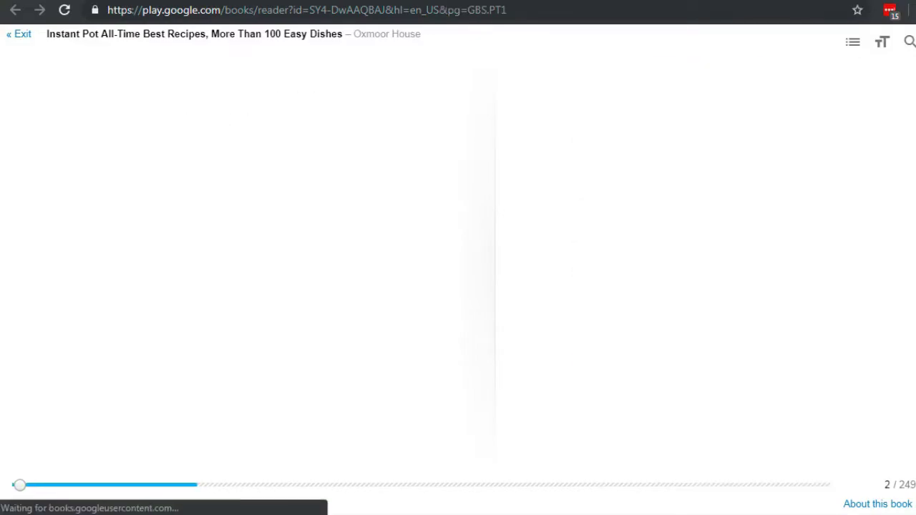
pyautogui.press('Right')
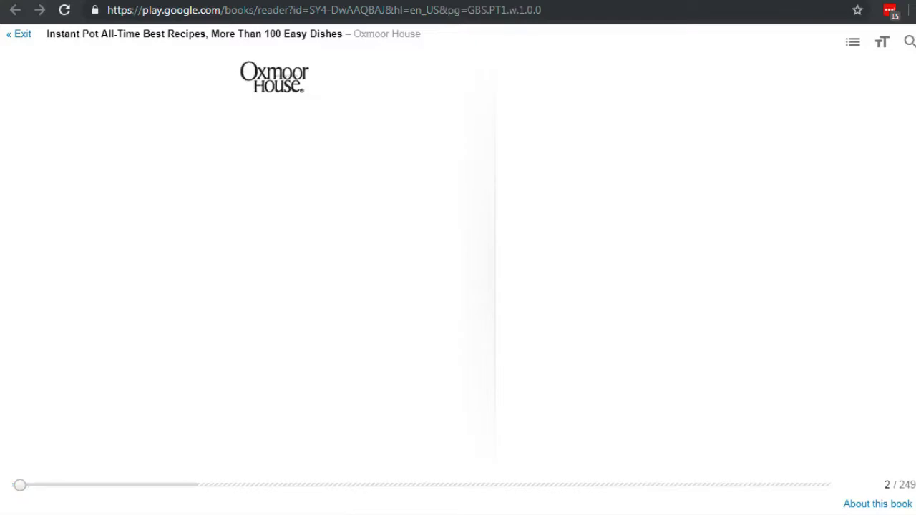
pyautogui.press('Right')
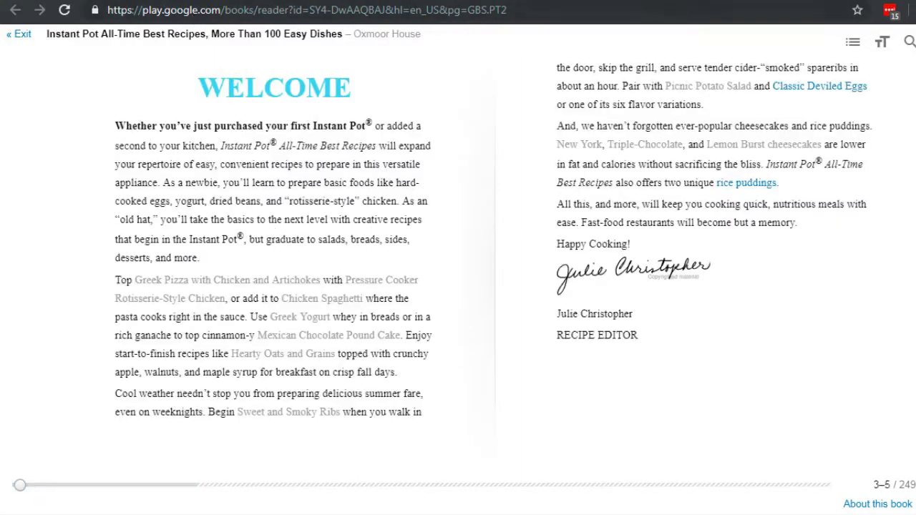
# - Return to the Google results for "instant pot magazine" and examine the listed recipe and magazine article titles
pyautogui.hotkey('alt', 'Left')
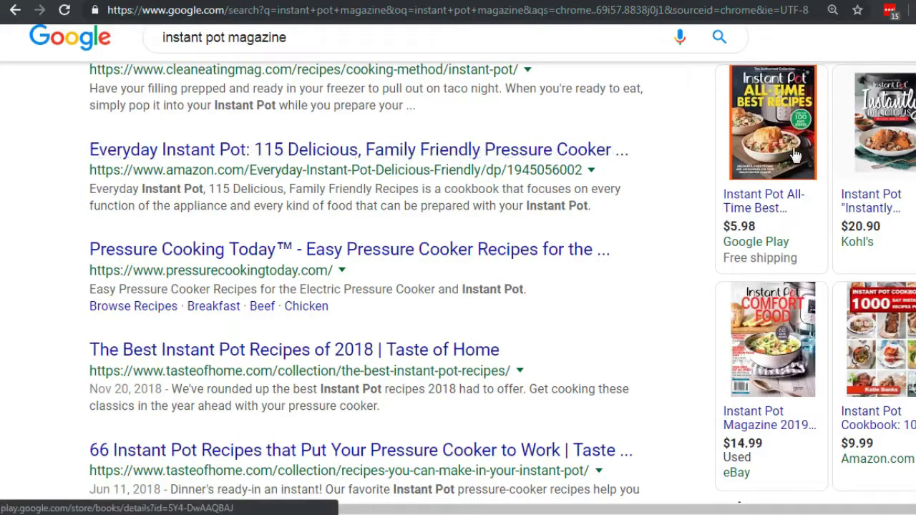
pyautogui.moveTo(763, 163)
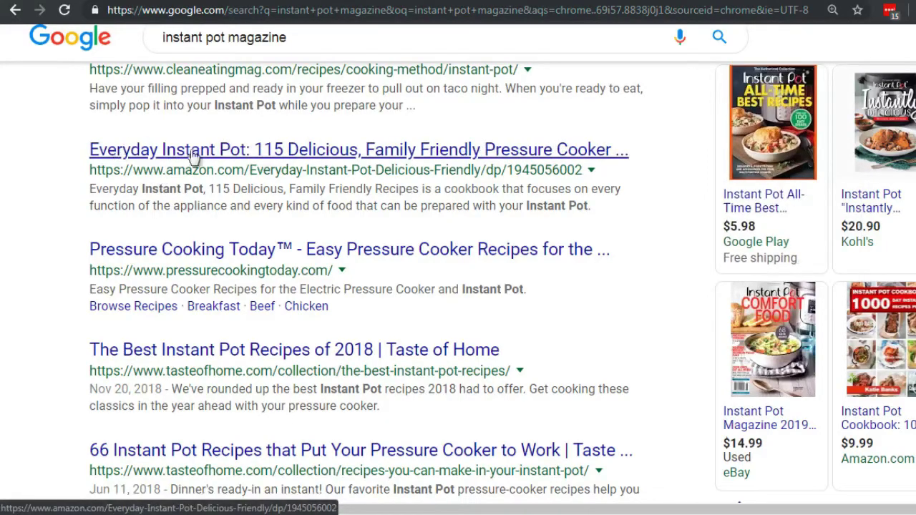
pyautogui.scroll(-1, 79, 234)
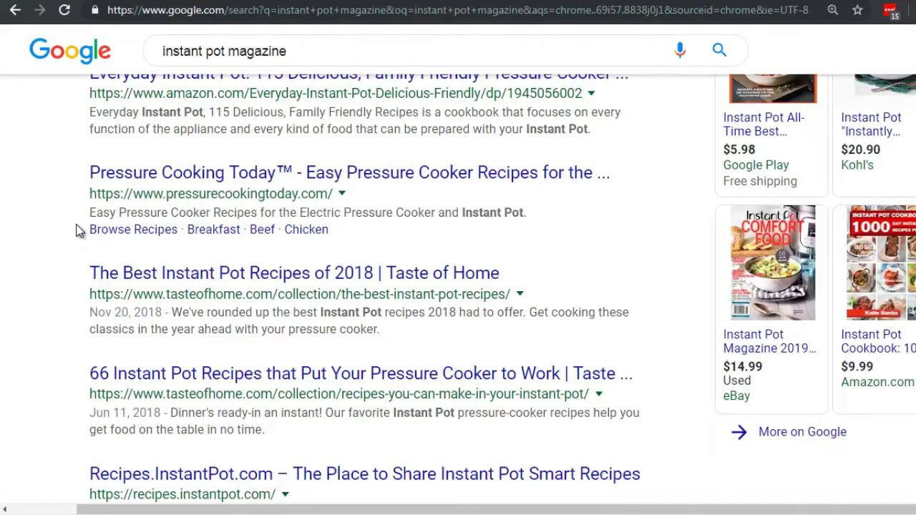
pyautogui.scroll(-2, 78, 231)
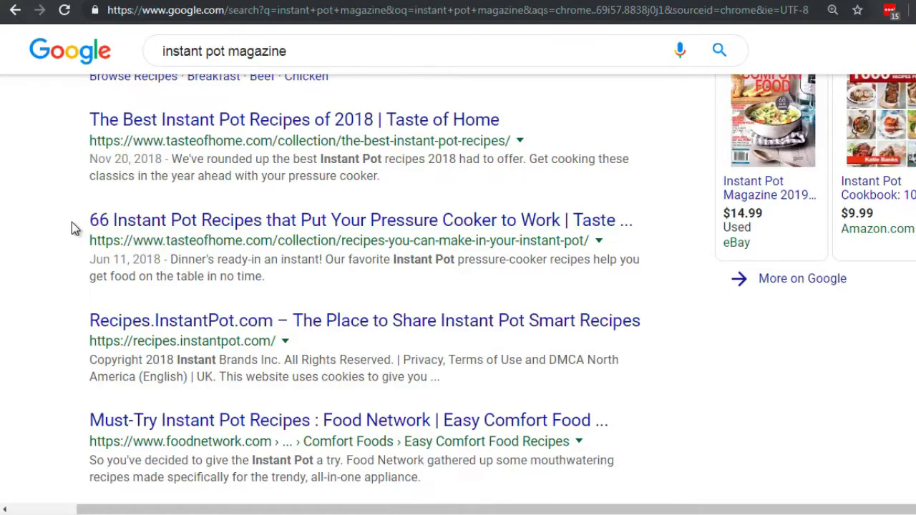
pyautogui.scroll(-4, 72, 228)
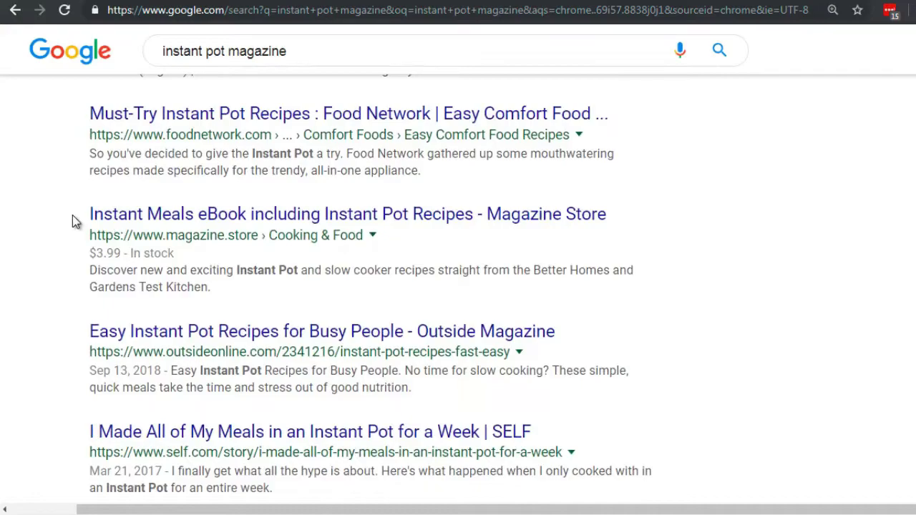
pyautogui.scroll(2, 75, 222)
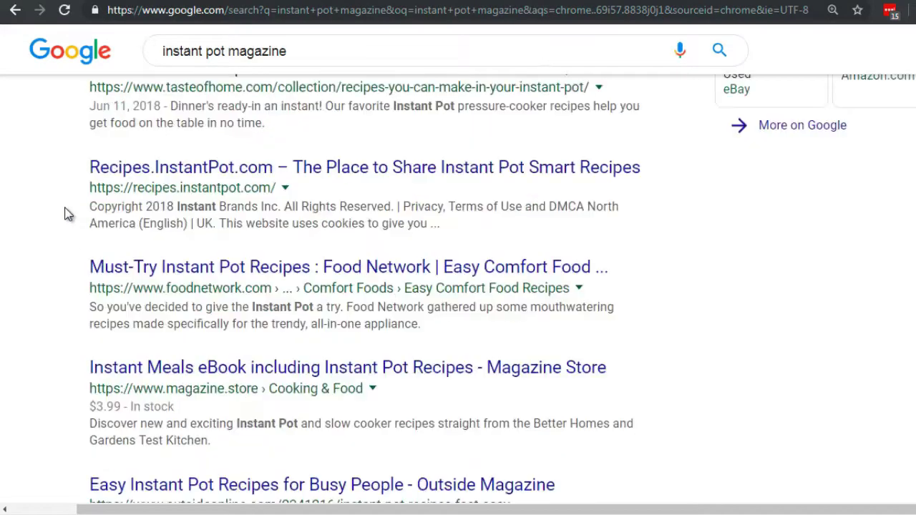
# - Examine the covers and titles of the sponsored Instant Pot magazines and cookbooks in the "instant pot magazine" results
pyautogui.scroll(1, 64, 215)
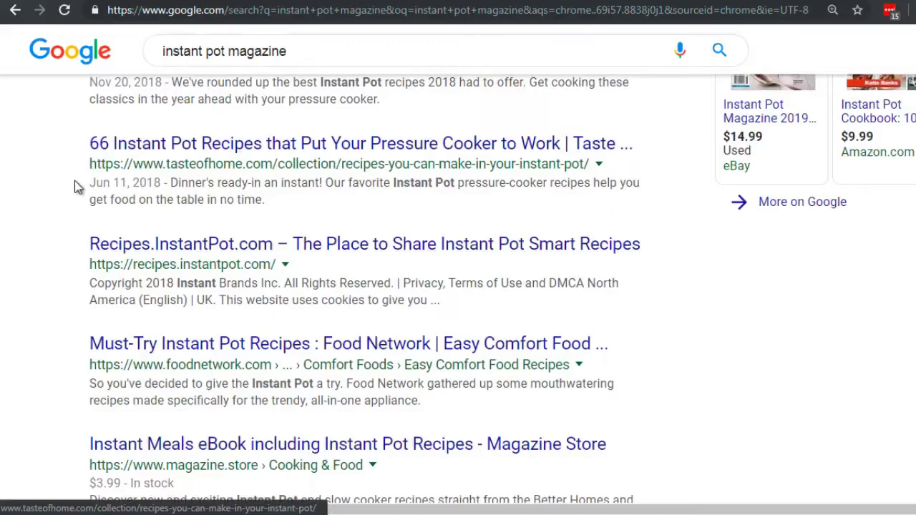
pyautogui.scroll(3, 421, 187)
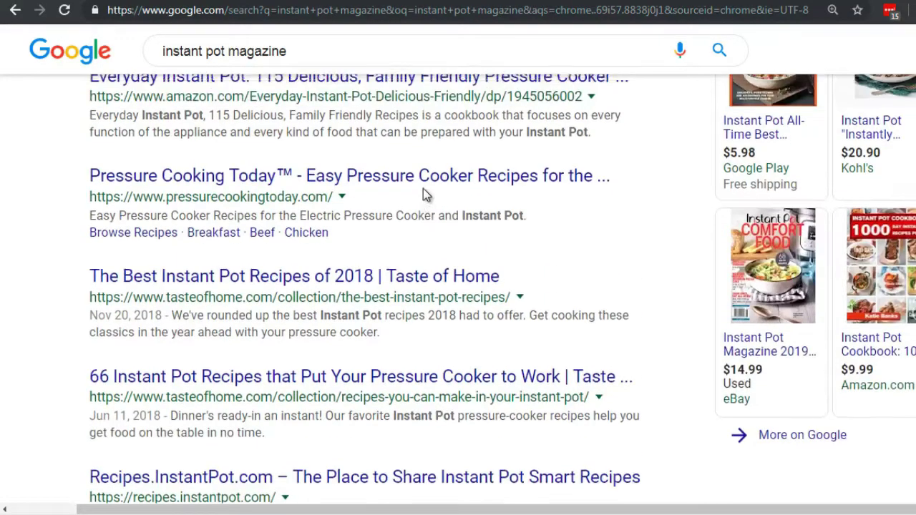
pyautogui.scroll(2, 423, 188)
pyautogui.moveTo(805, 202)
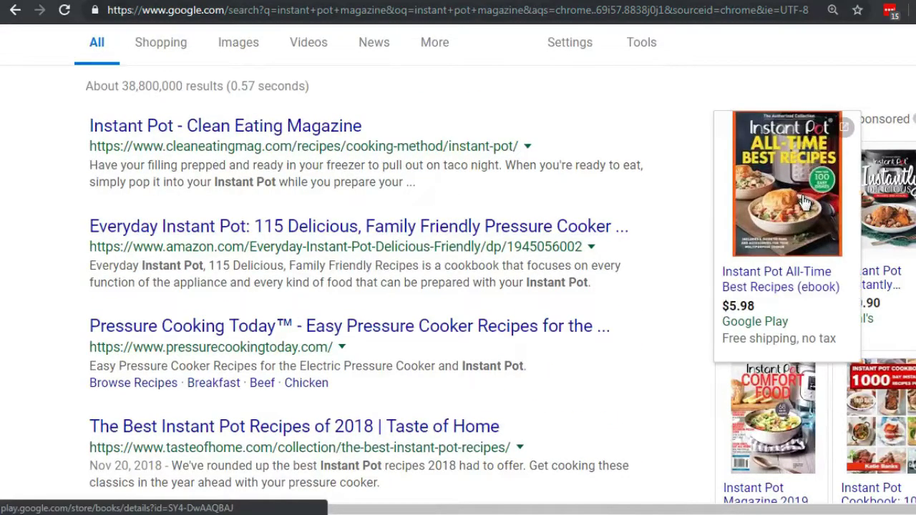
pyautogui.scroll(1, 702, 256)
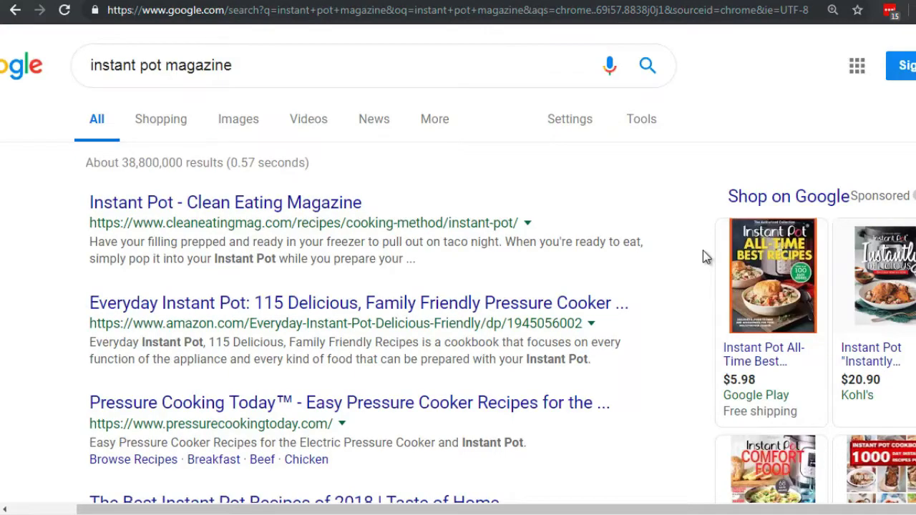
pyautogui.scroll(-1, 703, 256)
pyautogui.moveTo(750, 200)
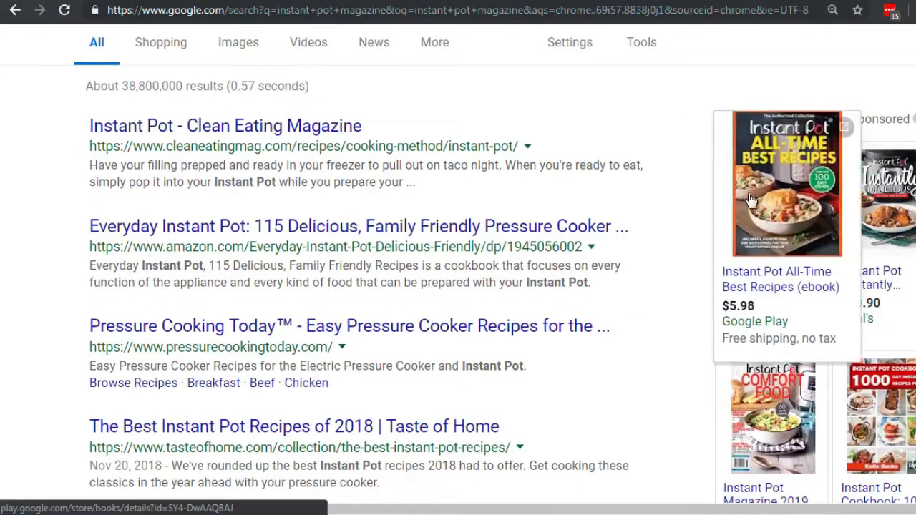
pyautogui.moveTo(862, 196)
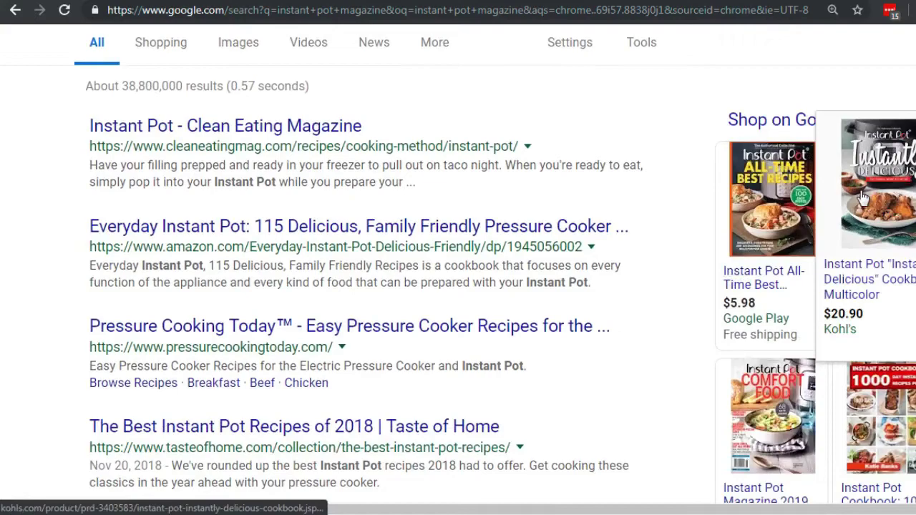
pyautogui.scroll(-1, 862, 197)
pyautogui.moveTo(792, 375)
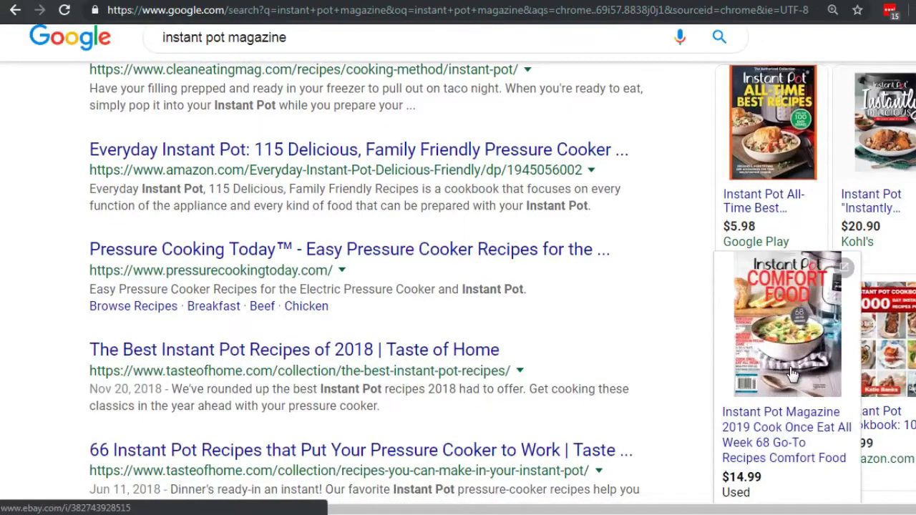
pyautogui.scroll(-1, 792, 374)
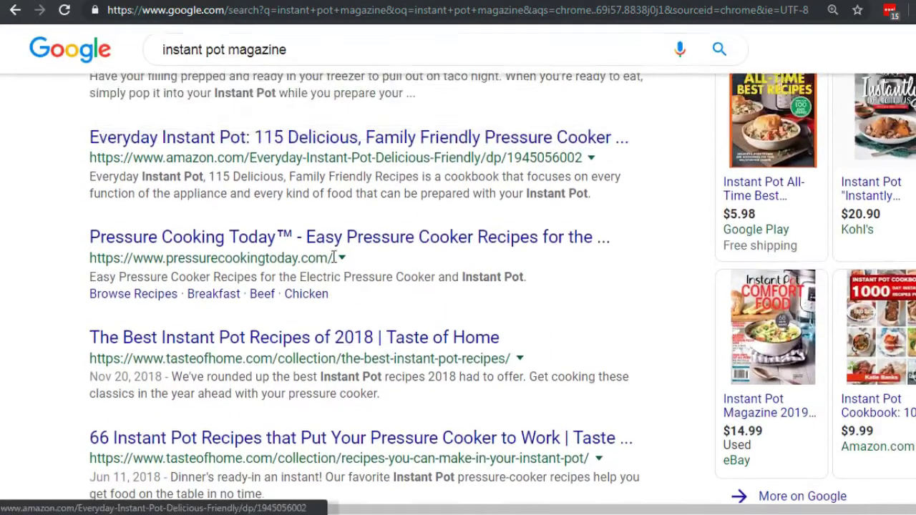
pyautogui.scroll(2, 333, 258)
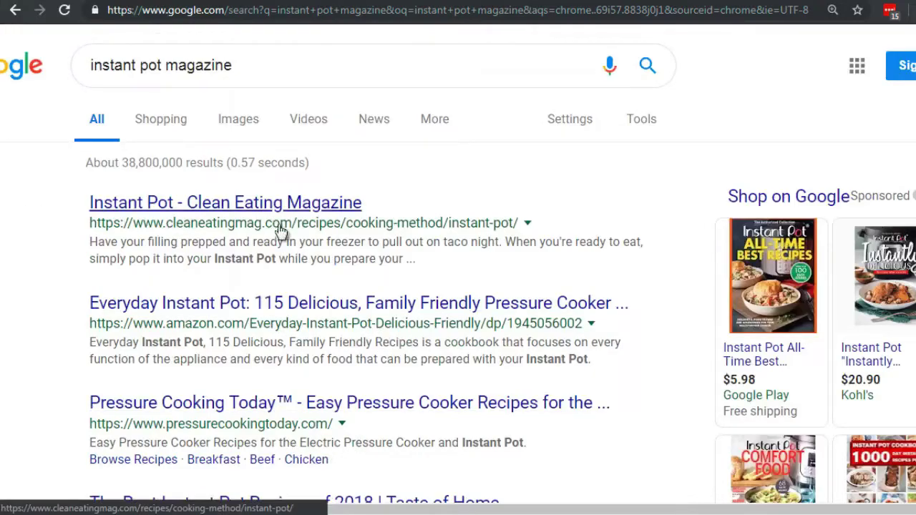
# - Switch to Notepad and review the "Instant Pot 101 for Beginners" description, highlighting its repeated keywords, beginner wording and related video links
pyautogui.hotkey('alt', 'Tab')
pyautogui.scroll(15, 371, 226)
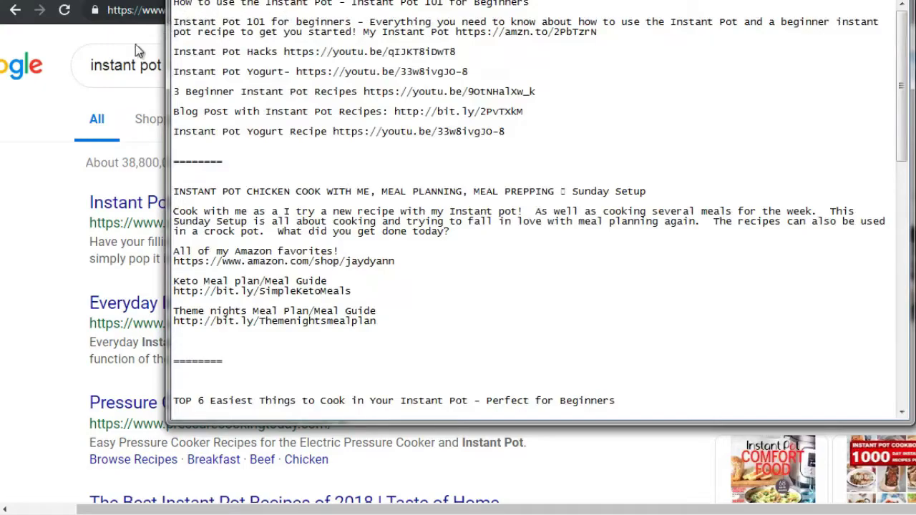
pyautogui.moveTo(174, 21); pyautogui.dragTo(350, 23)
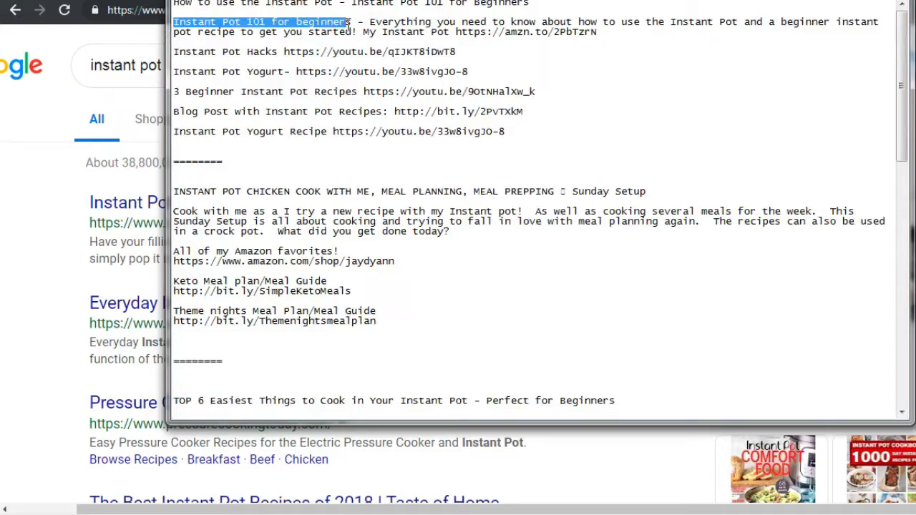
pyautogui.moveTo(540, 5); pyautogui.dragTo(344, 3)
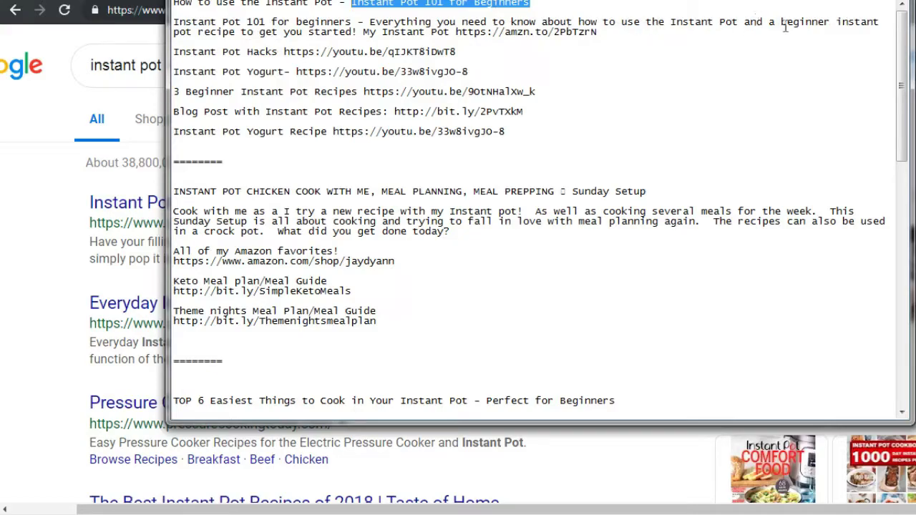
pyautogui.moveTo(780, 22); pyautogui.dragTo(829, 27)
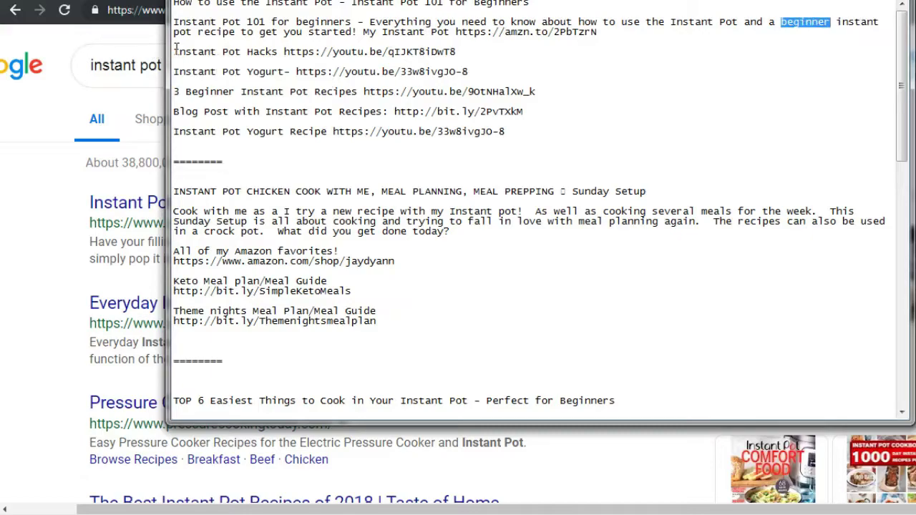
pyautogui.moveTo(175, 55); pyautogui.dragTo(476, 63)
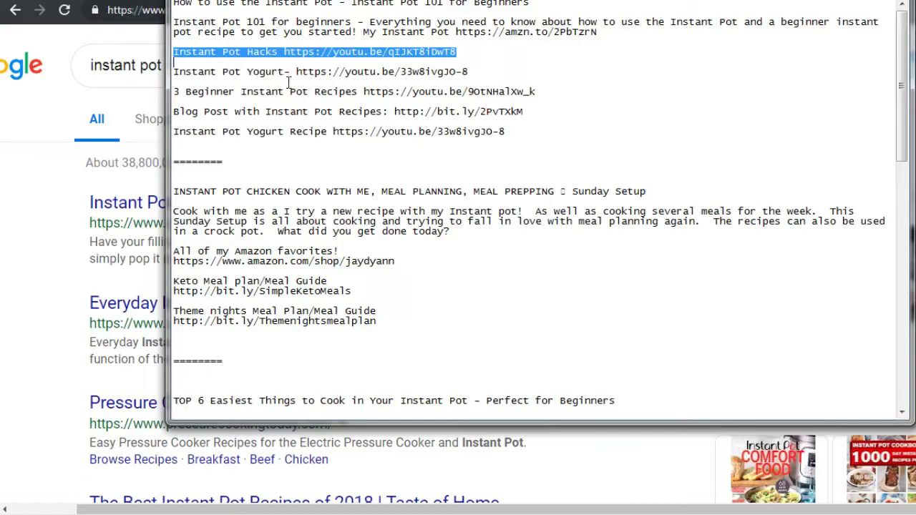
pyautogui.click(249, 72)
pyautogui.moveTo(249, 72); pyautogui.dragTo(173, 72)
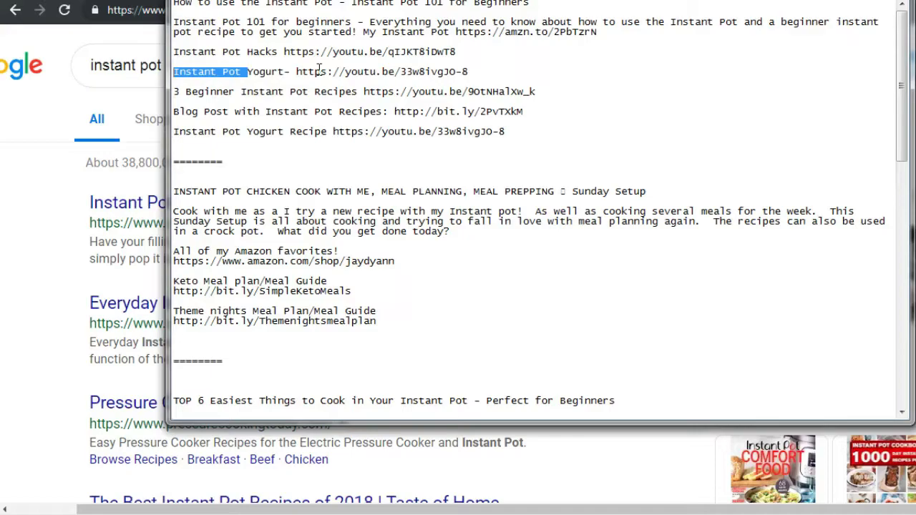
pyautogui.moveTo(529, 133); pyautogui.dragTo(185, 44)
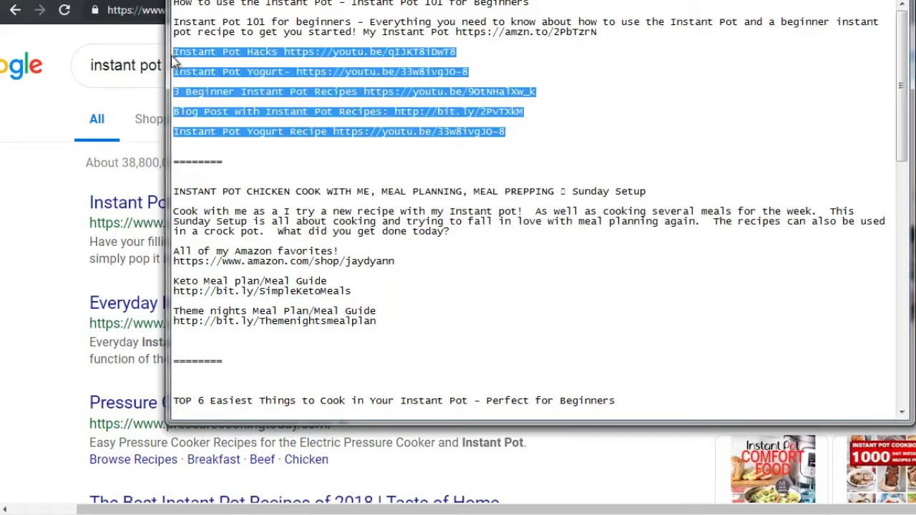
# - Review the "INSTANT POT CHICKEN COOK WITH ME" description in the notes, highlighting the "Instant pot" keyword and the Sunday Setup sentences
pyautogui.scroll(-1, 249, 99)
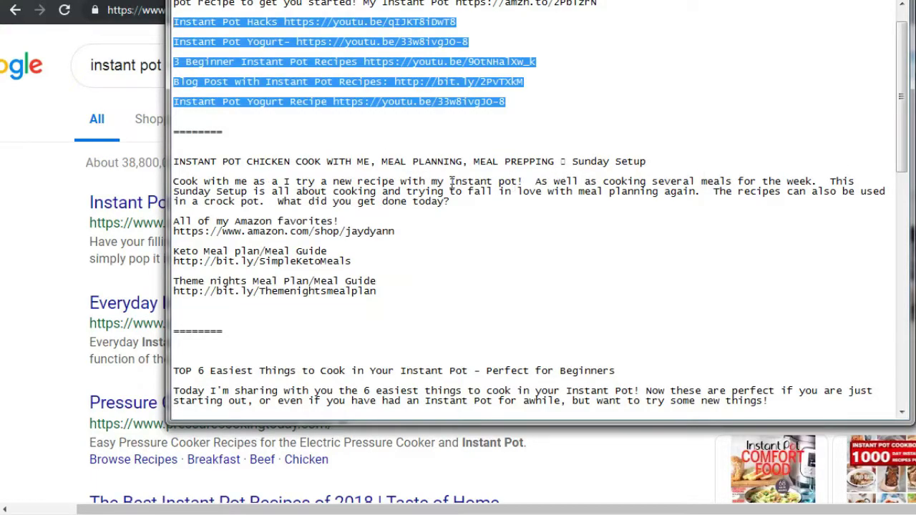
pyautogui.moveTo(451, 181); pyautogui.dragTo(523, 181)
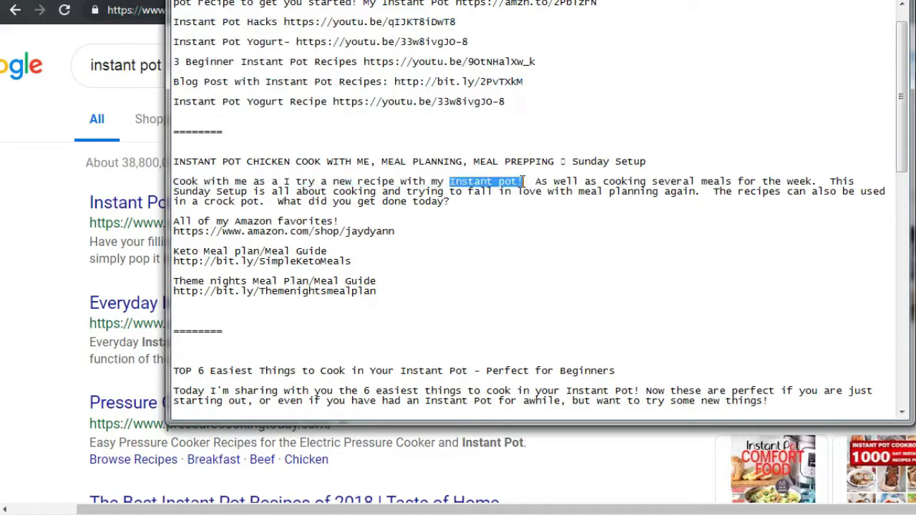
pyautogui.moveTo(206, 192); pyautogui.dragTo(500, 201)
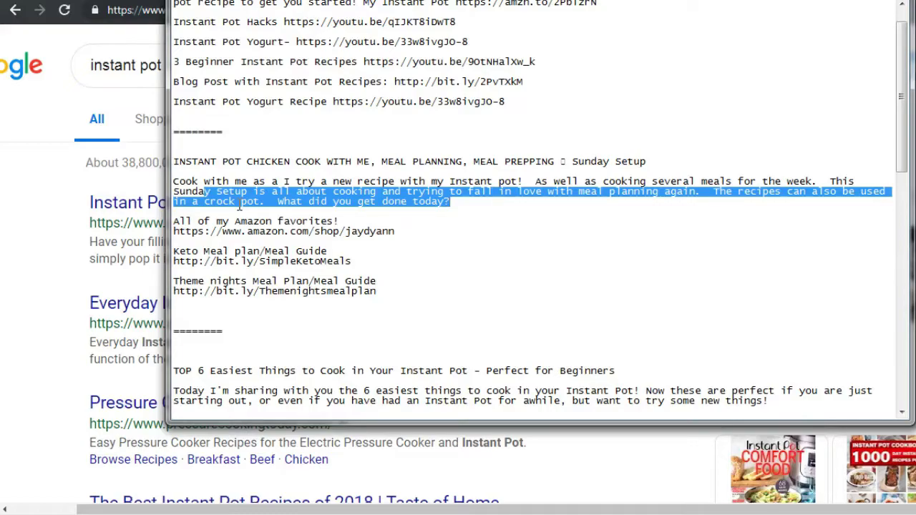
# - Review the "TOP 6 Easiest Things to Cook in Your Instant Pot" notes, highlighting the title and the BASIC recipes paragraph
pyautogui.scroll(-9, 240, 205)
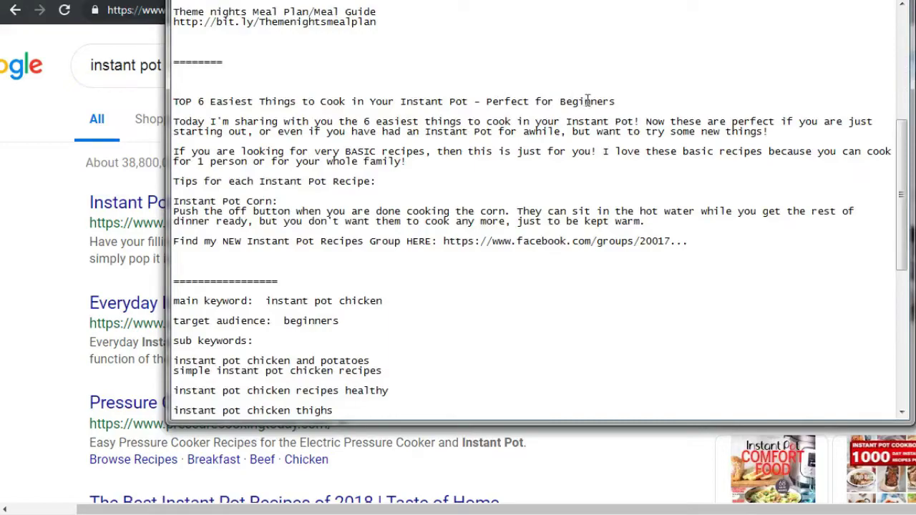
pyautogui.moveTo(617, 101); pyautogui.dragTo(490, 101)
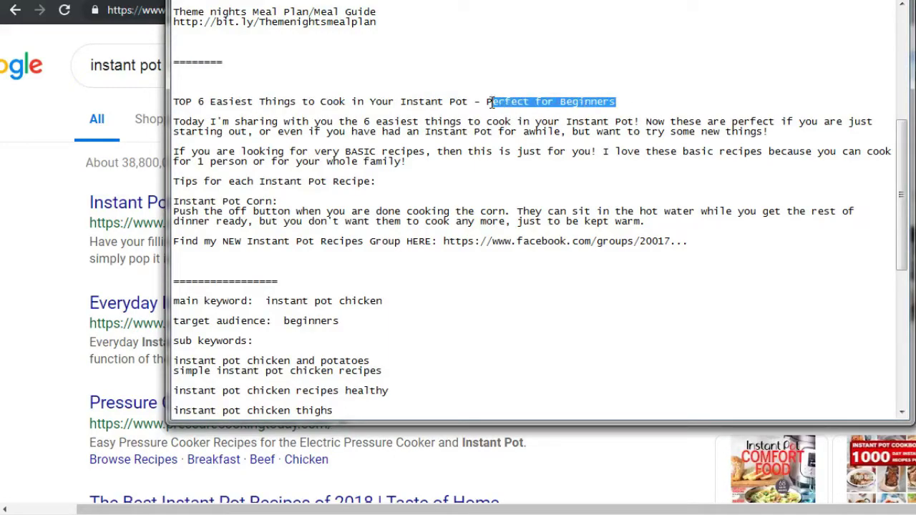
pyautogui.click(230, 117)
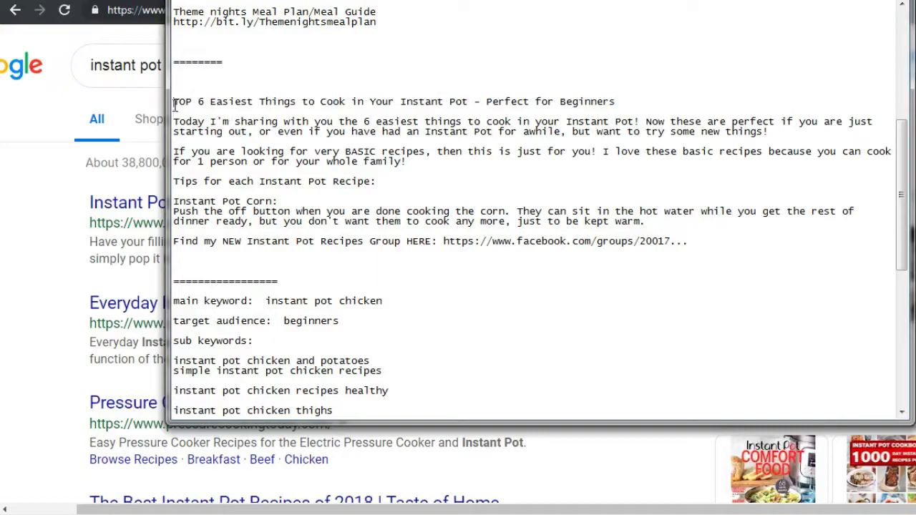
pyautogui.keyDown('shift'); pyautogui.click(615, 103); pyautogui.keyUp('shift')
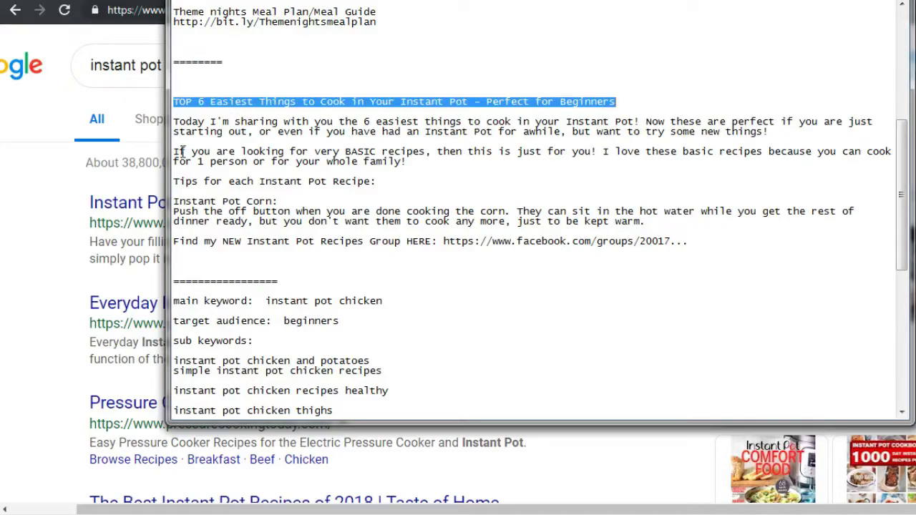
pyautogui.moveTo(175, 151); pyautogui.dragTo(444, 171)
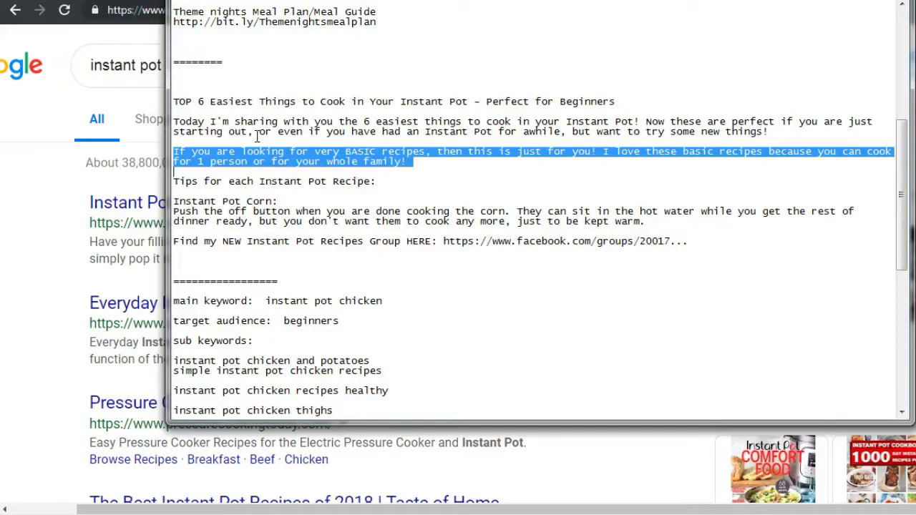
# - Switch to the browser's YouTube results for "instant pot chicken" and compare the video titles, description snippets and thumbnails
pyautogui.click(27, 103)
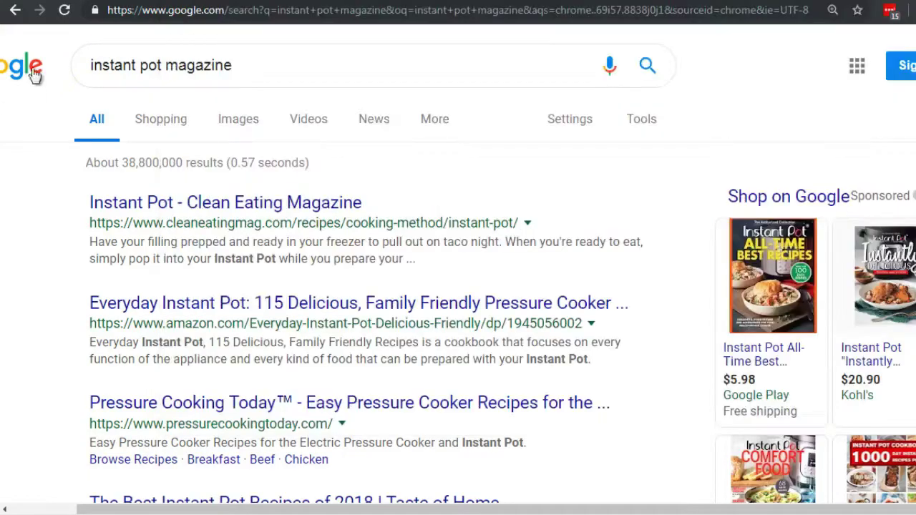
pyautogui.click(85, 2)
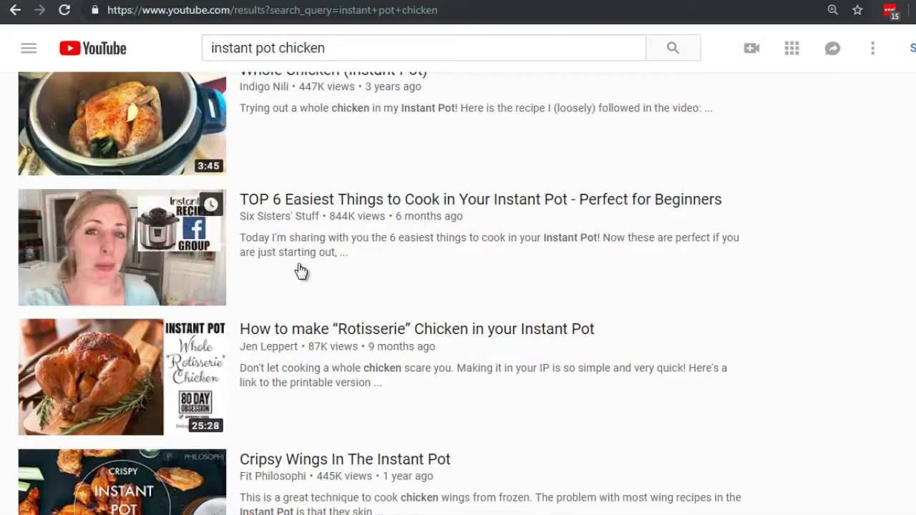
pyautogui.scroll(1, 300, 269)
pyautogui.scroll(1, 300, 269)
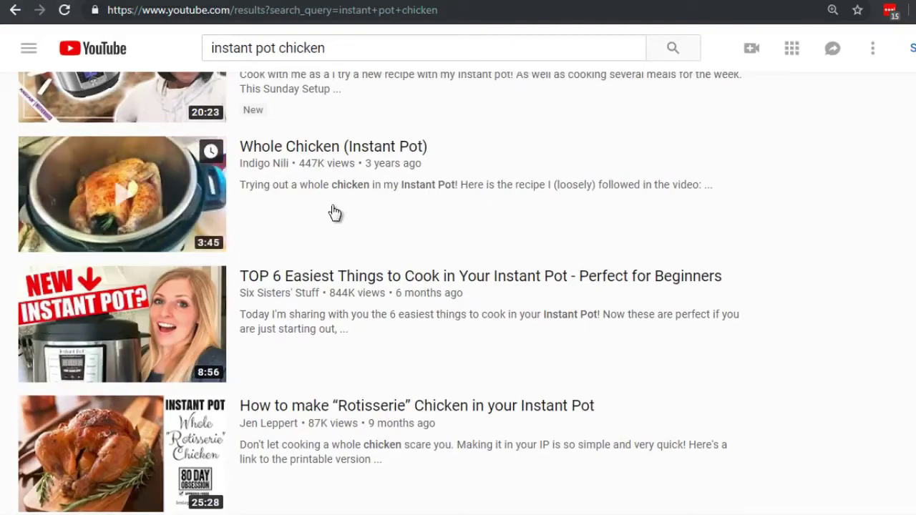
pyautogui.scroll(1, 334, 212)
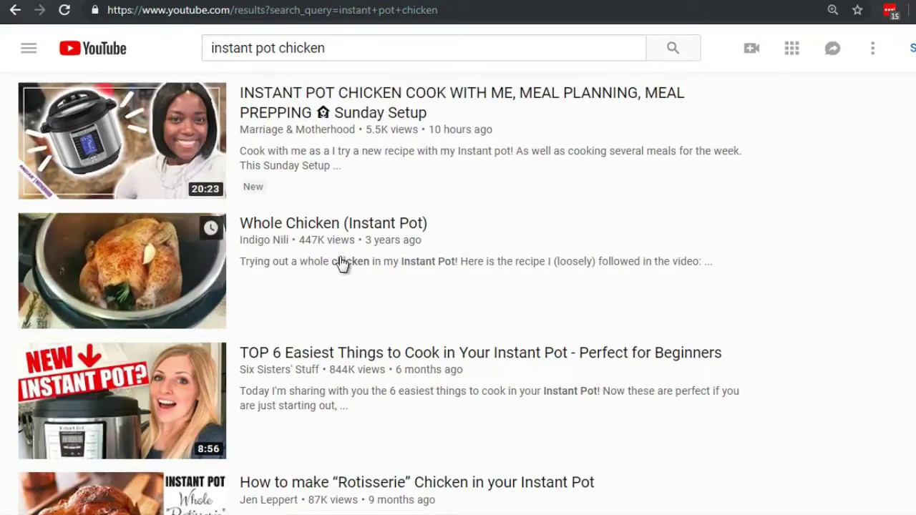
pyautogui.scroll(1, 342, 260)
pyautogui.scroll(2, 342, 262)
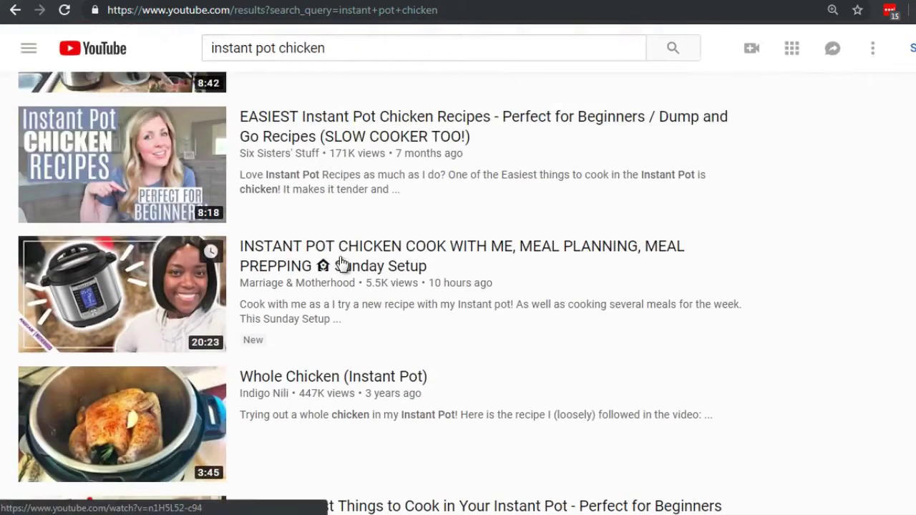